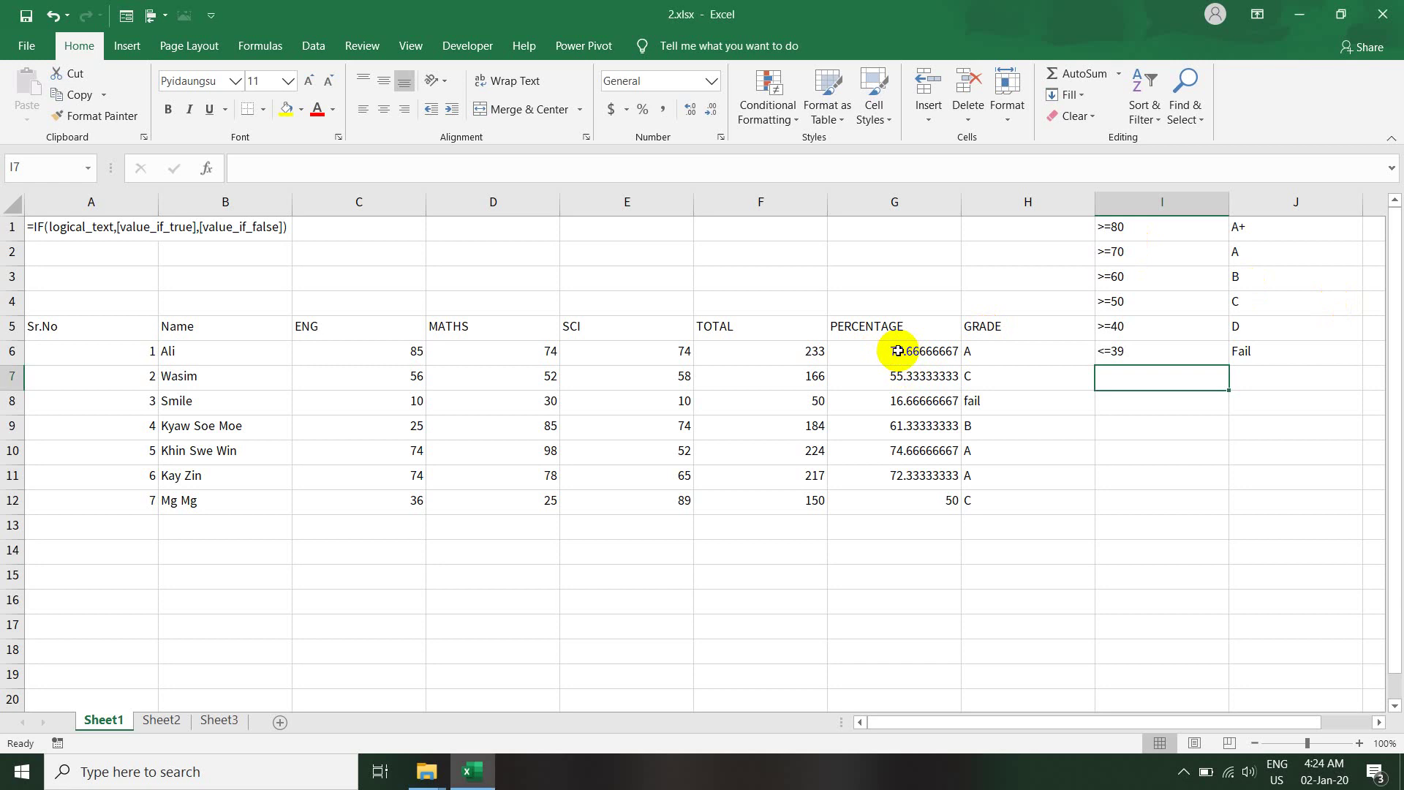
- Inspect the first student's percentage, total and grade formulas in G6, F6 and H6
left_click(879, 352)
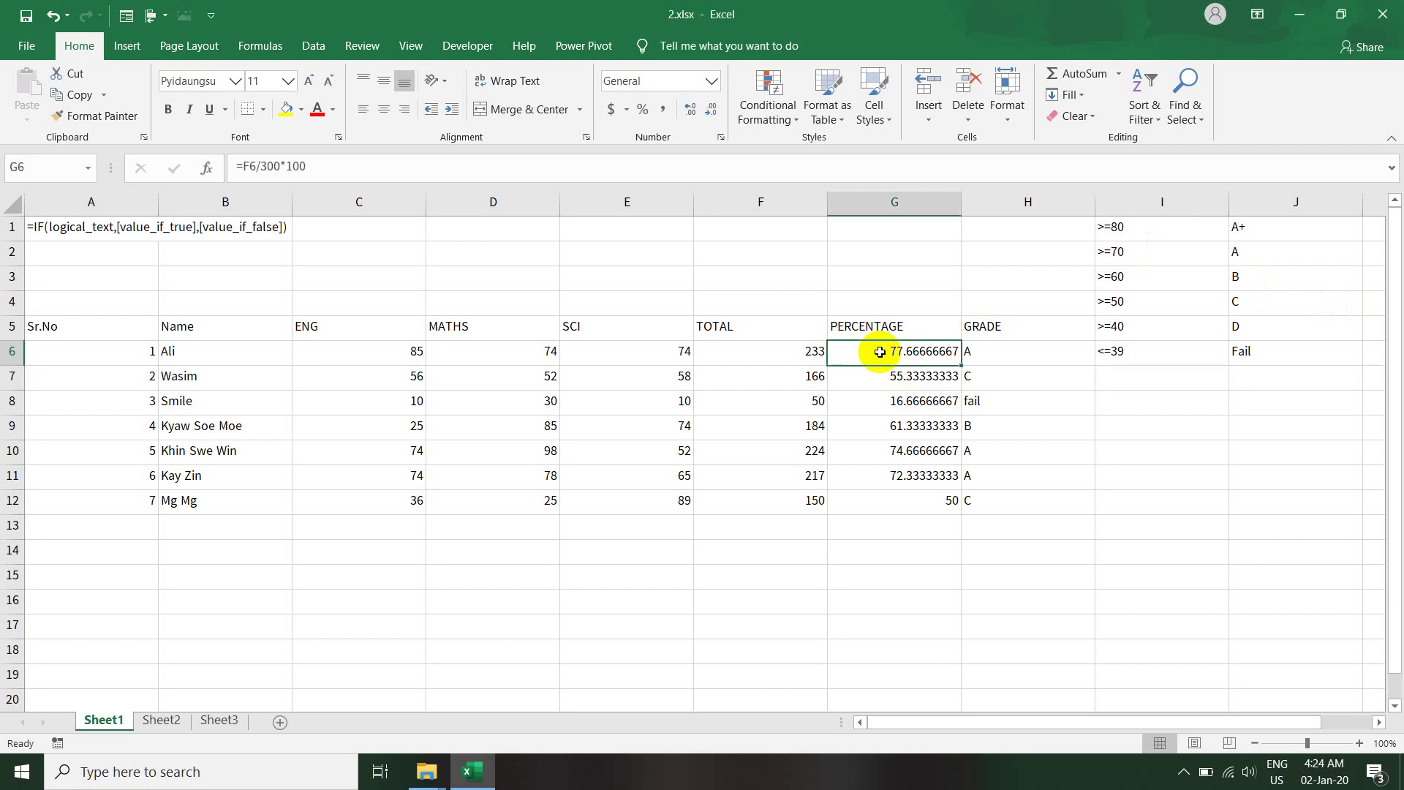
left_click(789, 353)
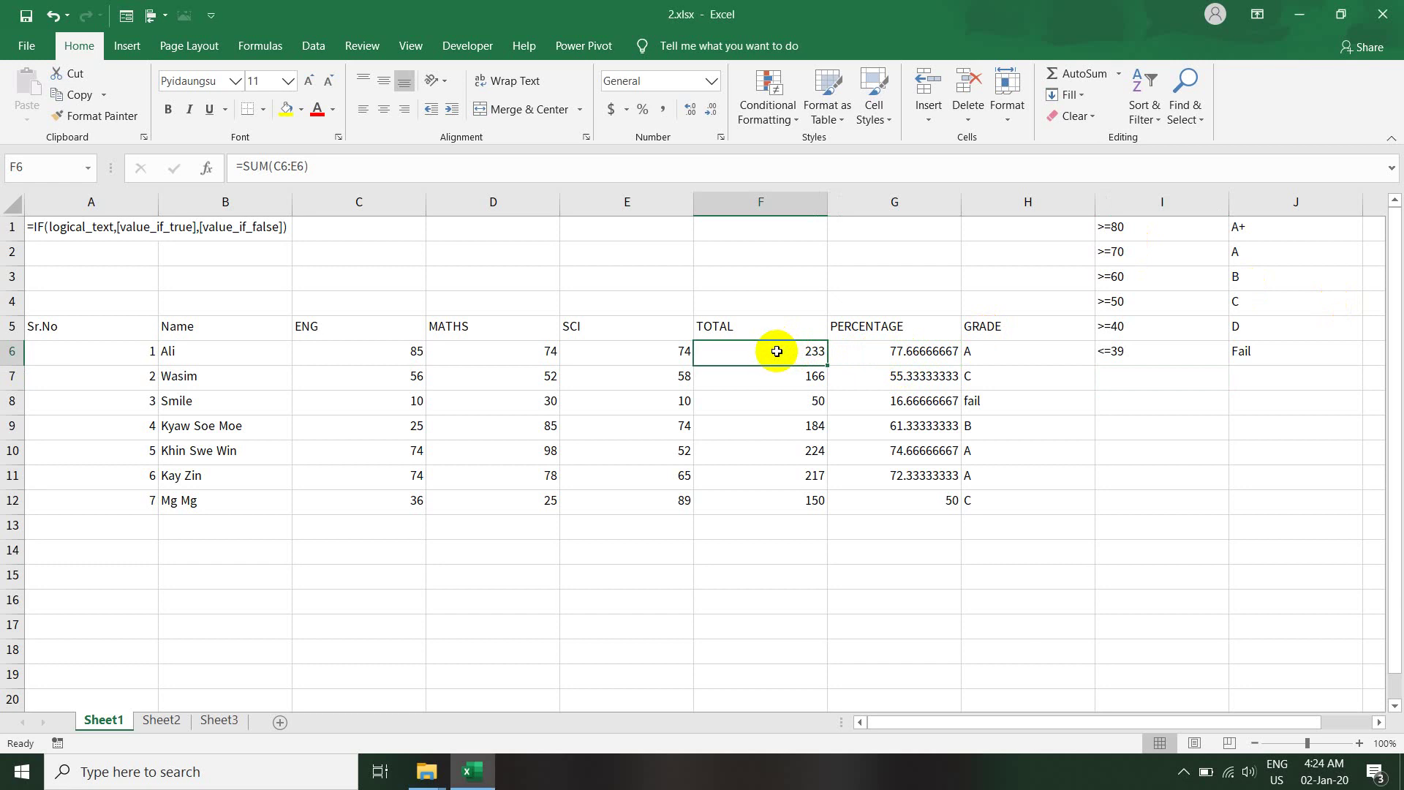
left_click(863, 355)
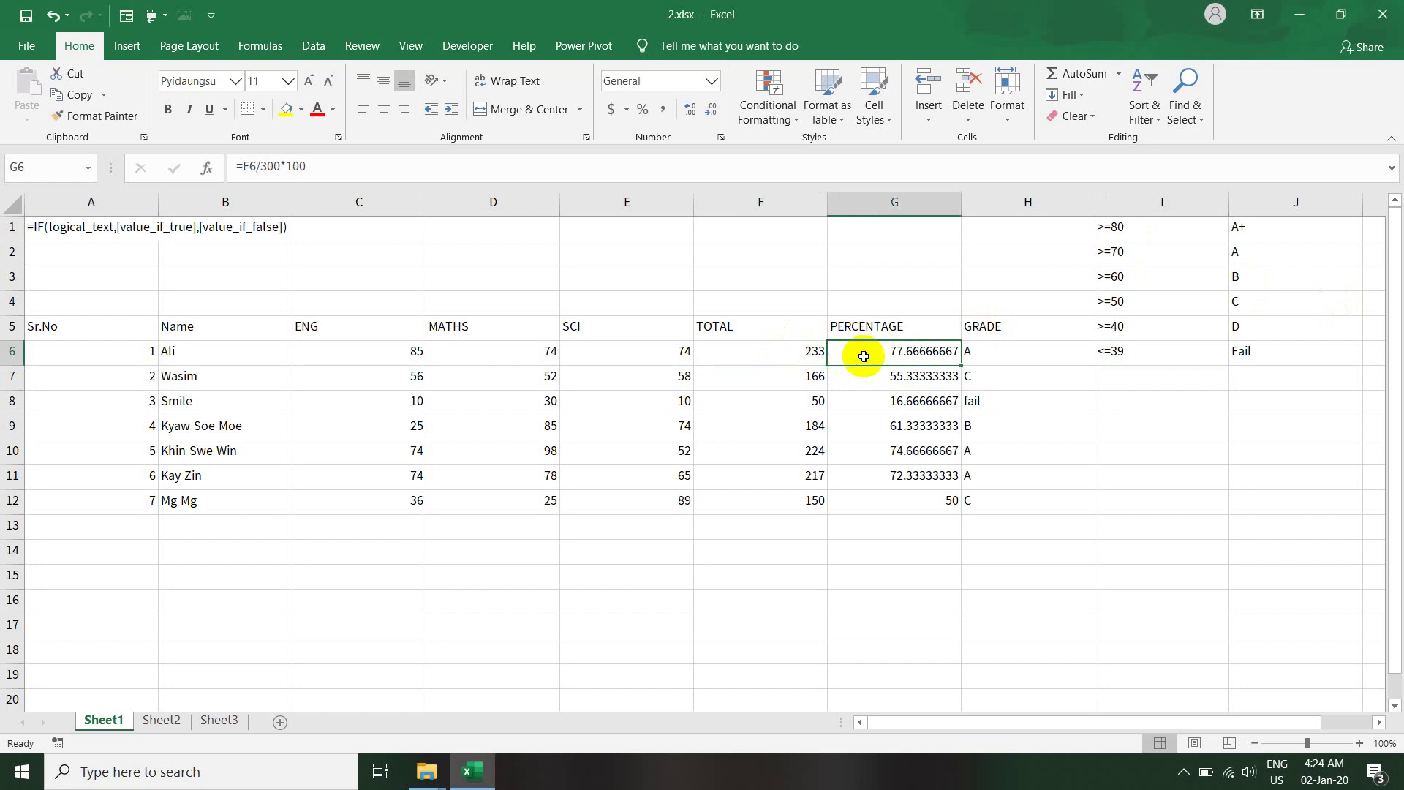
left_click(1022, 356)
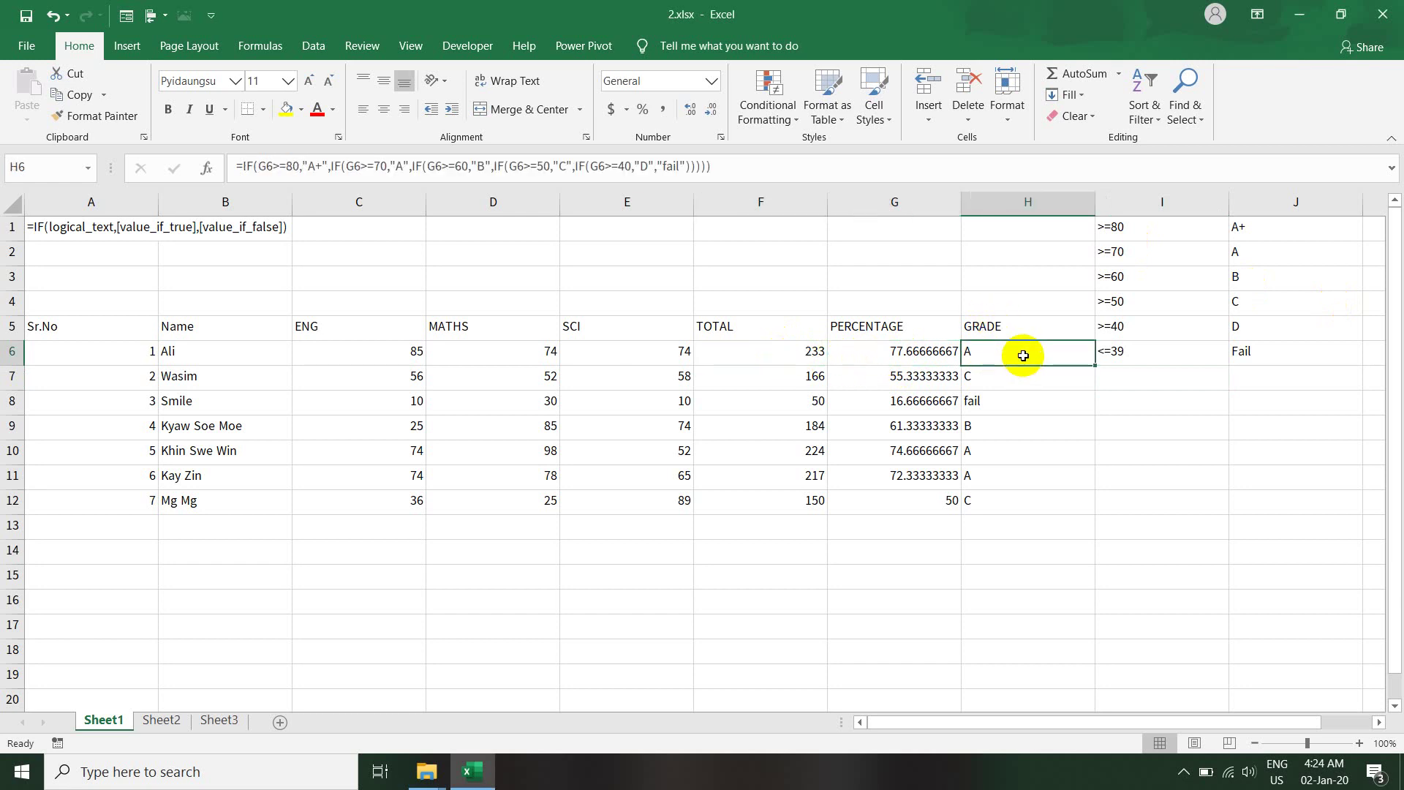
left_click(884, 351)
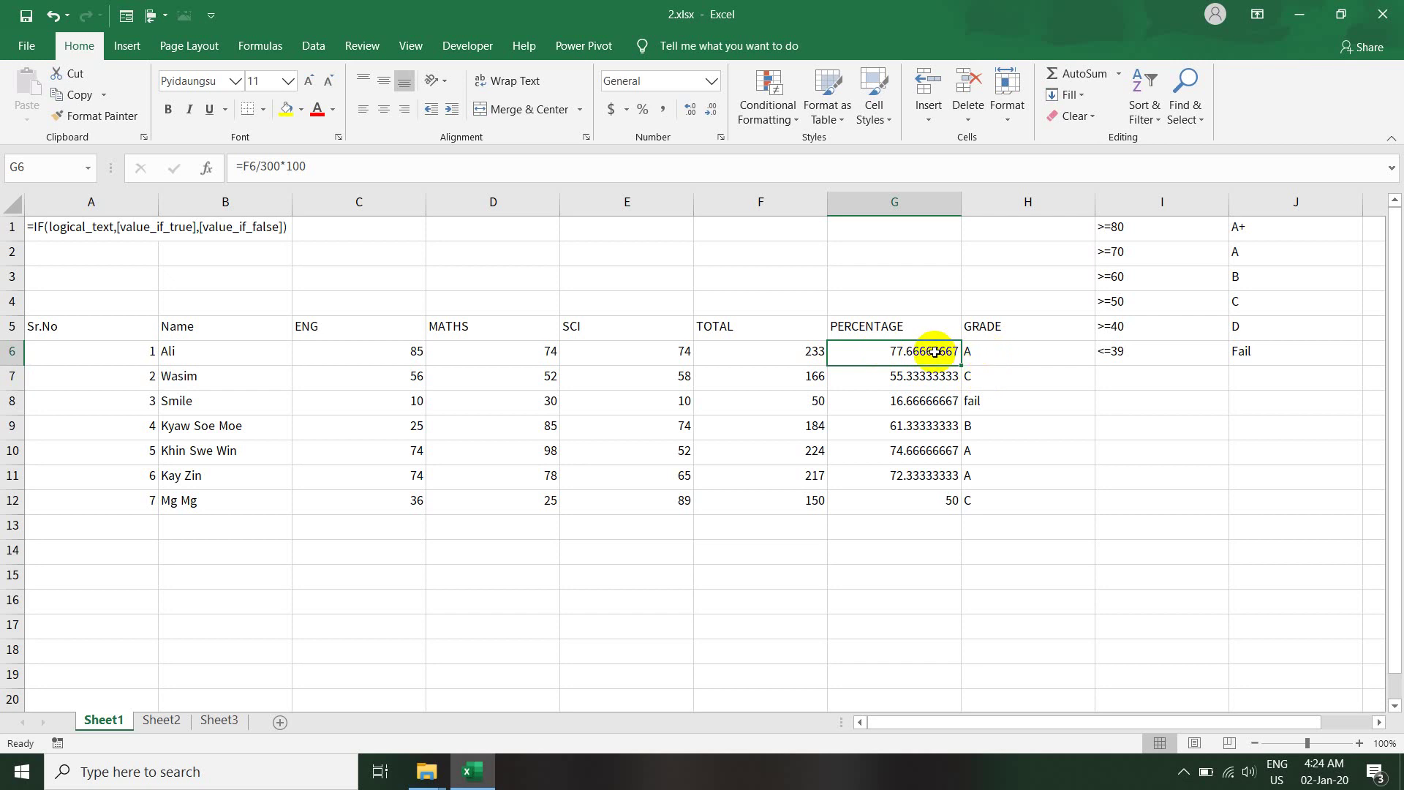
- Zoom the sheet to about 198% and review the ENG, MATHS and SCI headings
left_click_drag(1308, 743, 1322, 744)
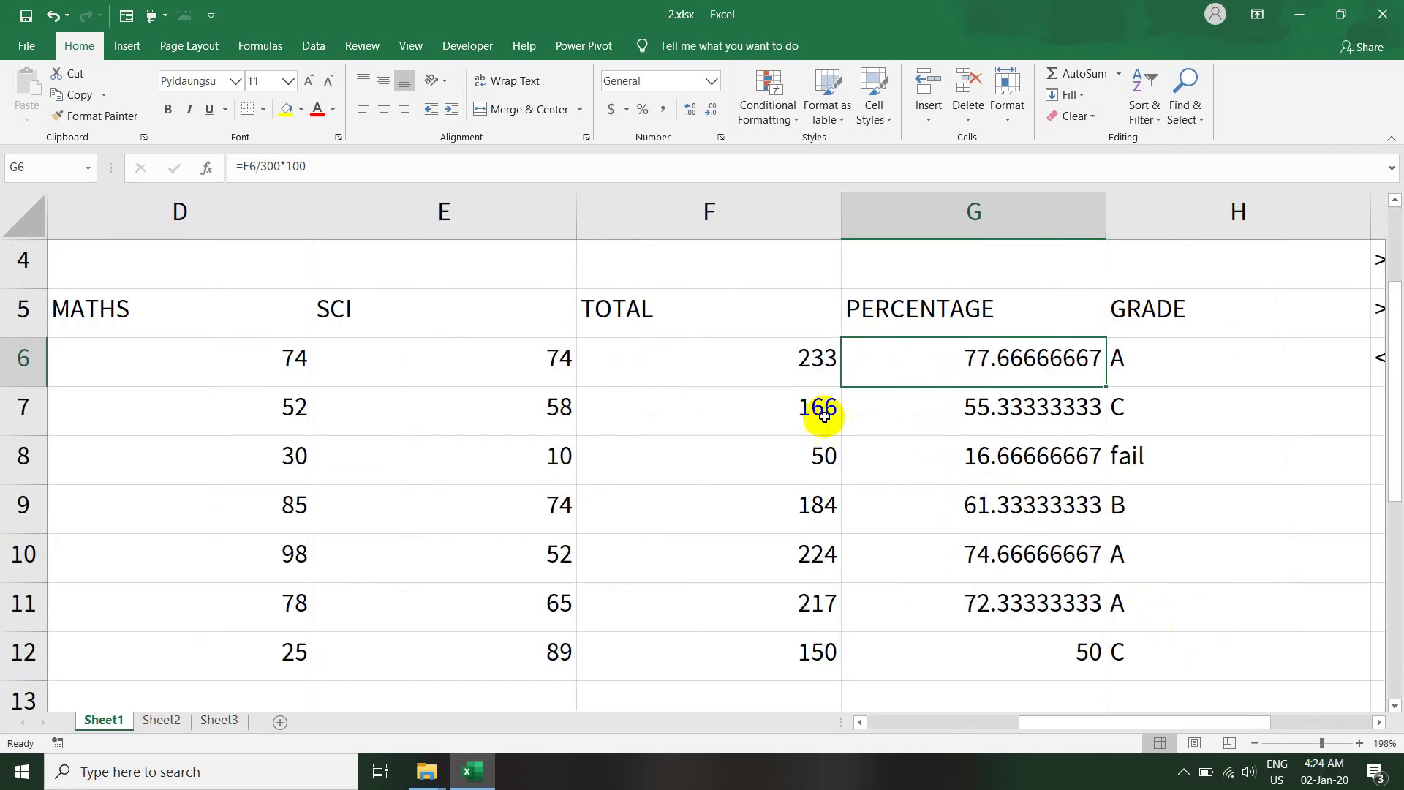
left_click_drag(1064, 730, 936, 739)
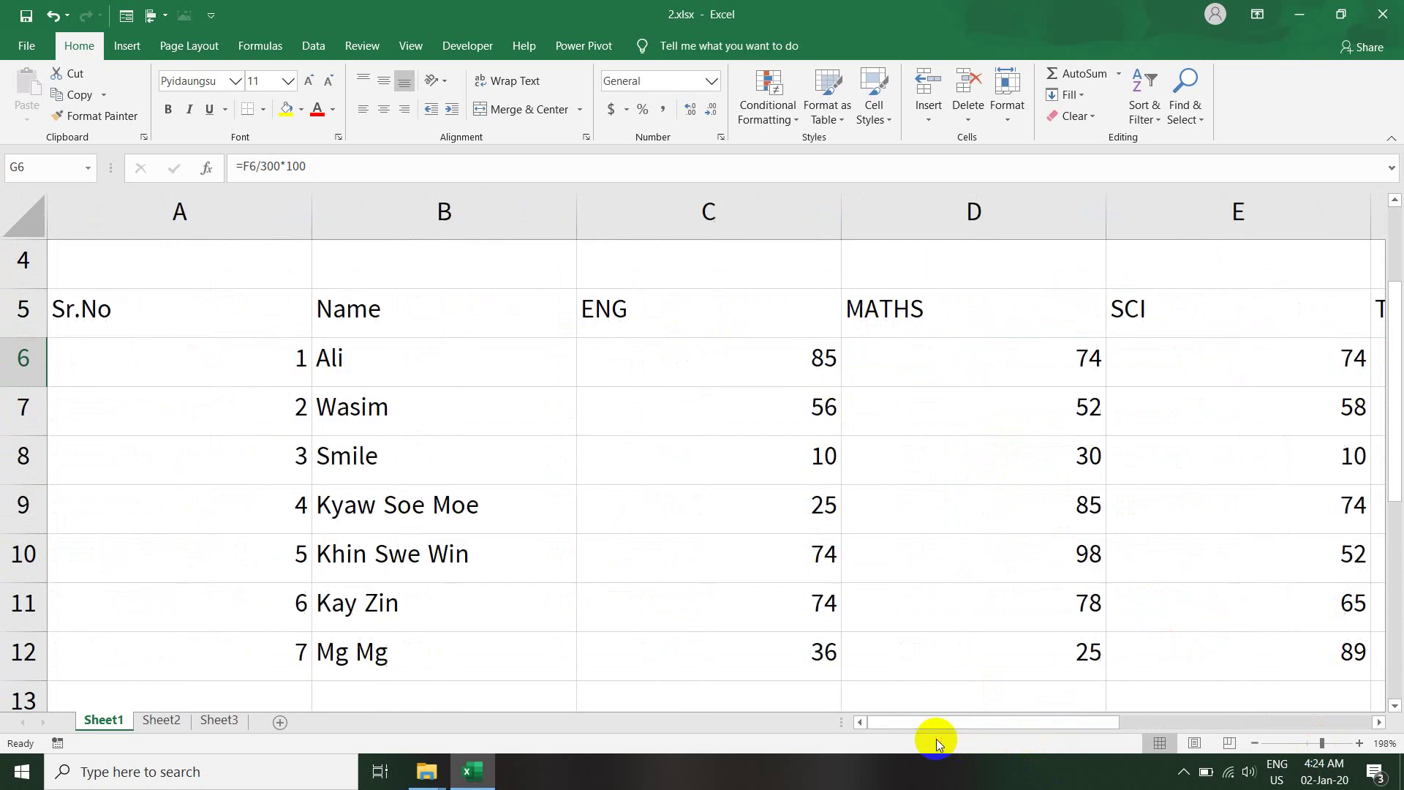
left_click(653, 335)
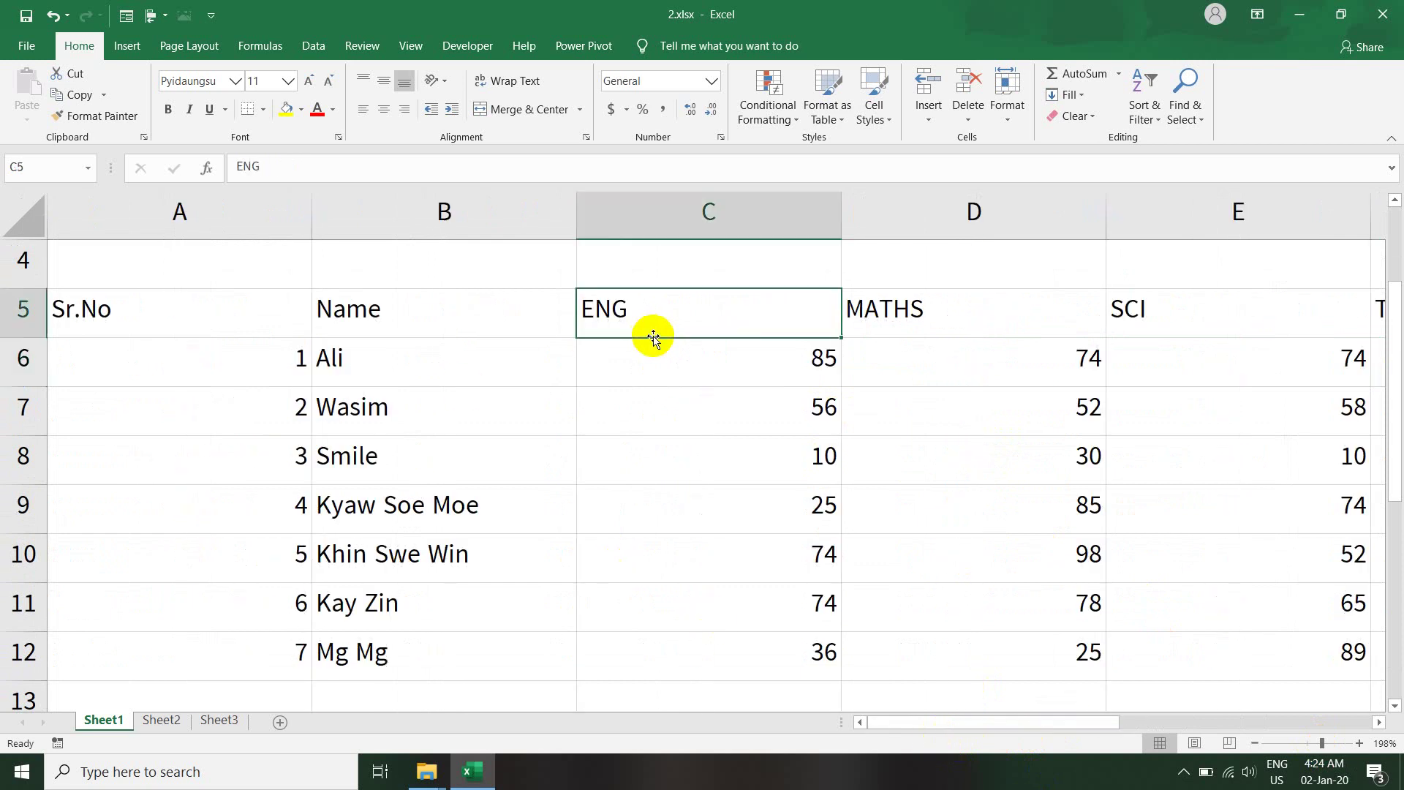
left_click(904, 299)
left_click(1173, 306)
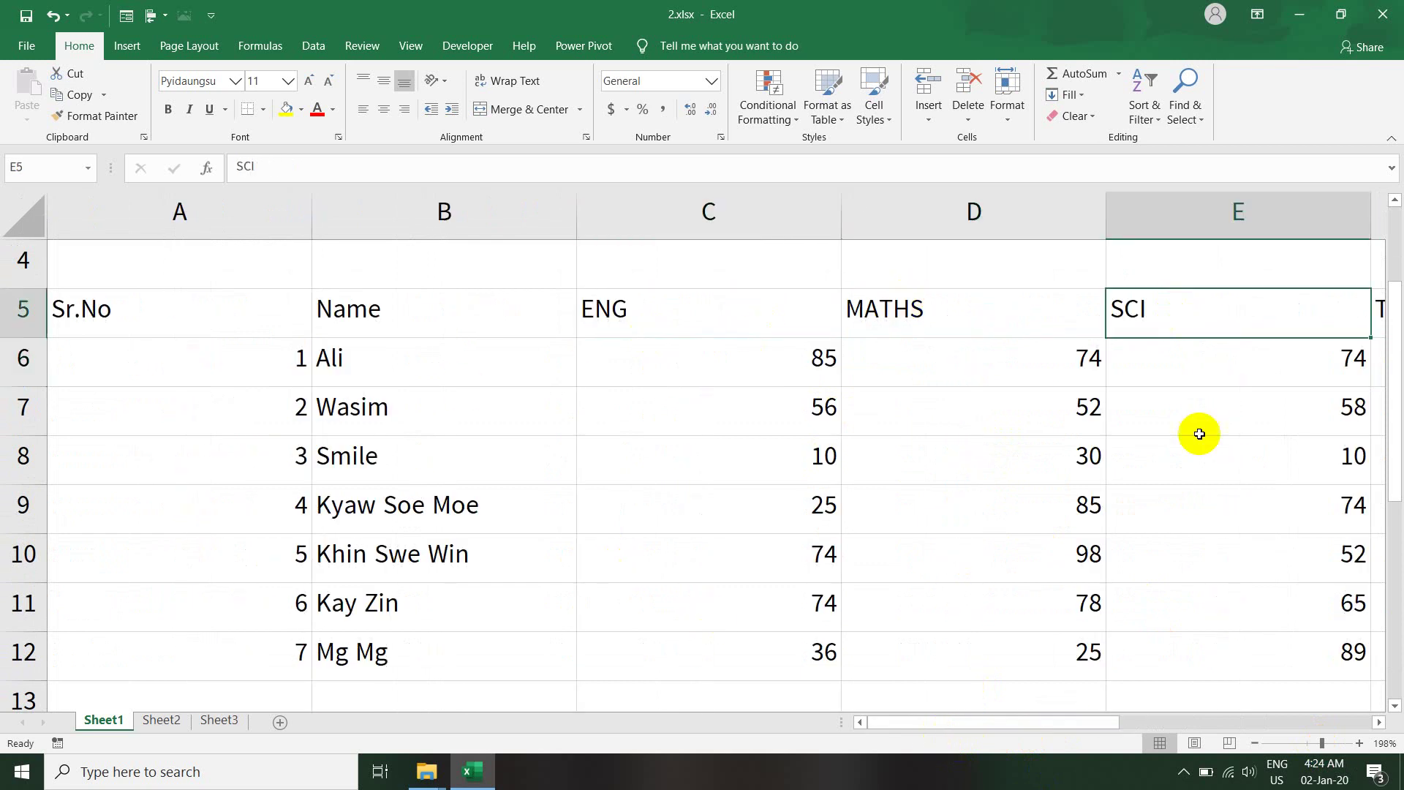
left_click_drag(1108, 721, 1135, 716)
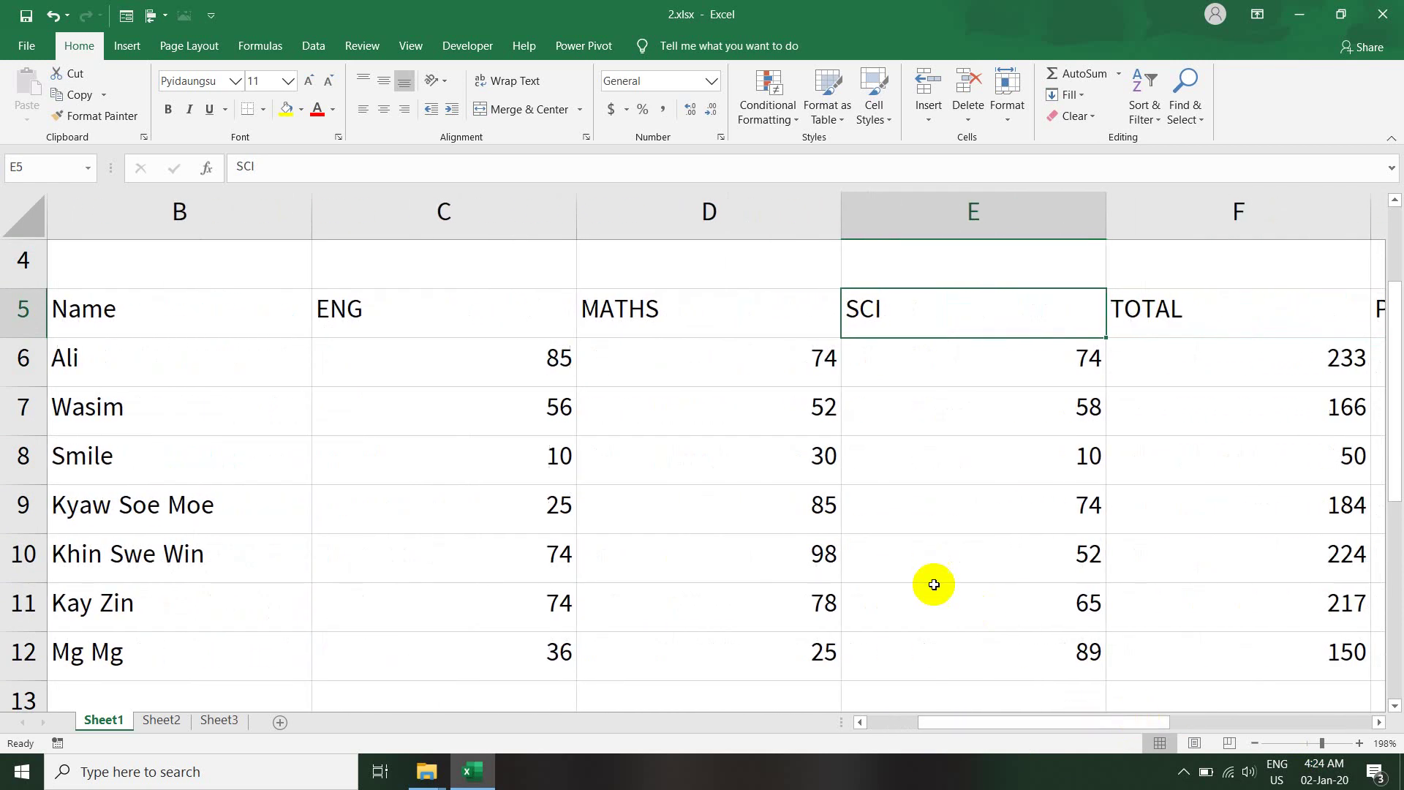
- Review the first student's marks and total, then select the percentages G6:G12
left_click(507, 351)
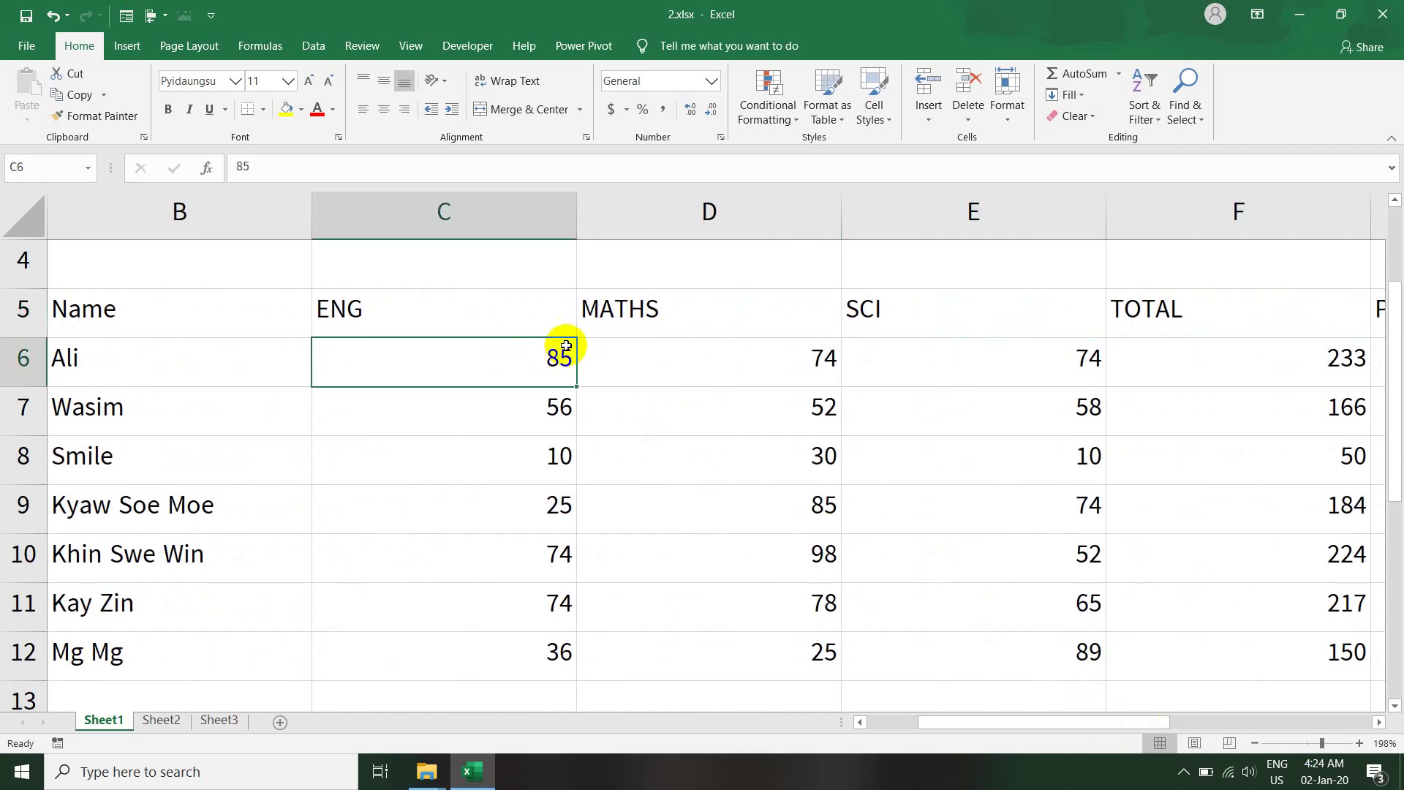
left_click(647, 343)
left_click(496, 363)
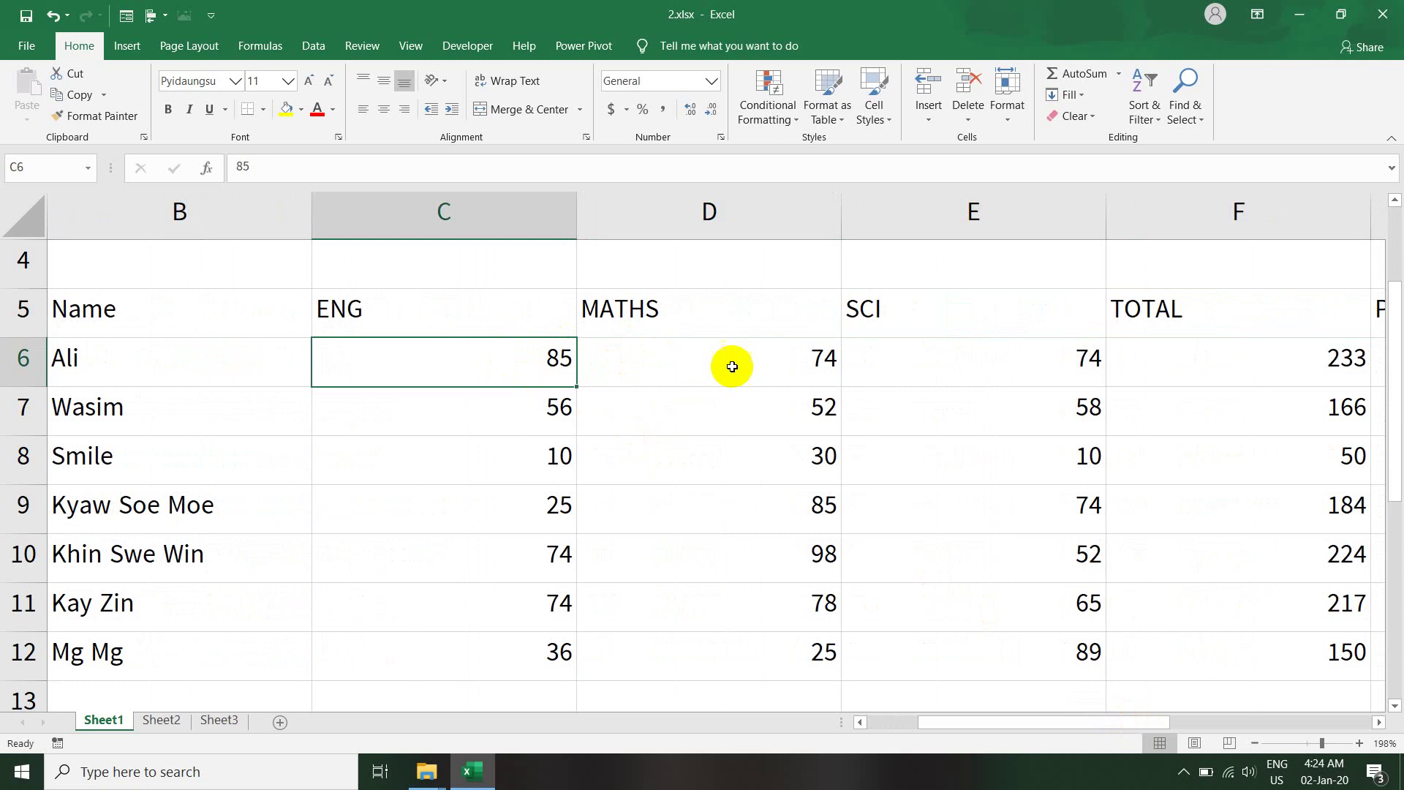
left_click(959, 342)
left_click(1224, 370)
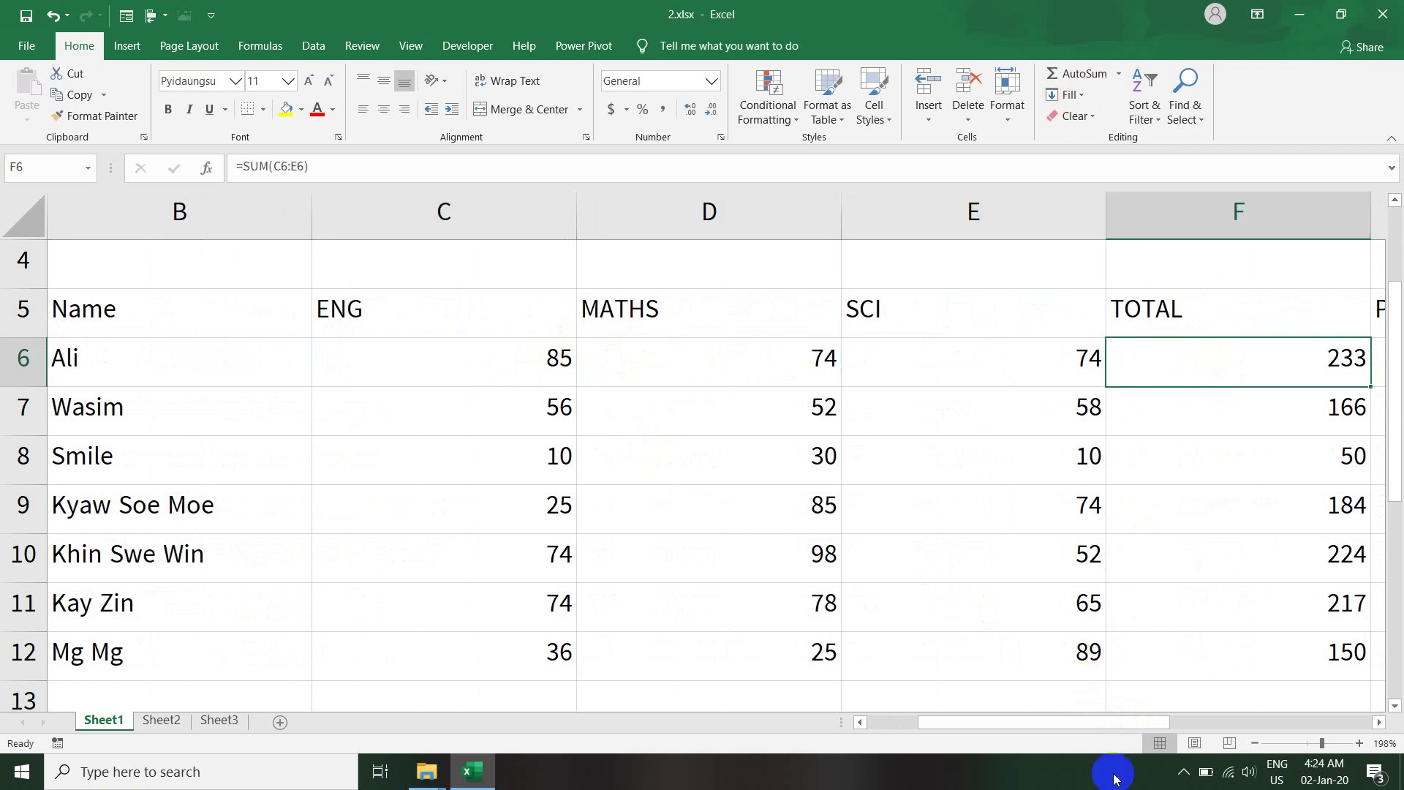
left_click_drag(1108, 726, 1207, 720)
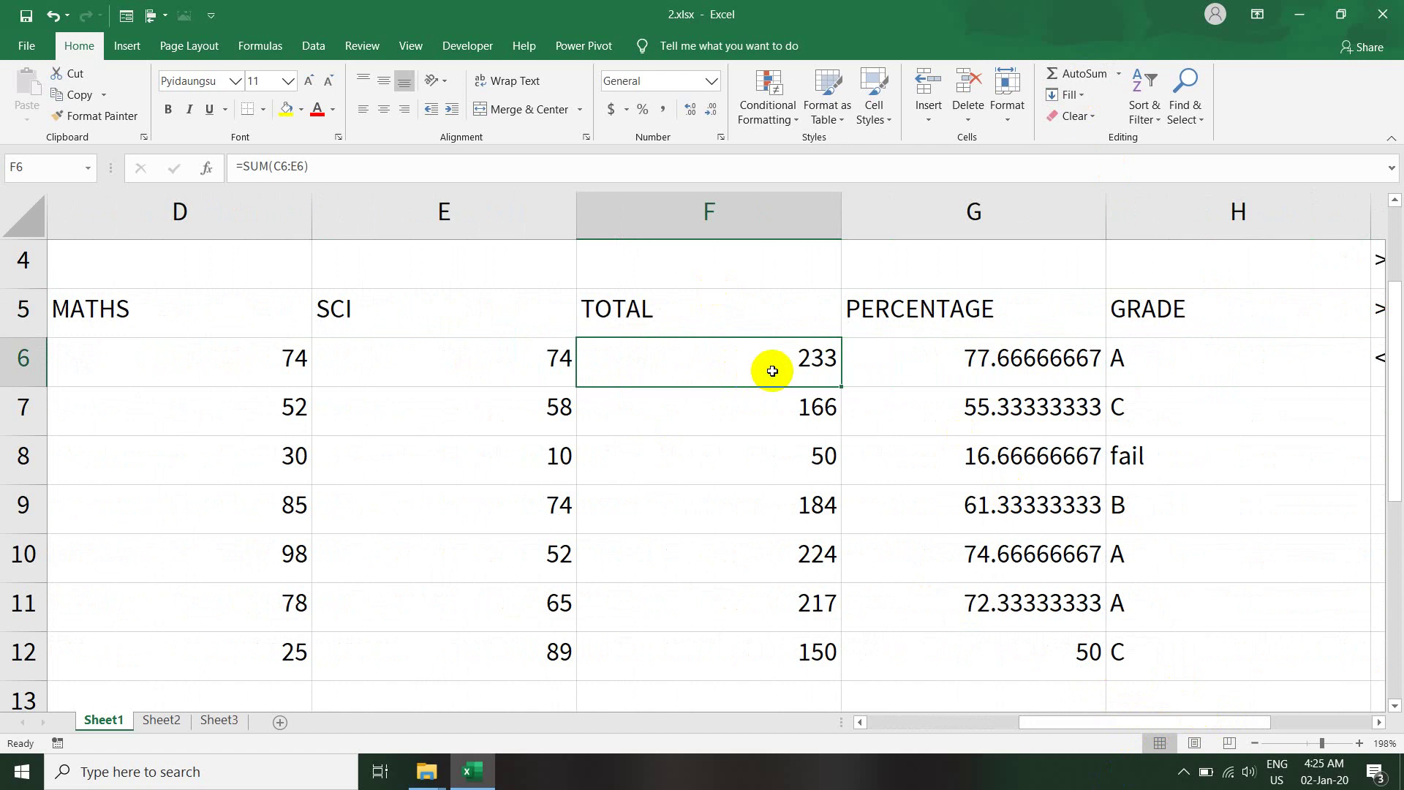
left_click(966, 357)
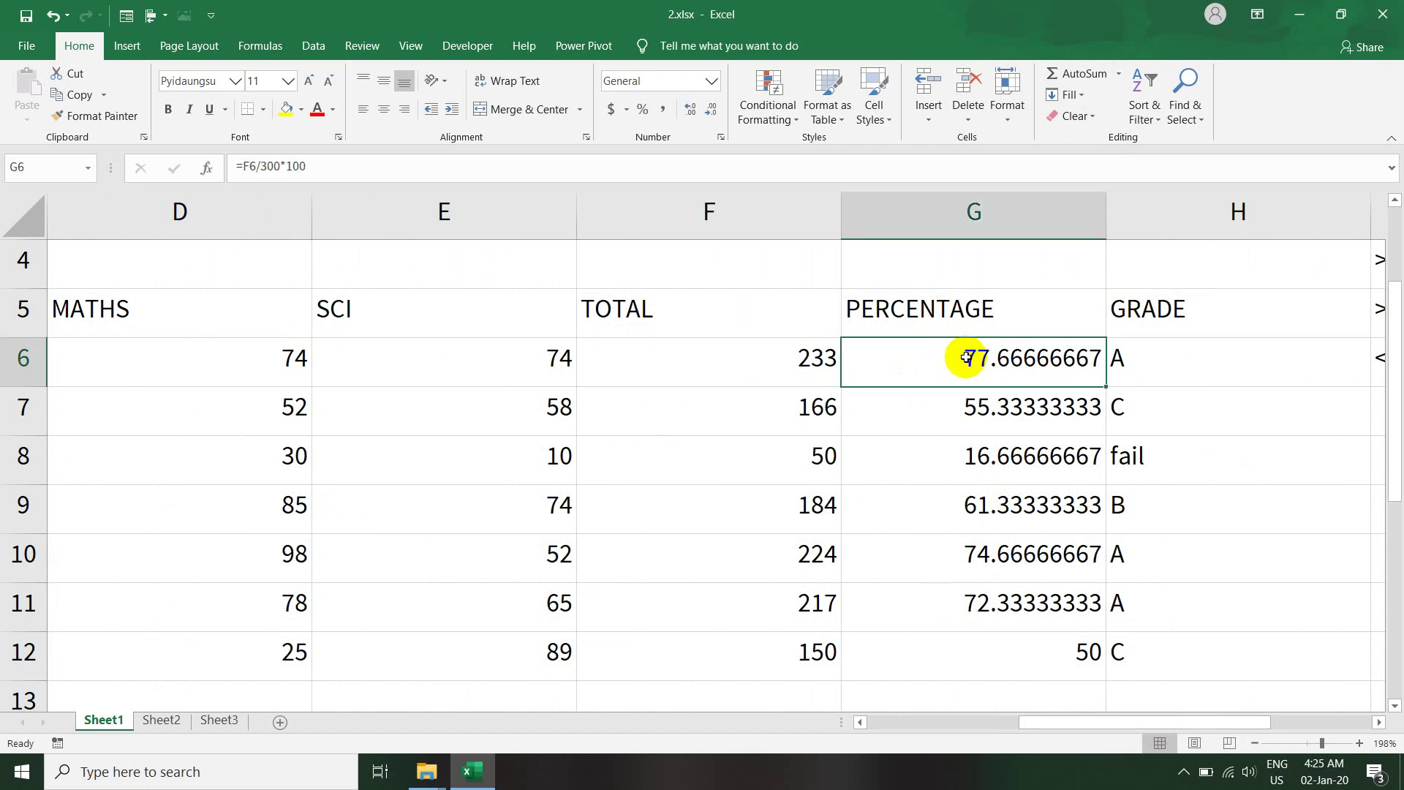
left_click_drag(968, 370, 996, 658)
- Clear G6:G12 and enter =F6/300 in G6, giving 0.776666667
key("F2")
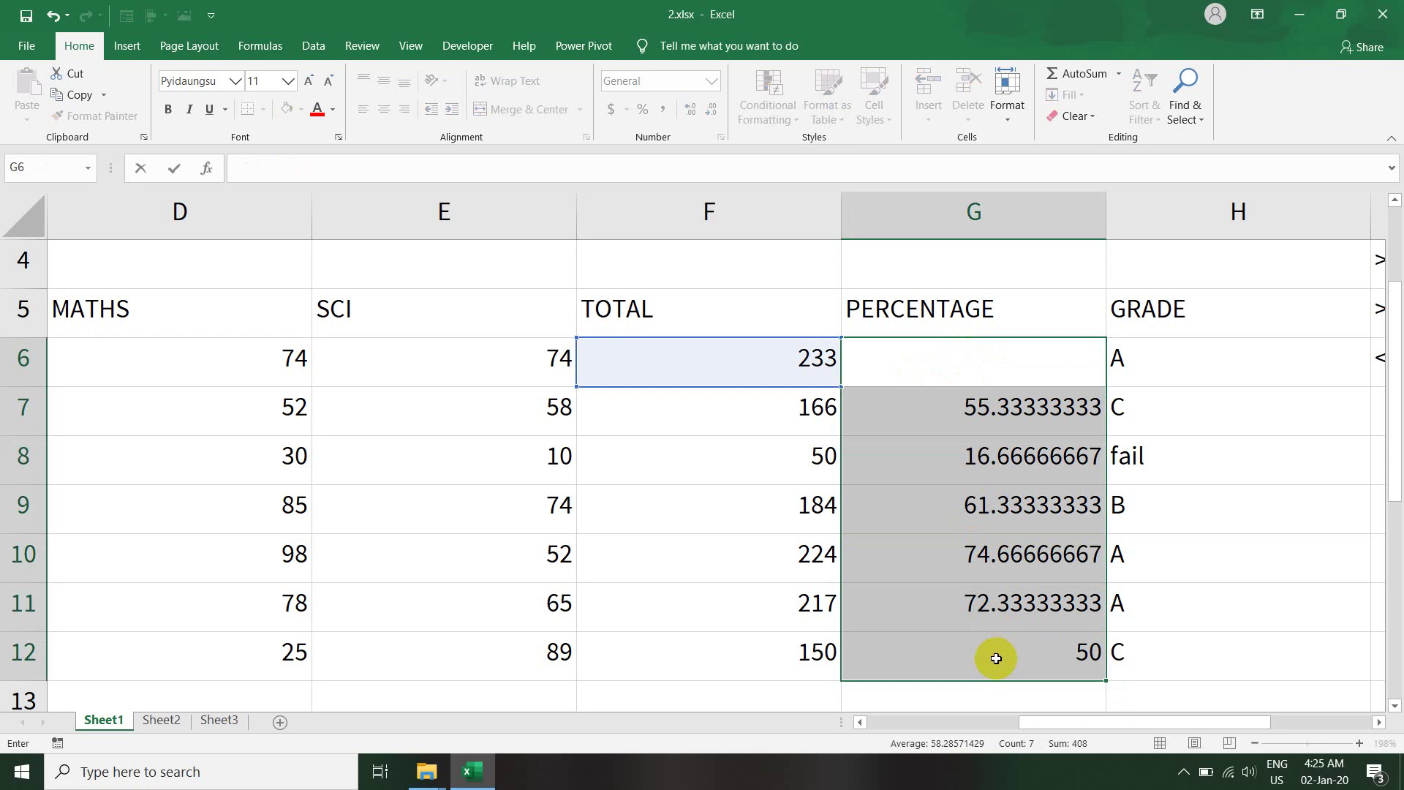
key("ctrl+Return")
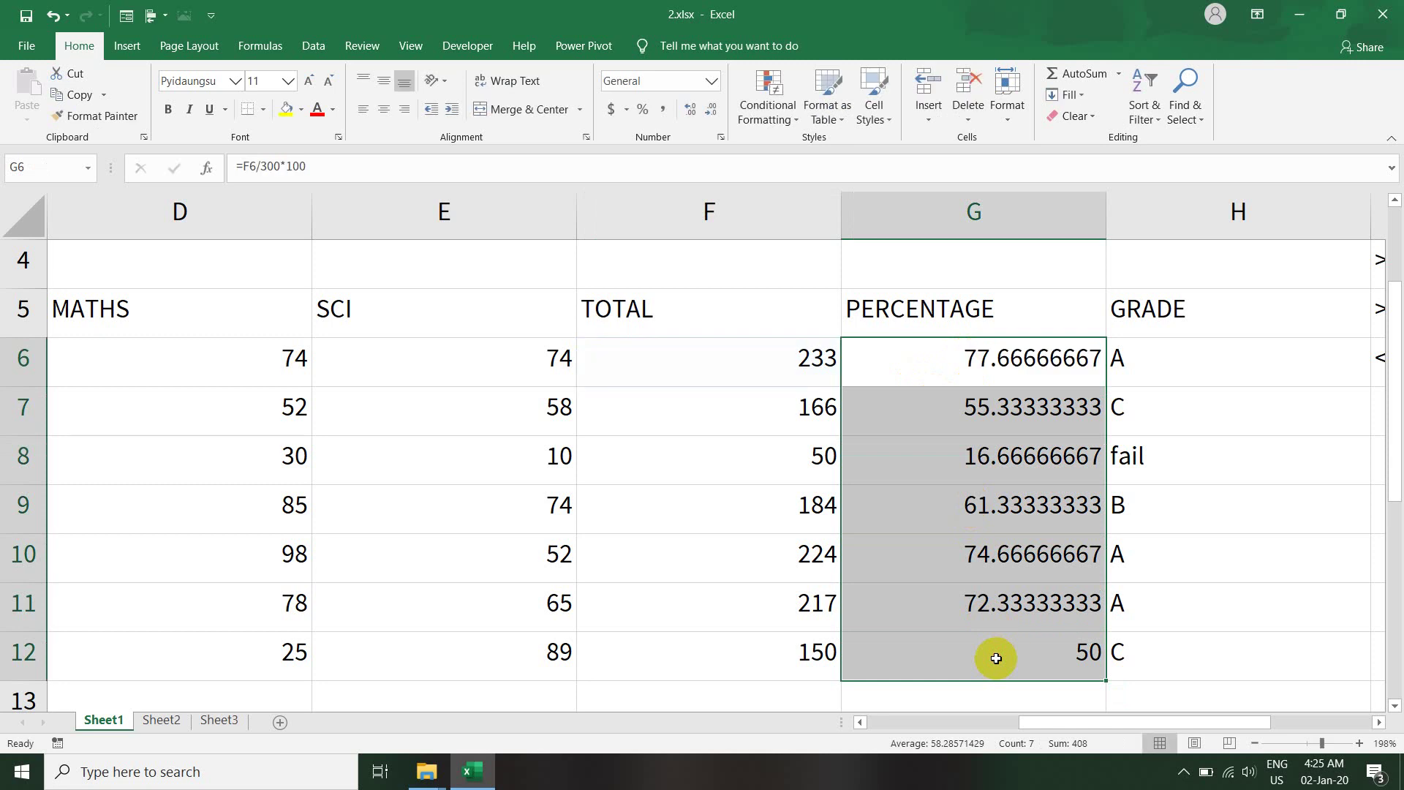
key("Delete")
left_click(943, 376)
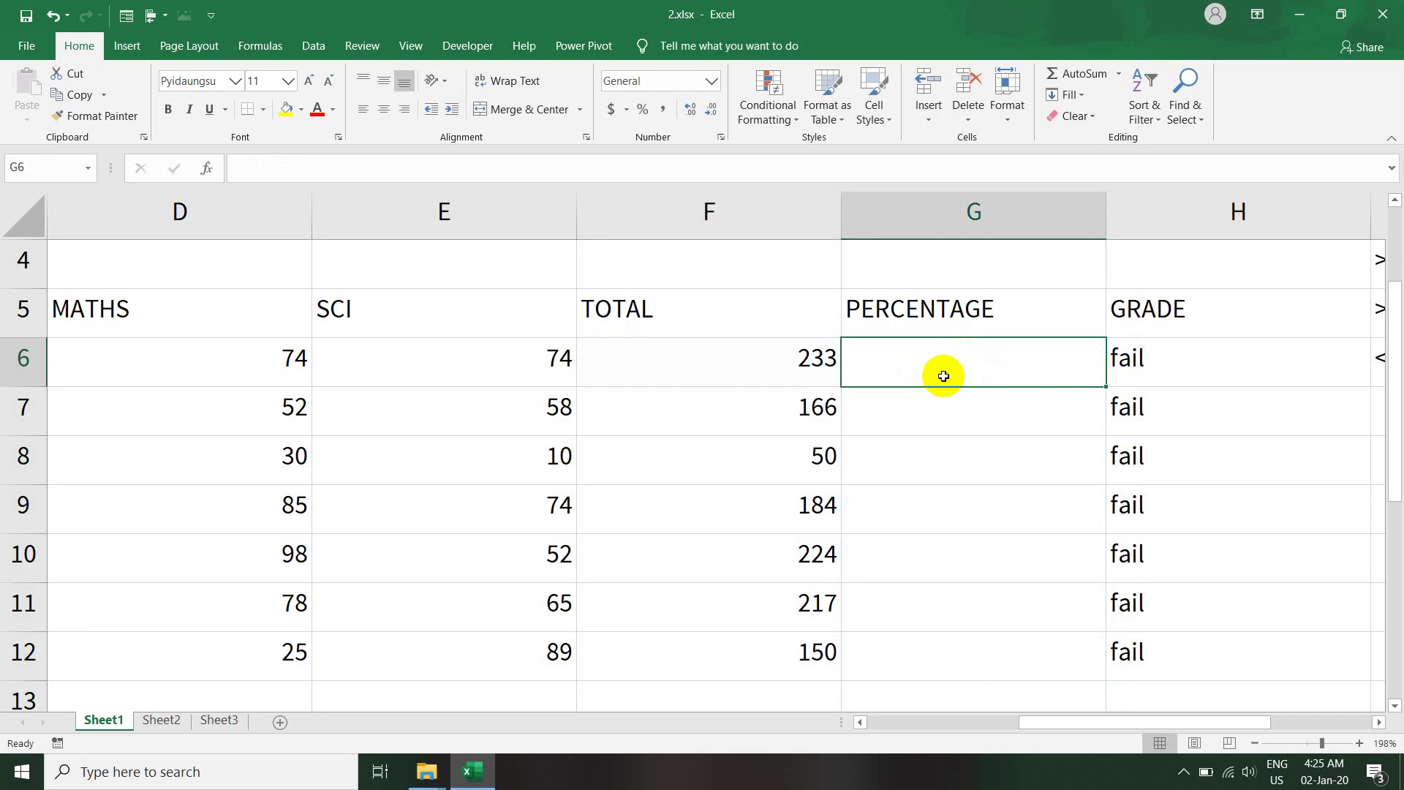
type("=")
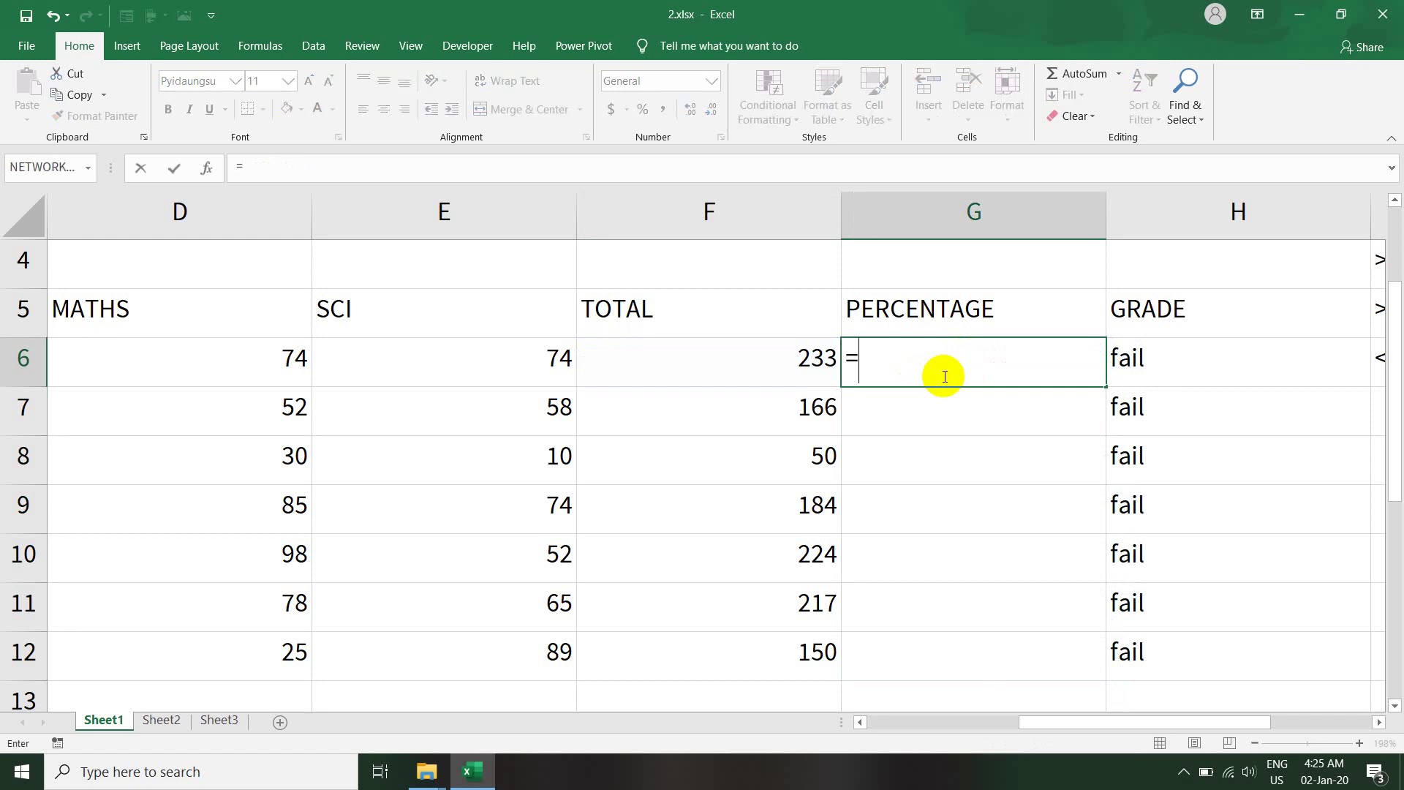
left_click(782, 373)
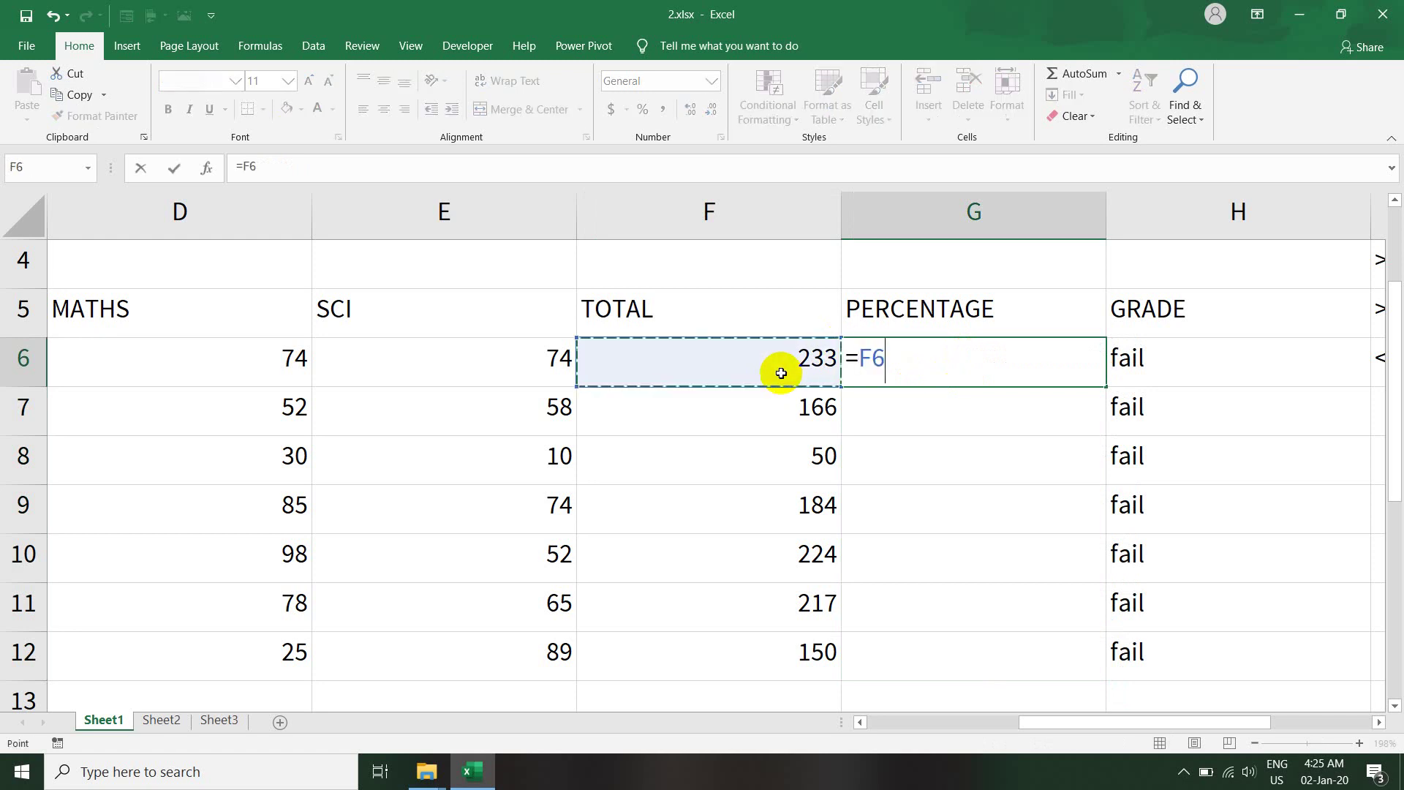
type("/300")
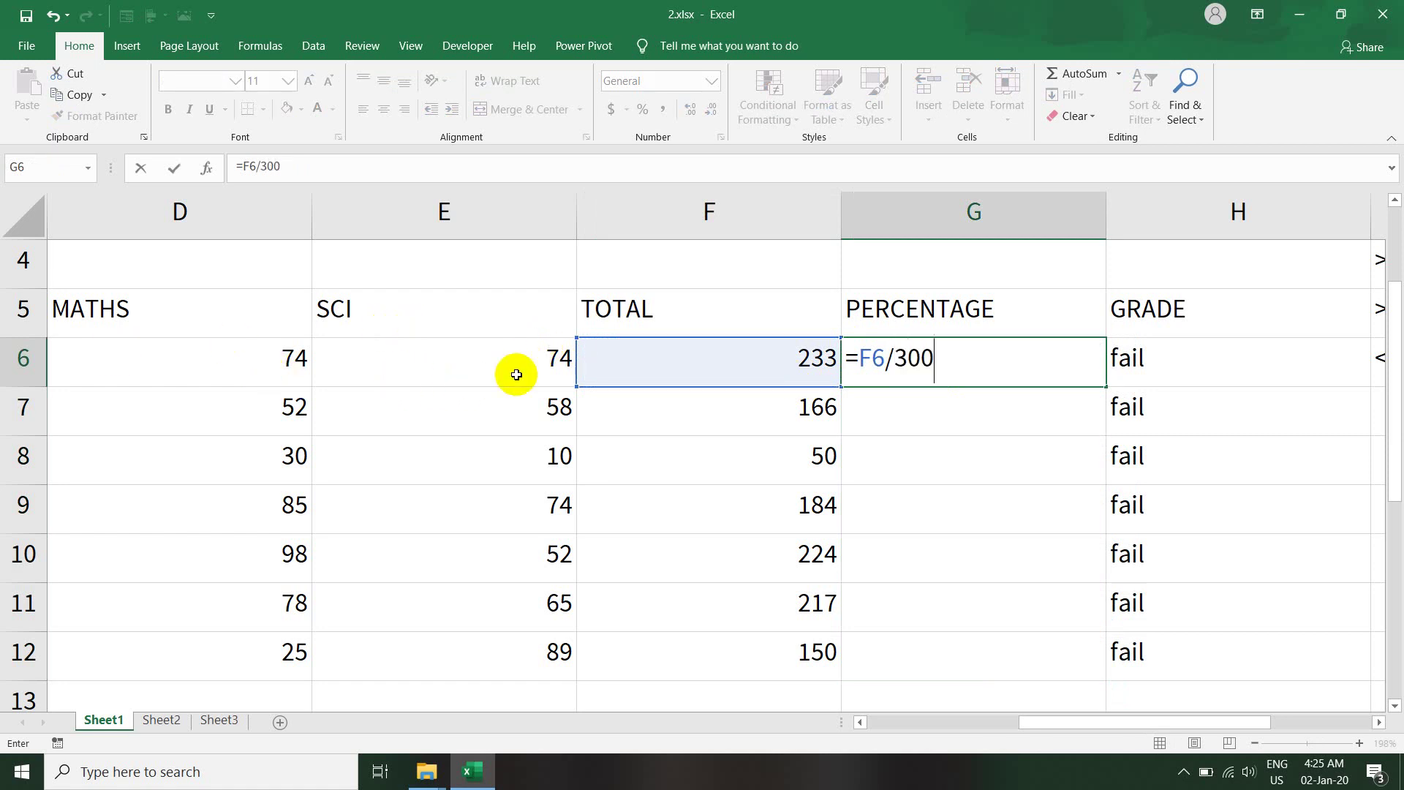
key("Return")
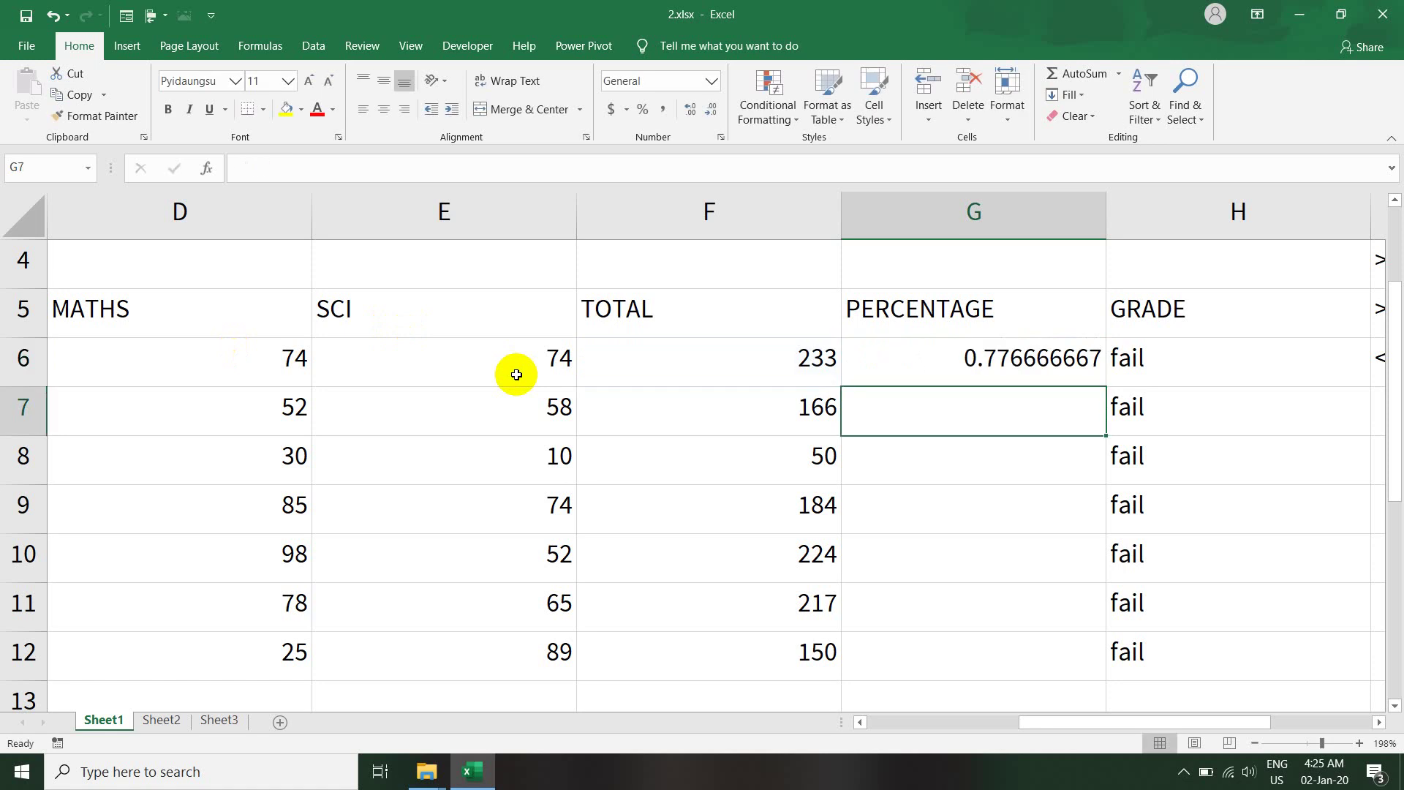
- Extend G6's formula to =F6/300*100 so it shows 77.66666667
left_click(961, 368)
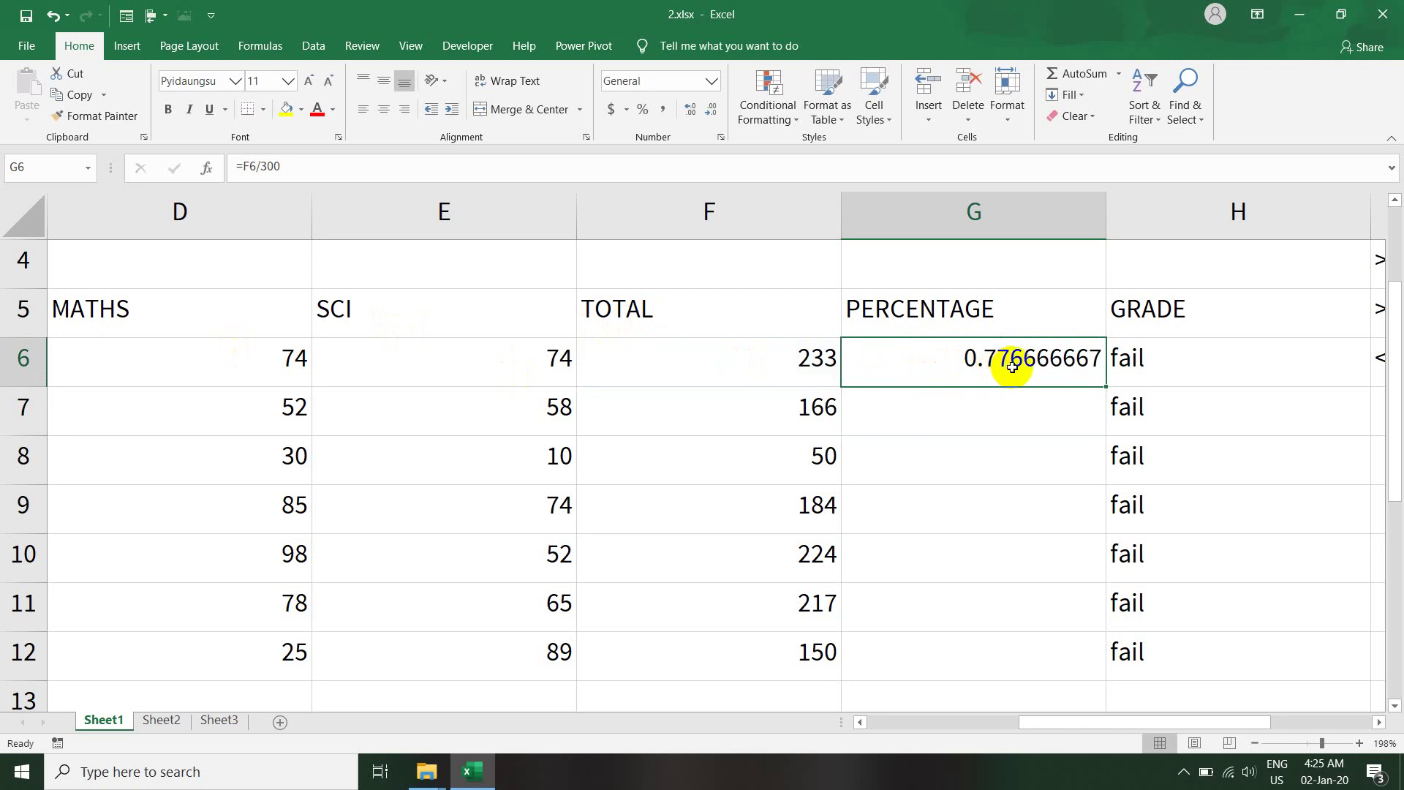
double_click(971, 358)
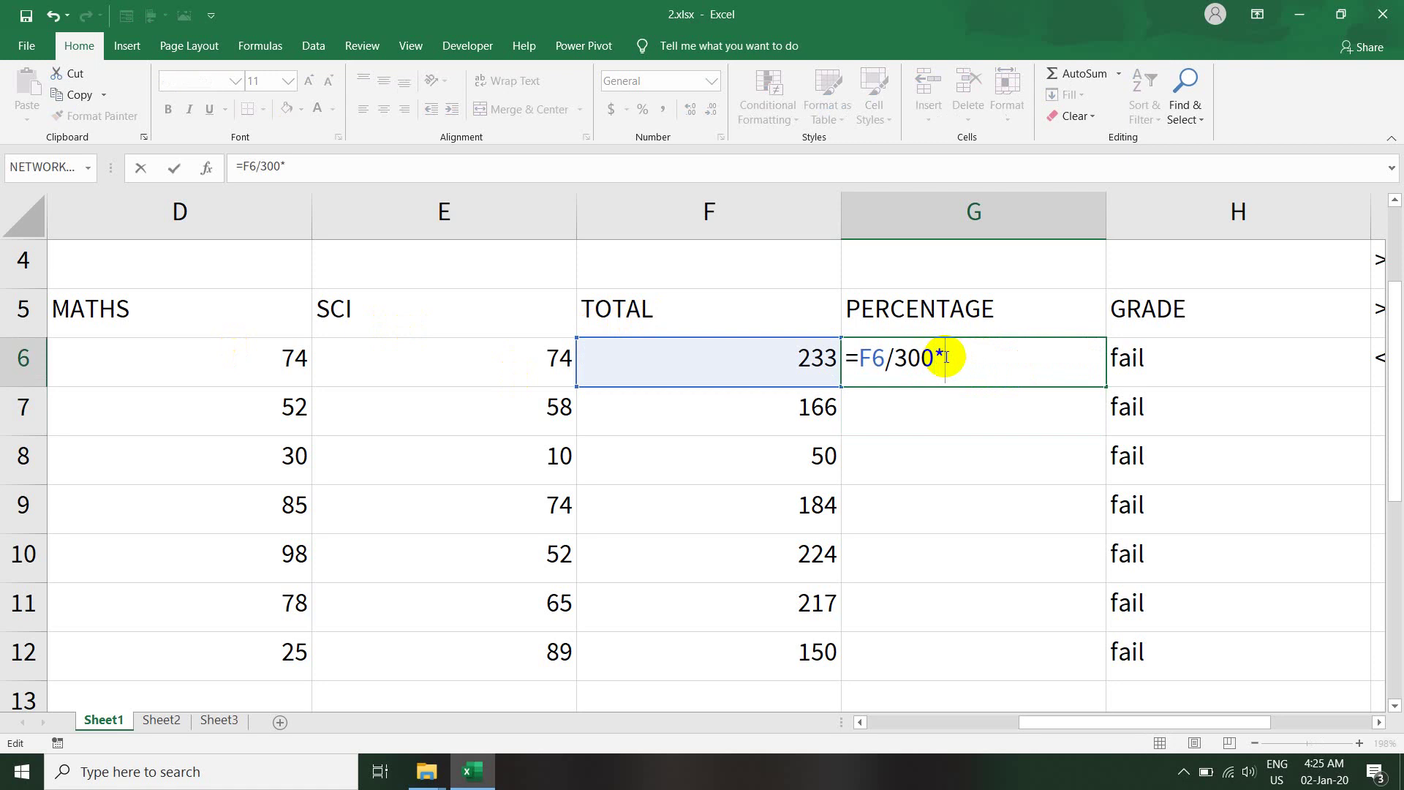
key("Return")
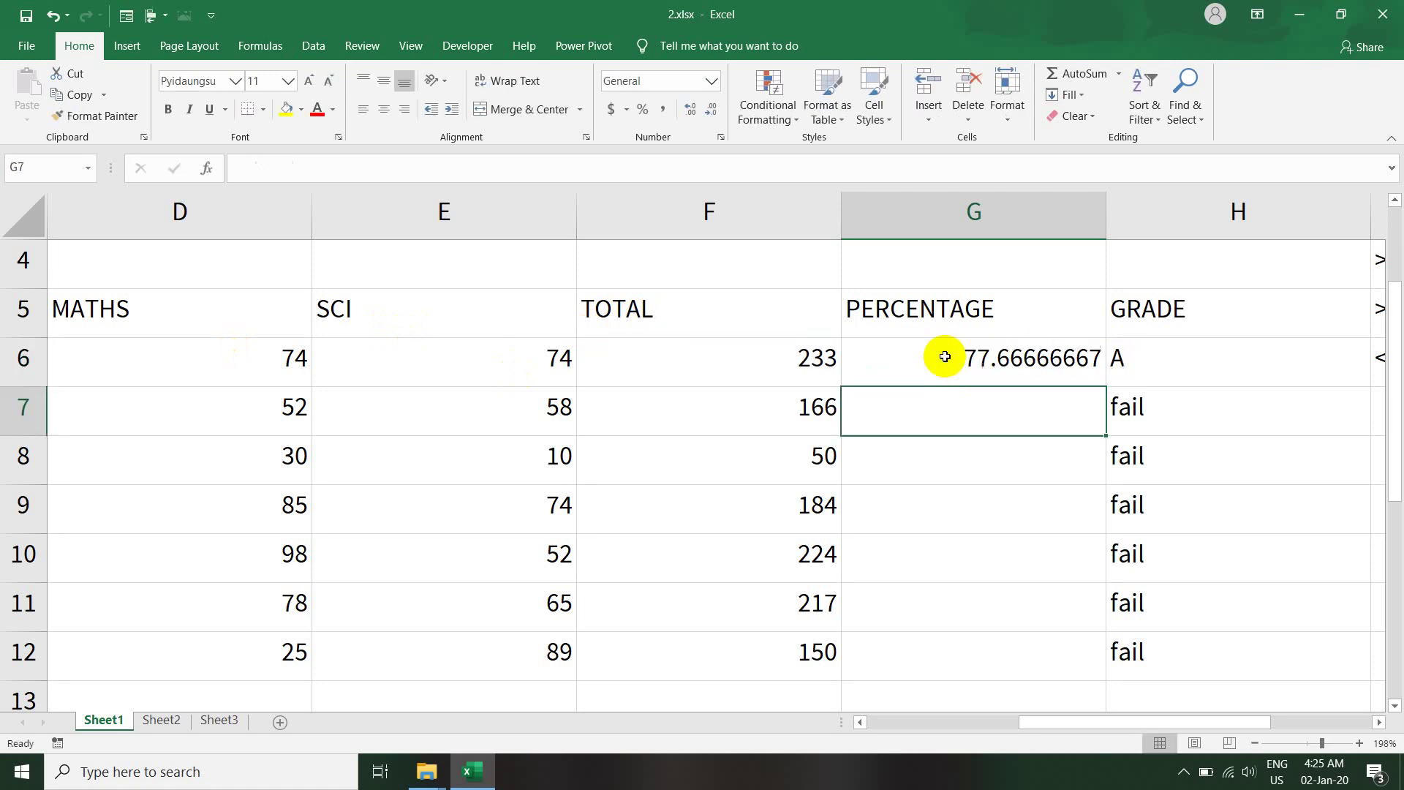
- Check H6's grade formula and select the grade range H6:H12
left_click(969, 357)
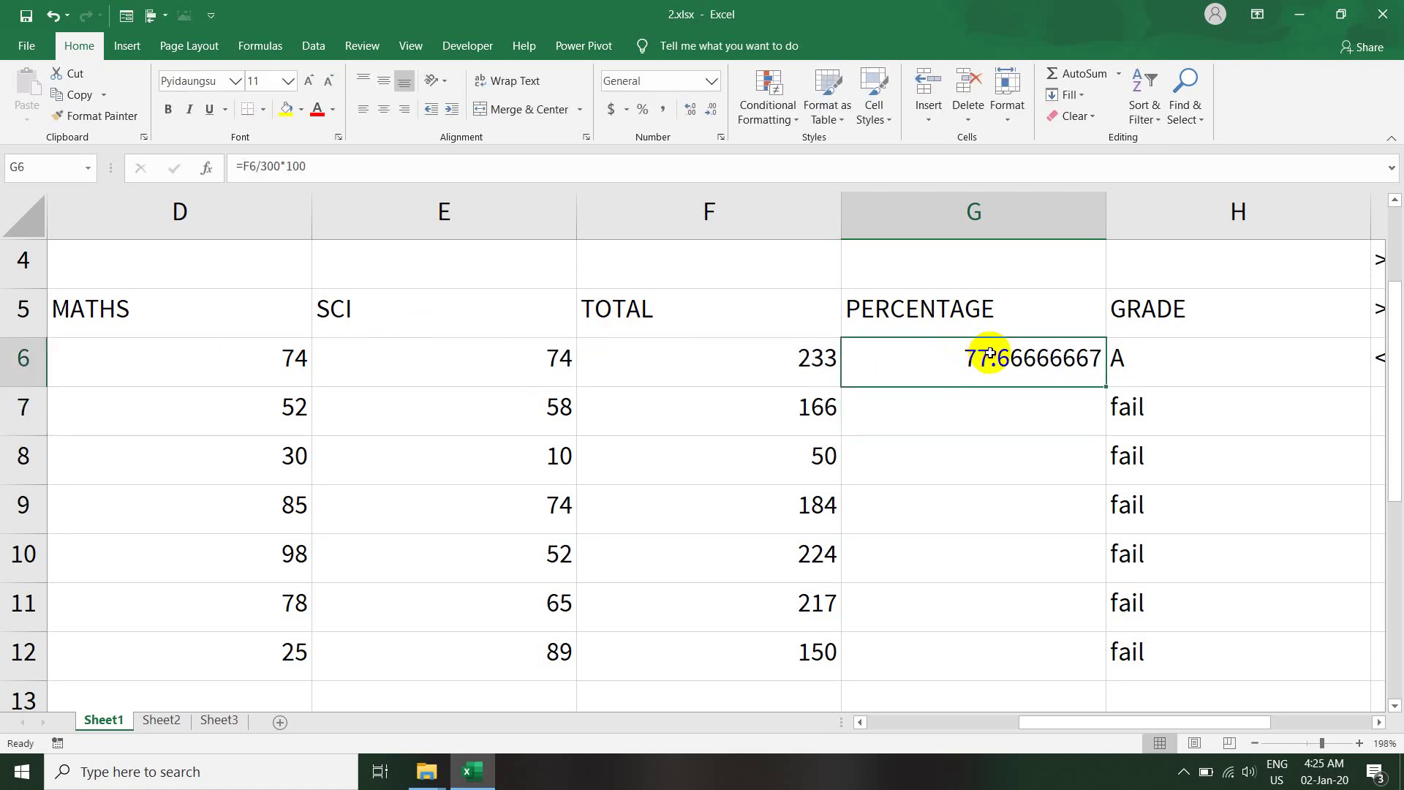
left_click(1143, 368)
key("ctrl+Down")
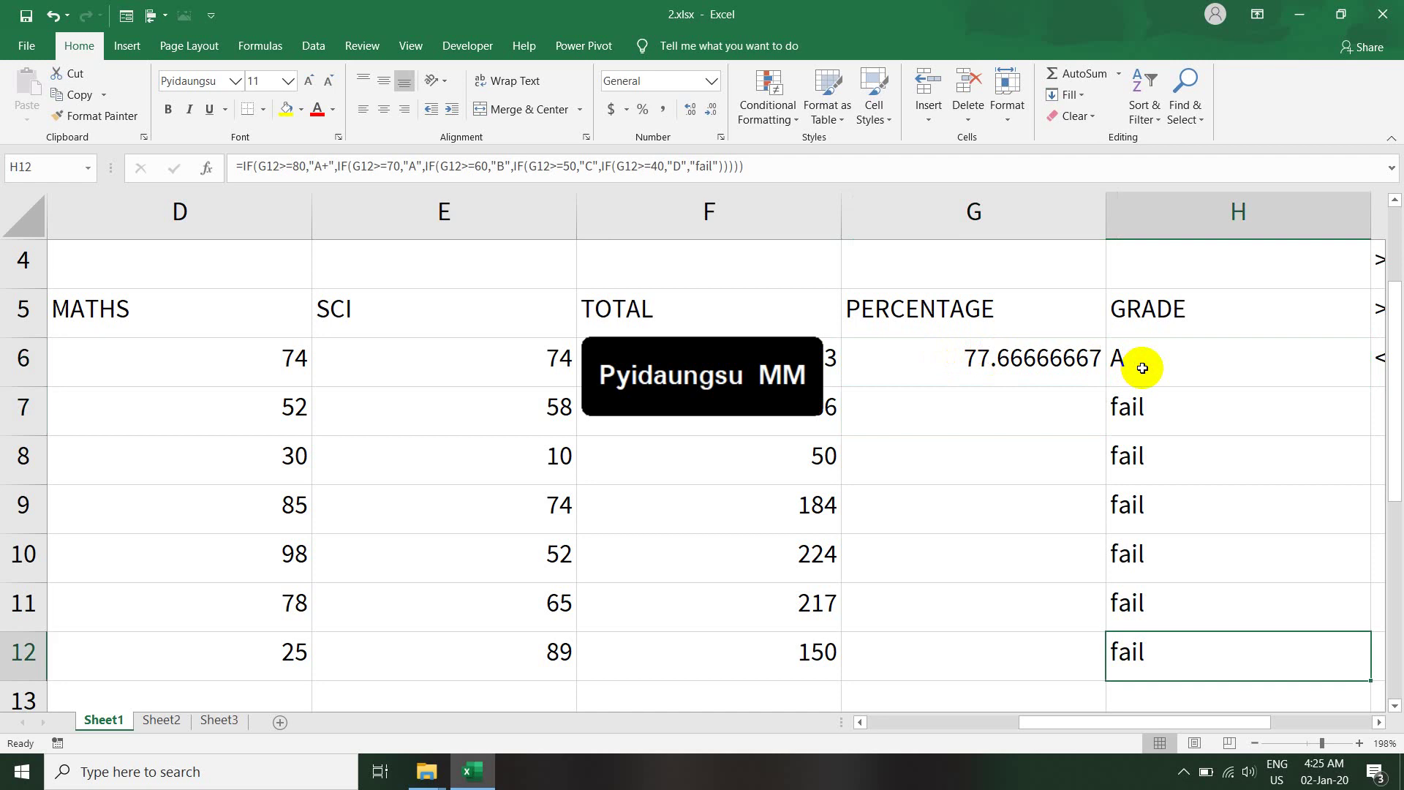
left_click(1161, 364)
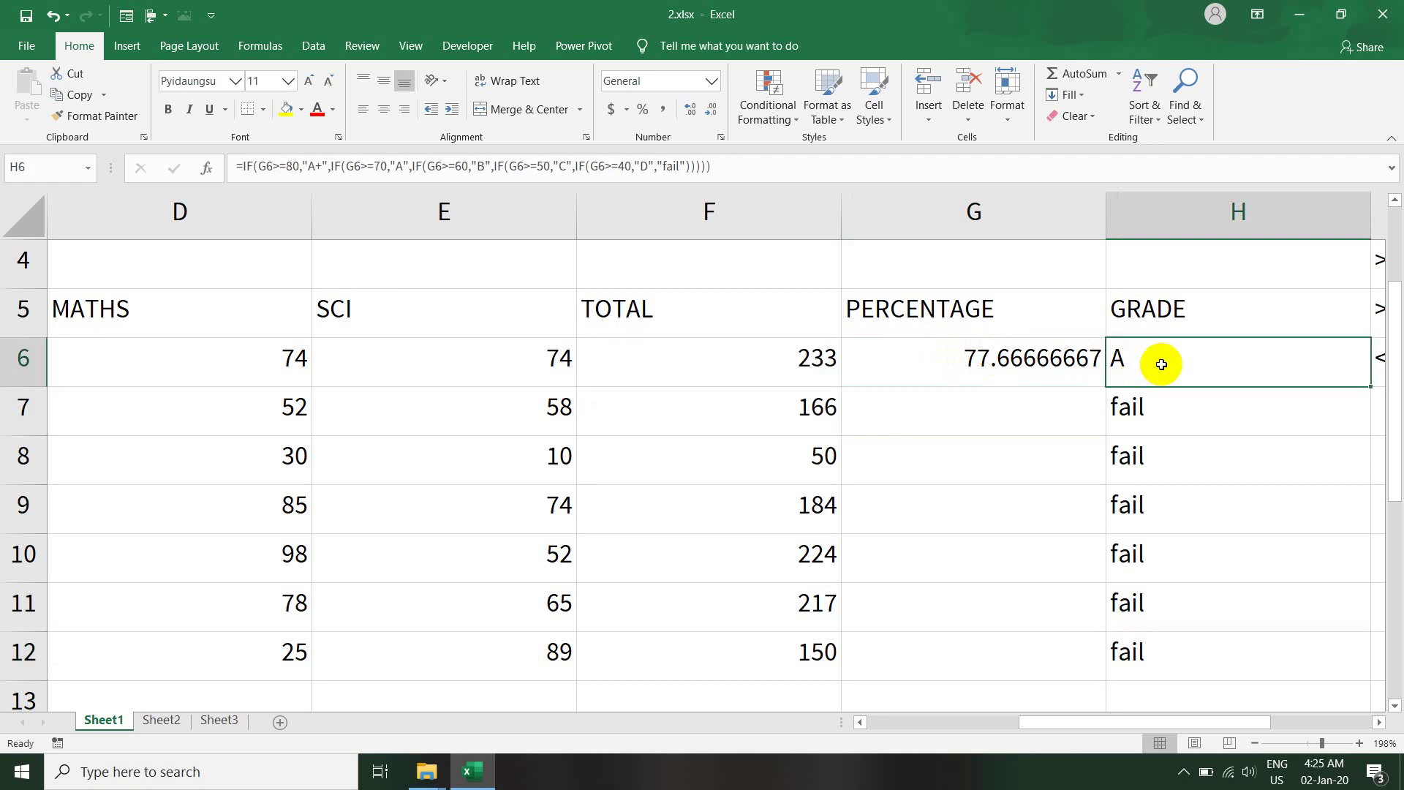
left_click(1153, 640, "shift")
- Clear the grade formulas and fill G6's percentage formula down to G12, checking G7 and G8
key("Delete")
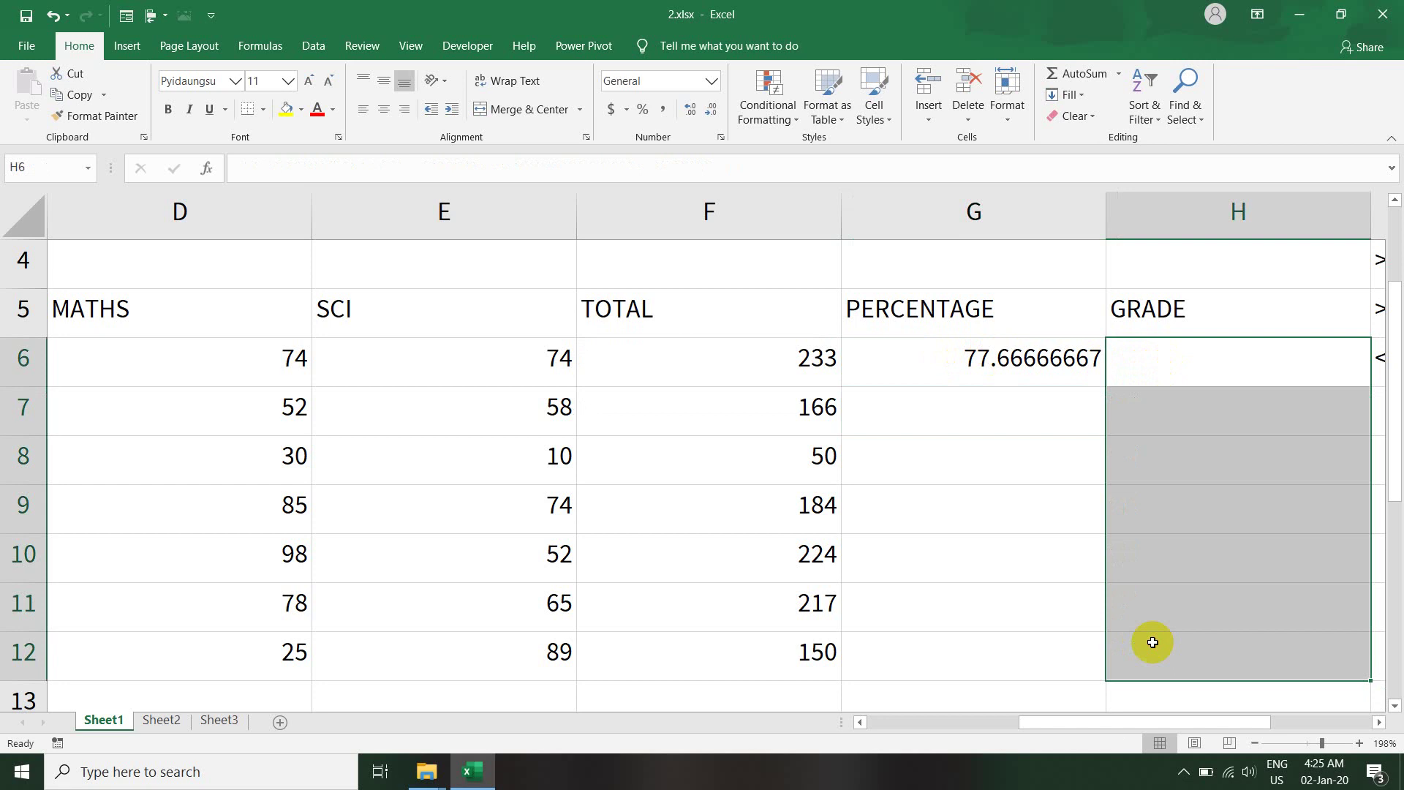
left_click(1021, 354)
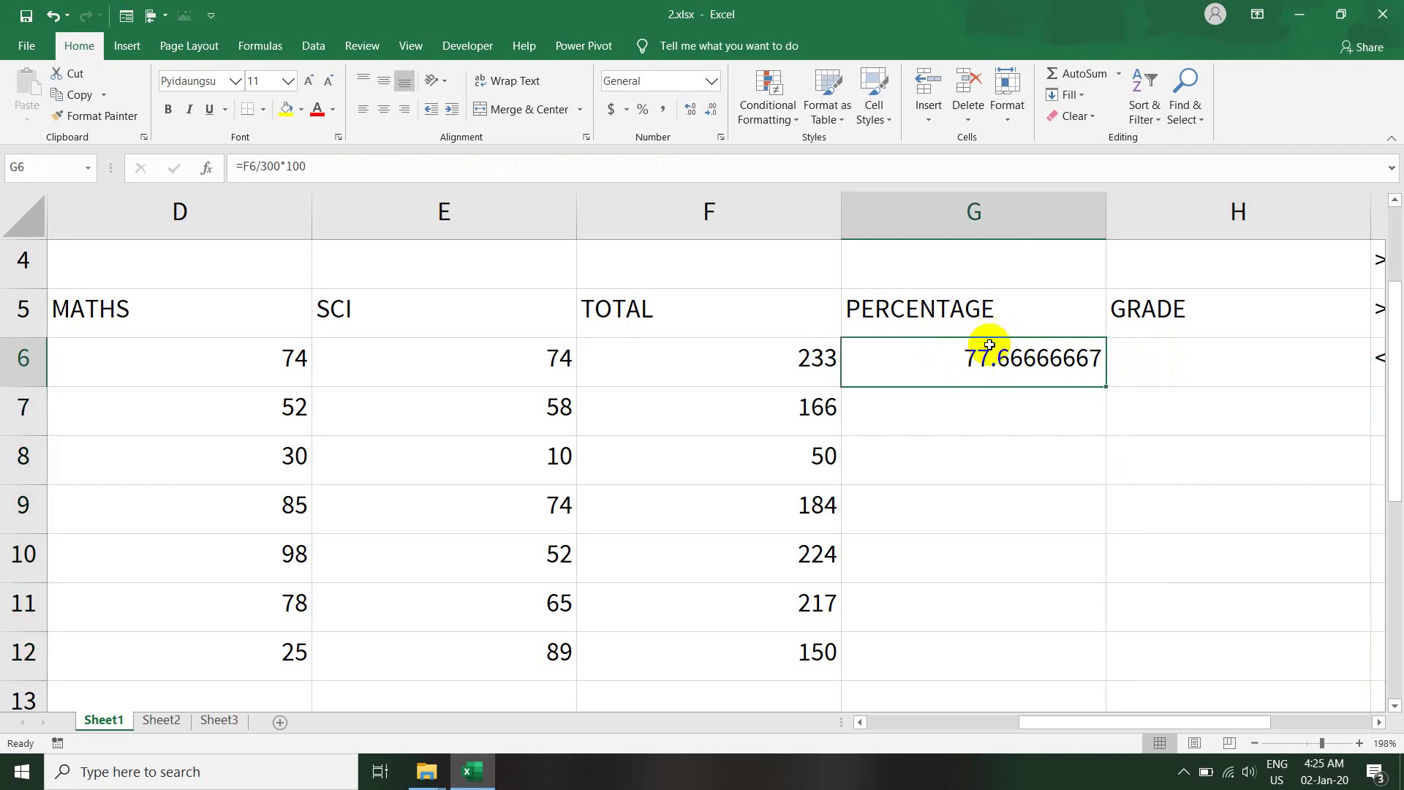
left_click_drag(1109, 388, 1119, 665)
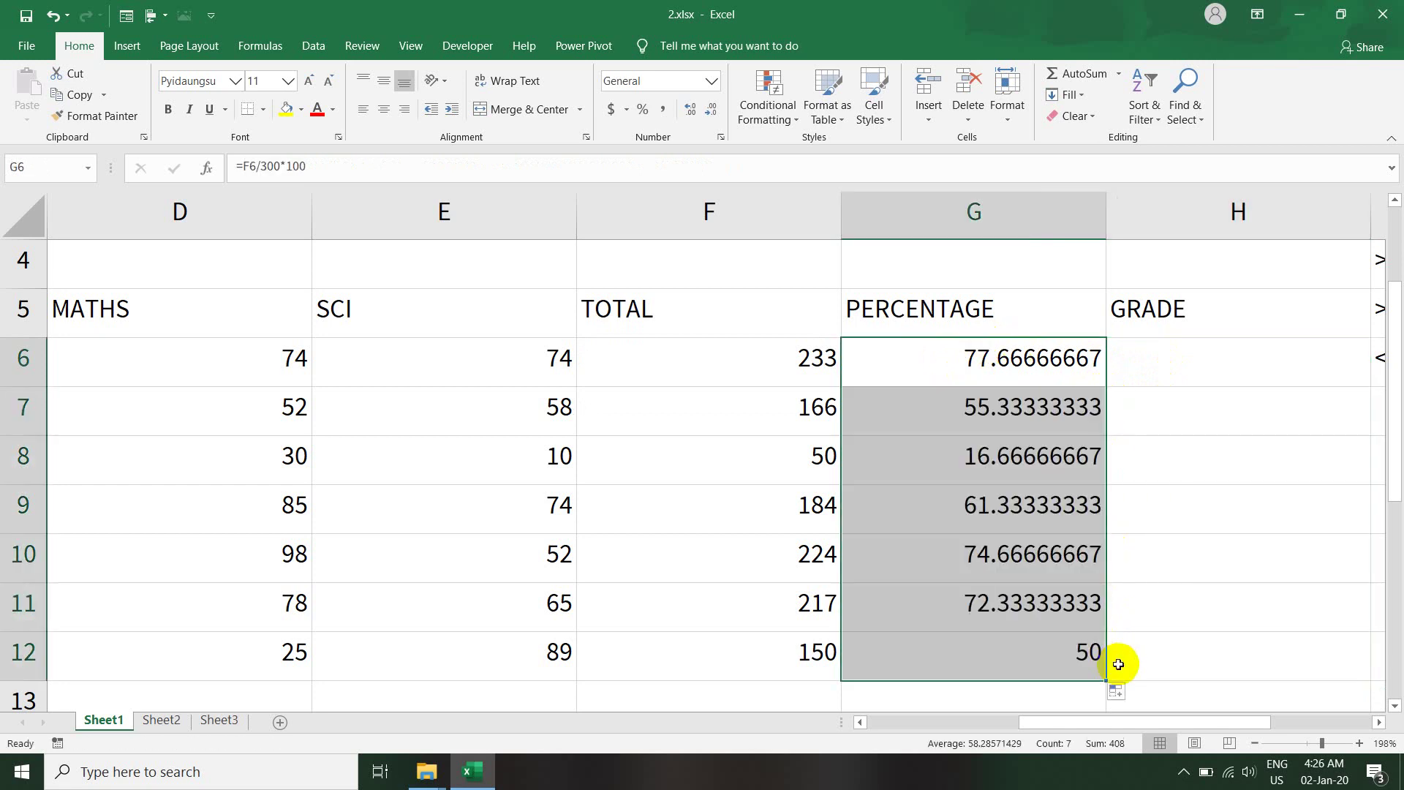
left_click(1006, 376)
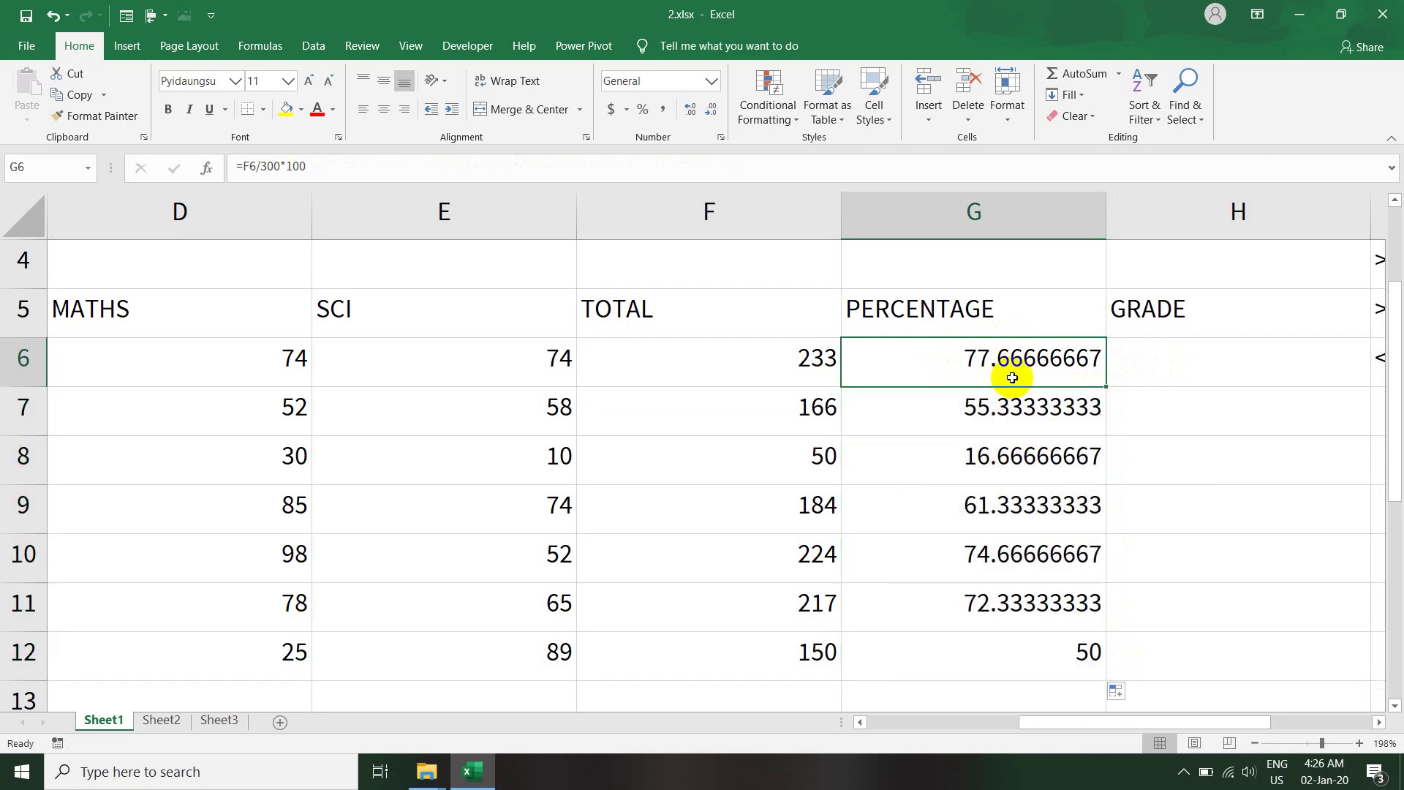
left_click(992, 428)
left_click(986, 460)
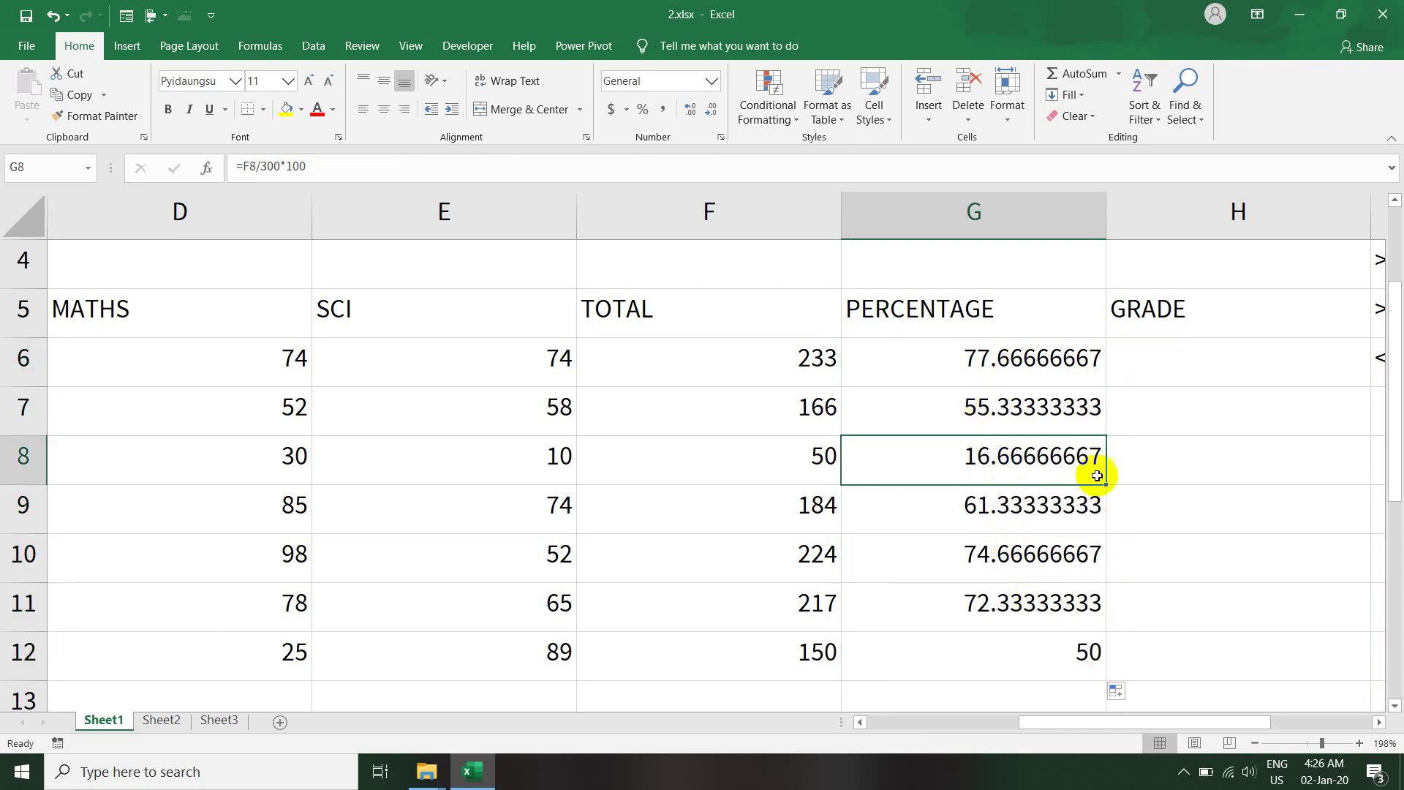
left_click(1157, 362)
left_click_drag(1246, 720, 1350, 723)
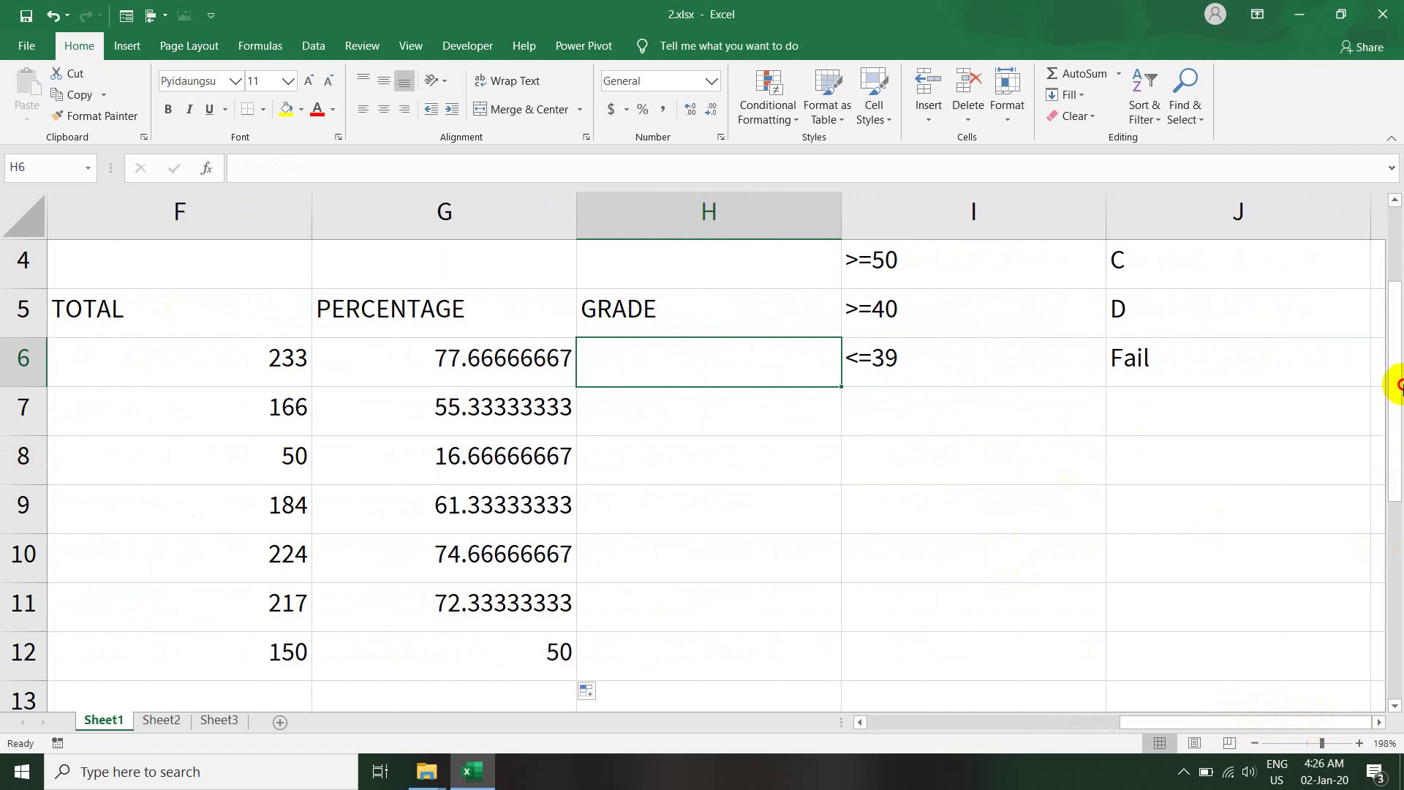
left_click_drag(1390, 350, 1308, 257)
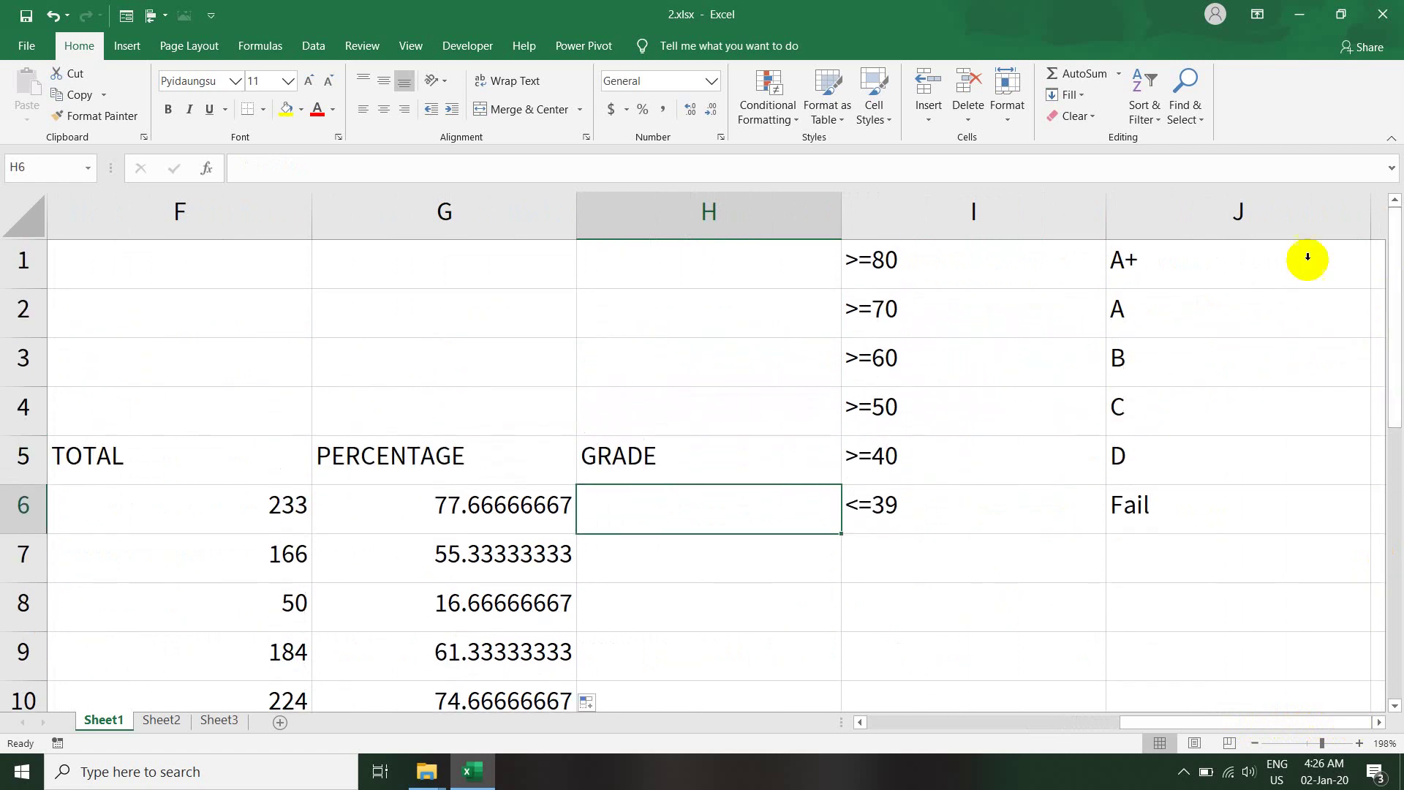
left_click(957, 262)
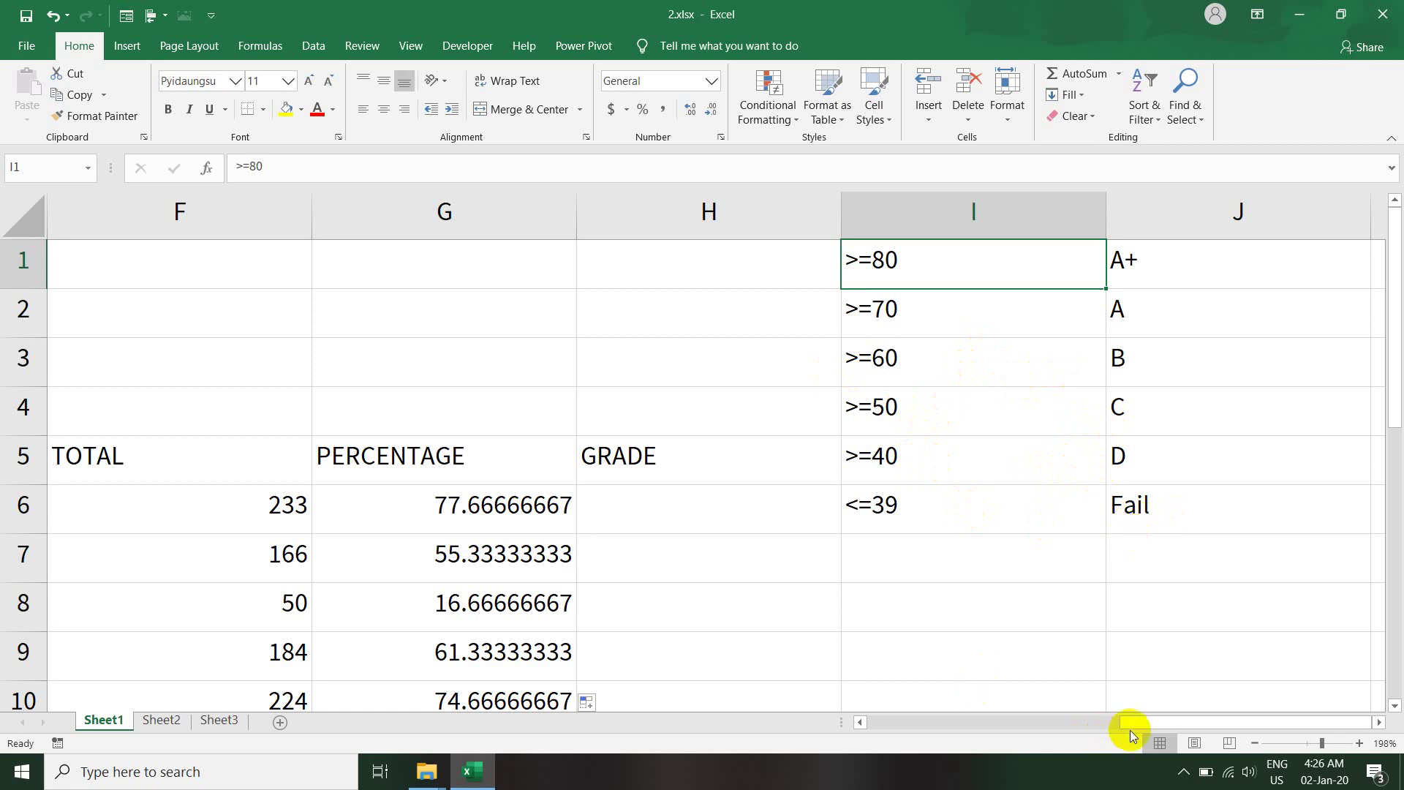
left_click_drag(1132, 722, 1089, 732)
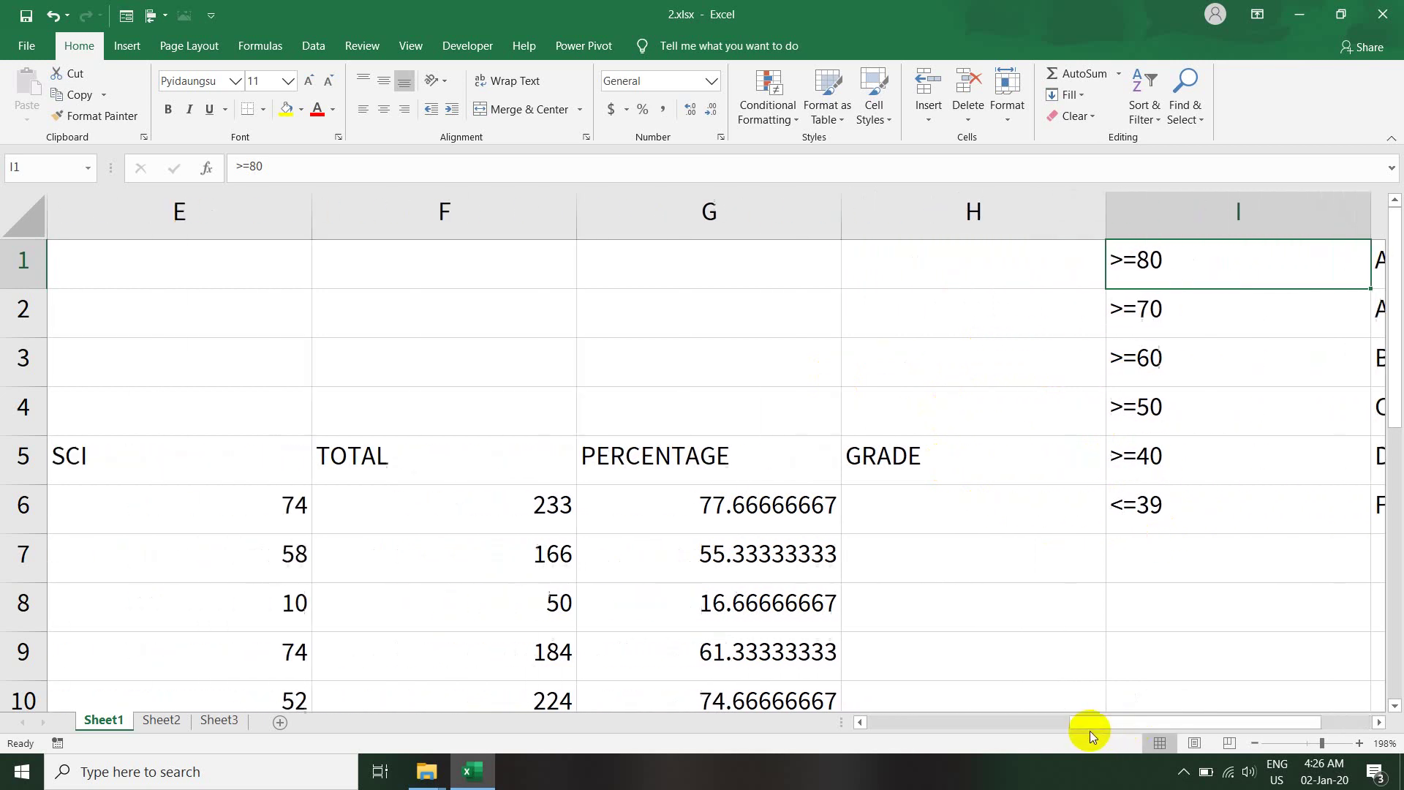
left_click(984, 507)
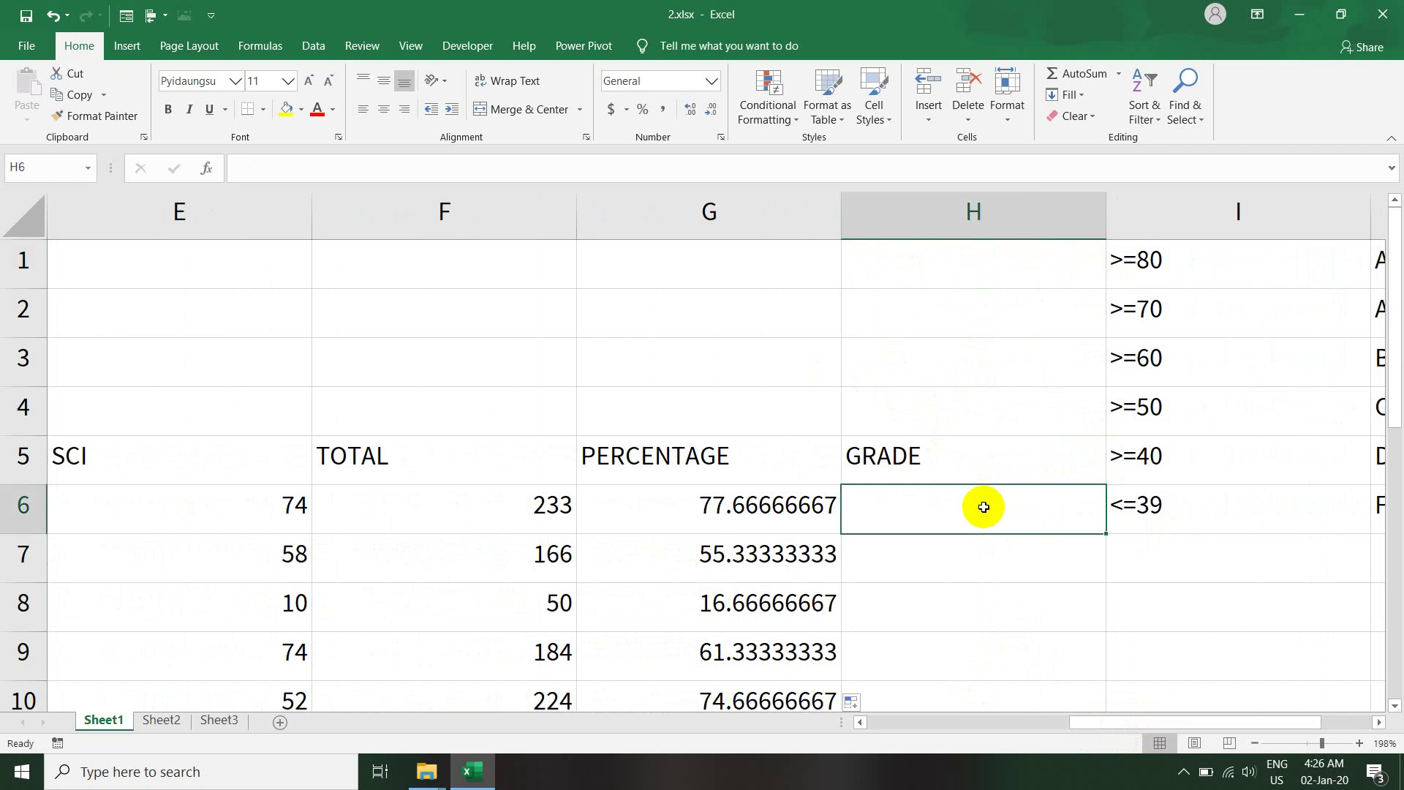
left_click_drag(1144, 723, 925, 727)
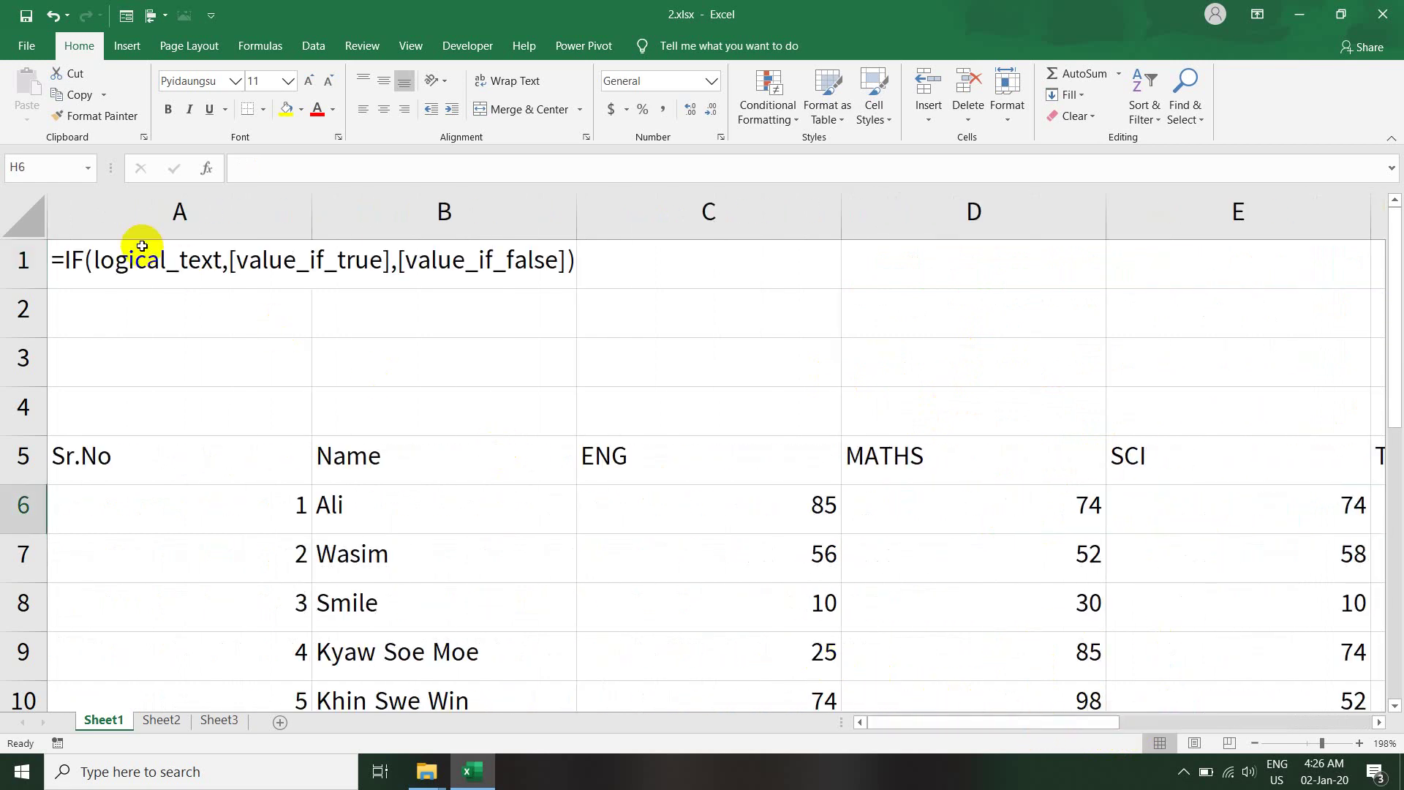
- Enter the label 'nested if' in cell A2 using English keyboard input
left_click(128, 307)
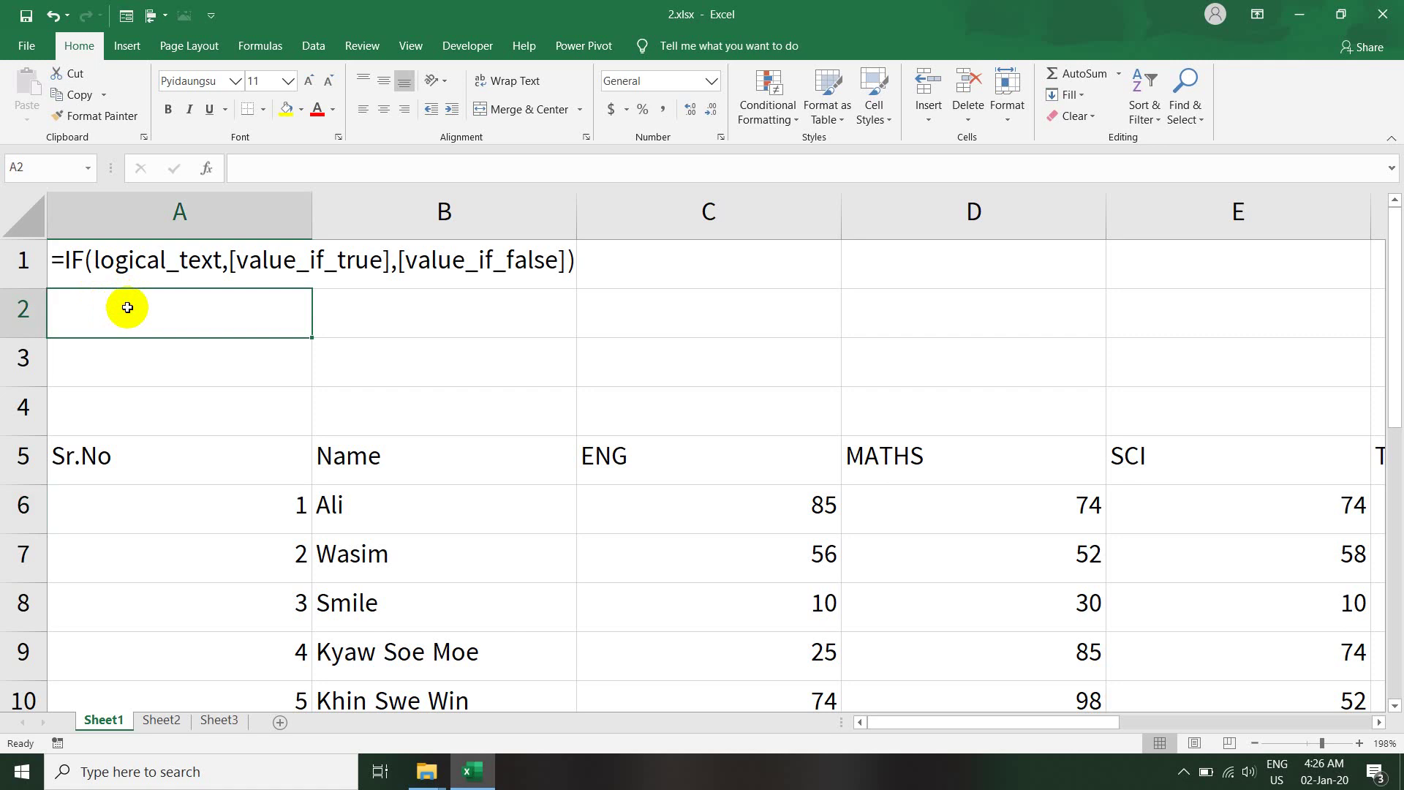
type("ဍ")
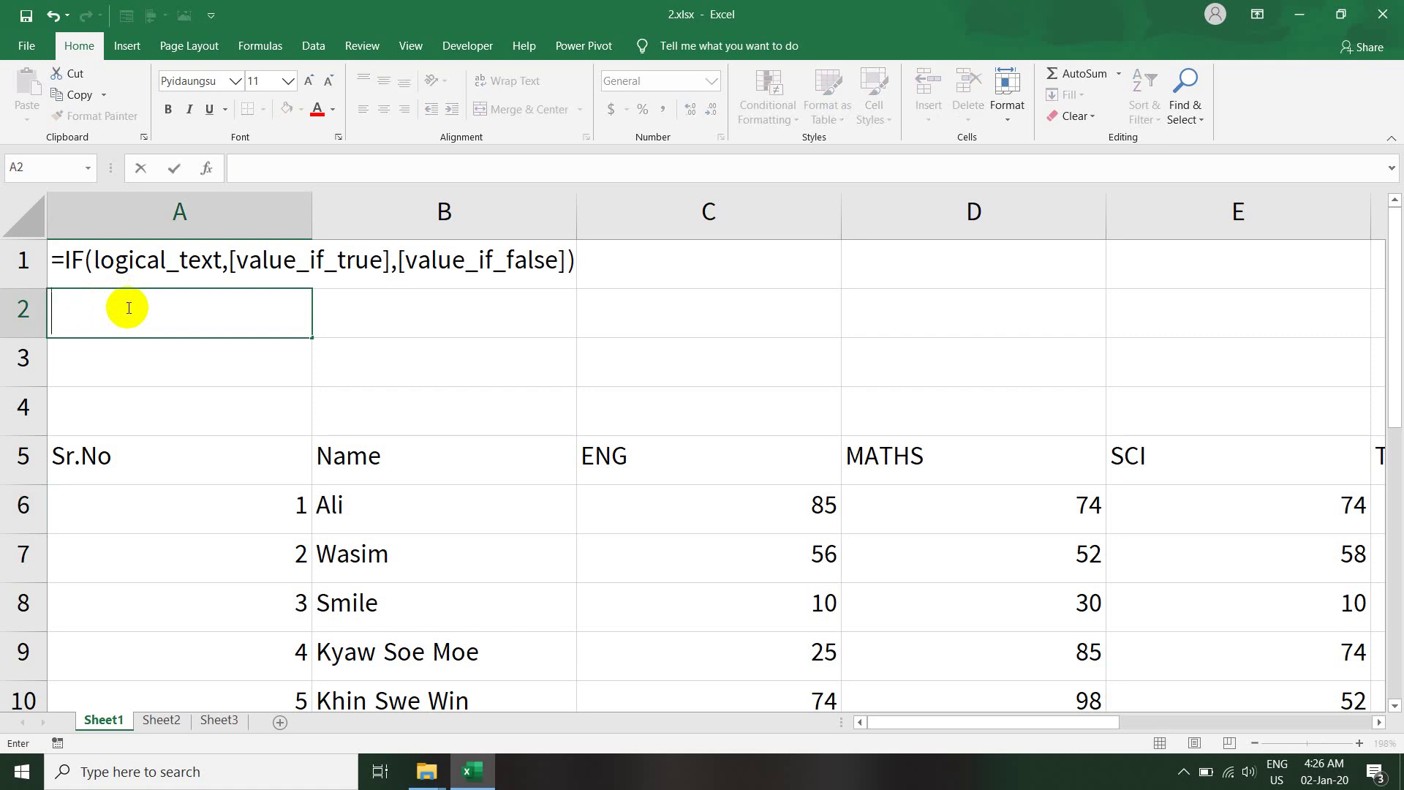
key("ctrl+shift+m")
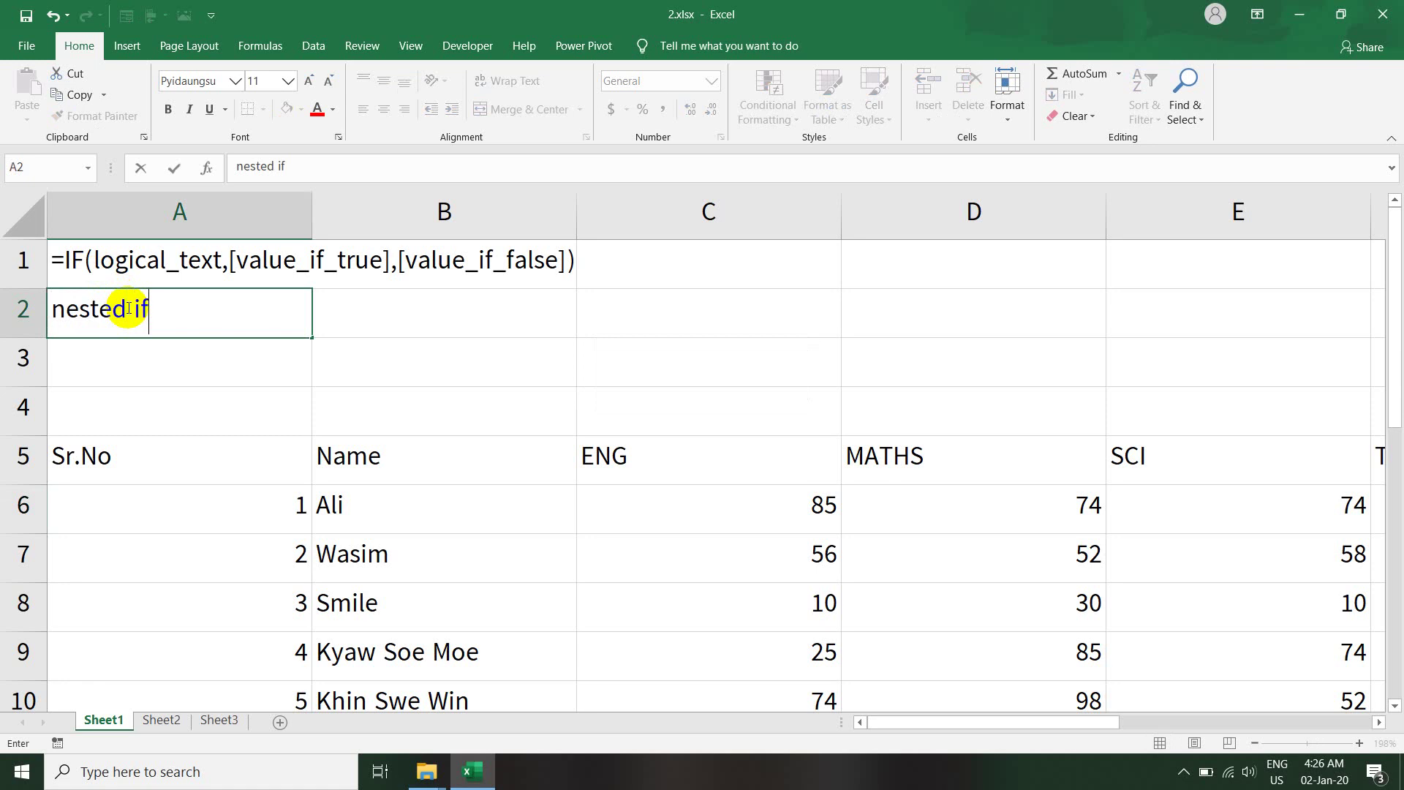
key("Return")
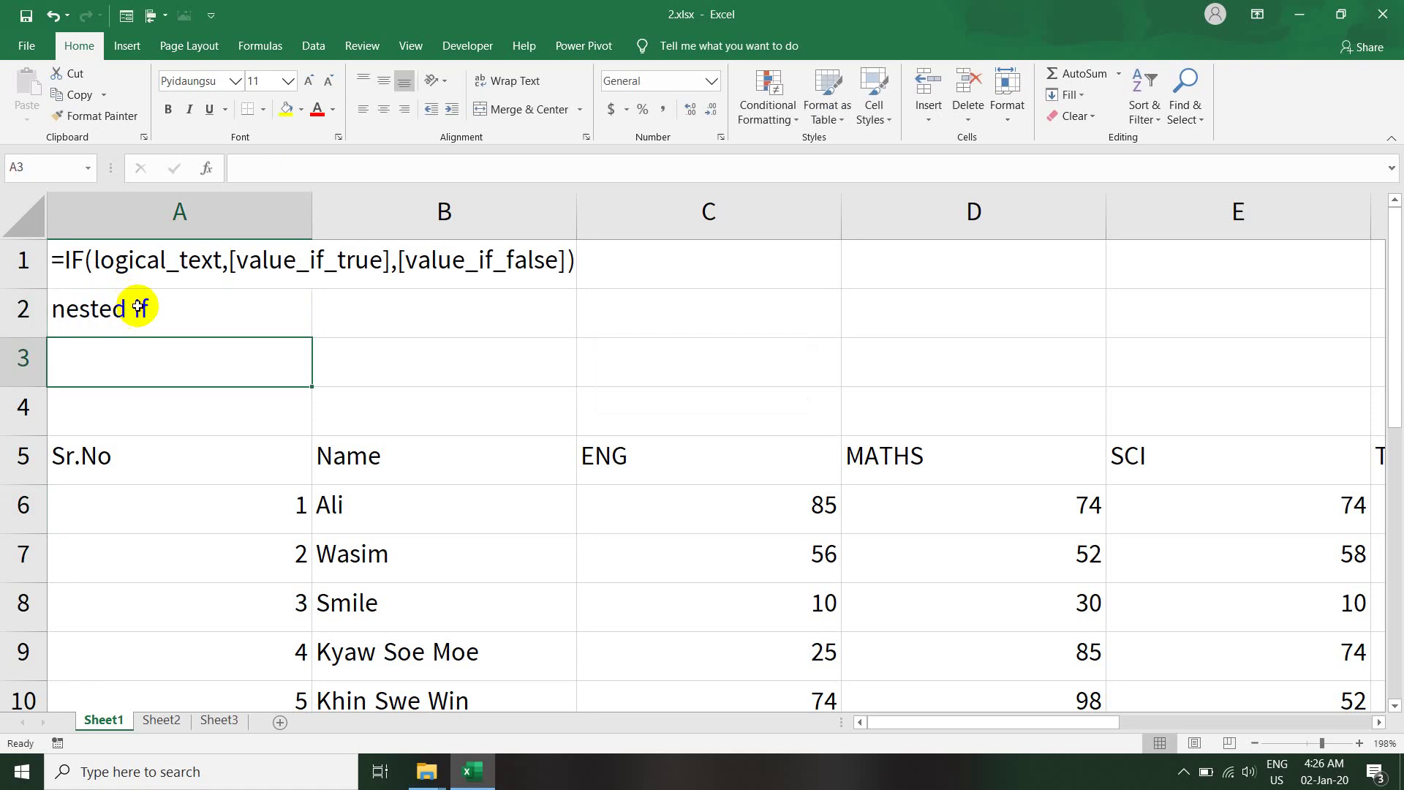
left_click(140, 307)
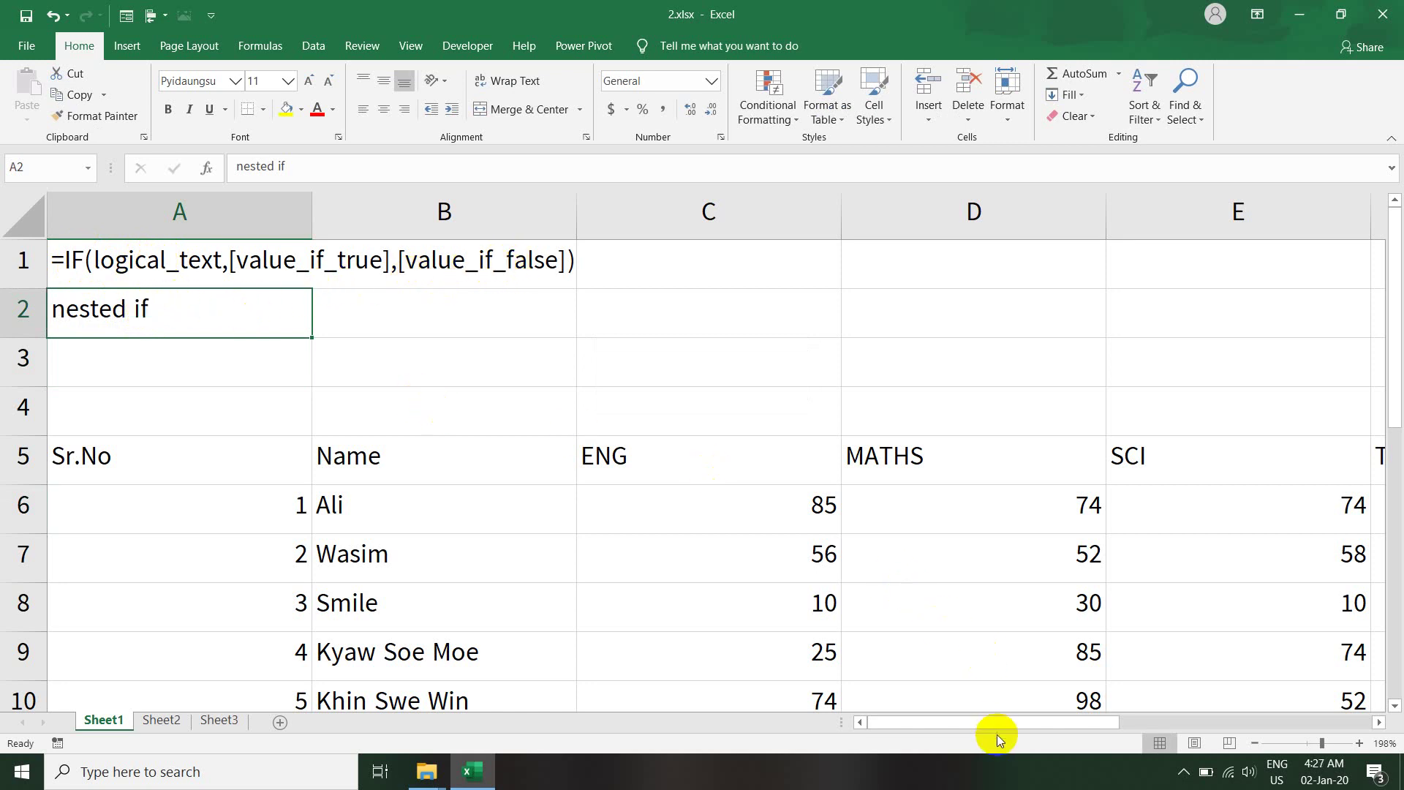
- Scroll over to the GRADE column and check G6's percentage formula beside H6
left_click_drag(995, 724, 1184, 721)
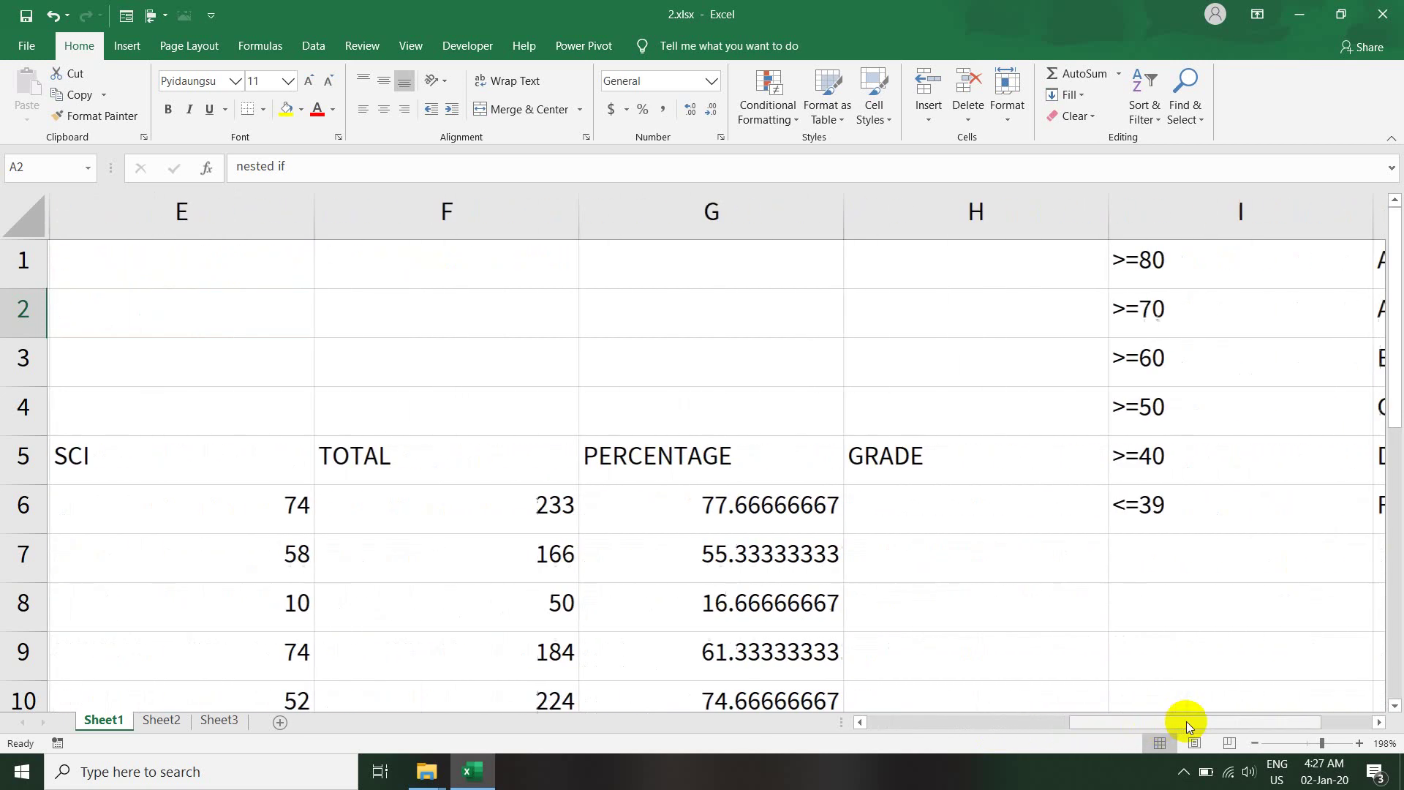
left_click(935, 515)
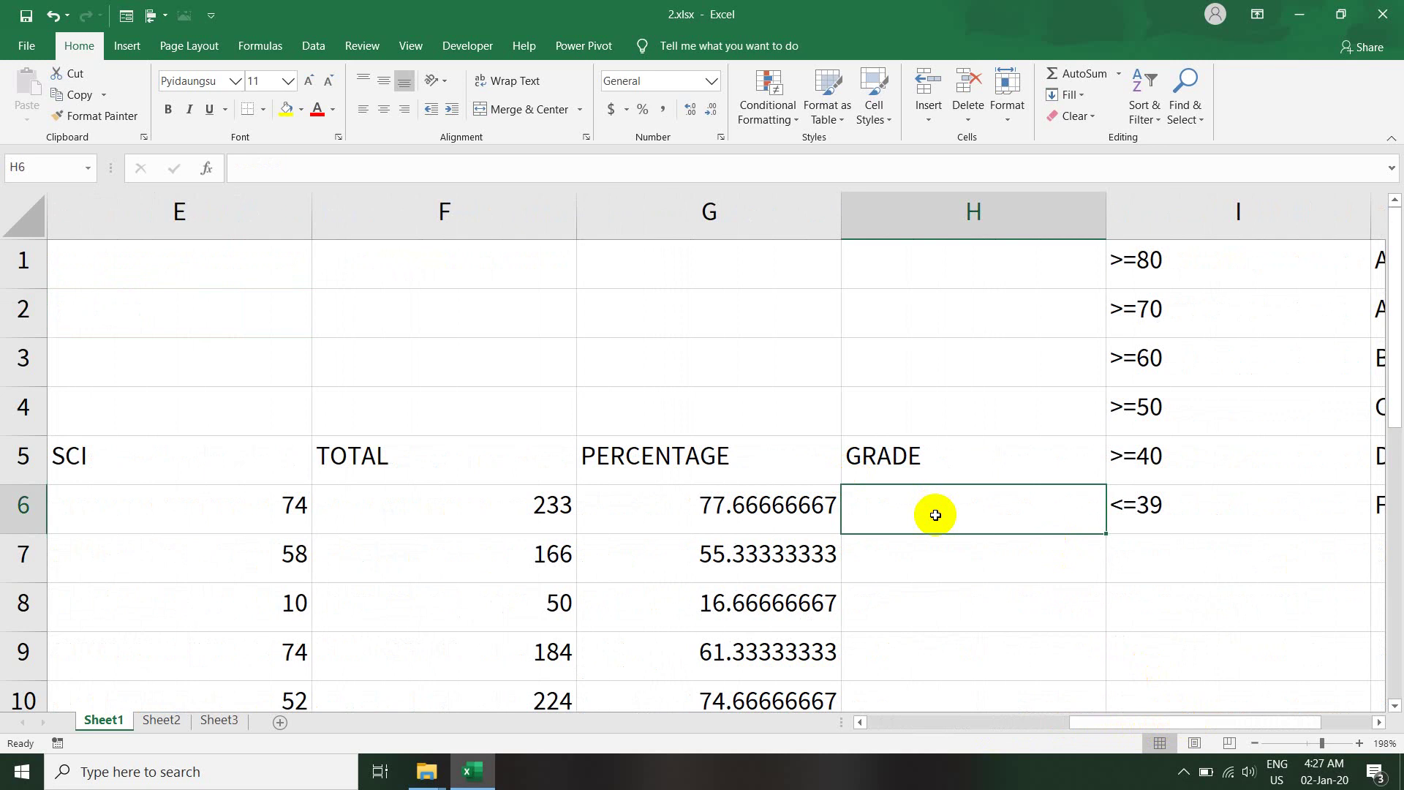
left_click(820, 506)
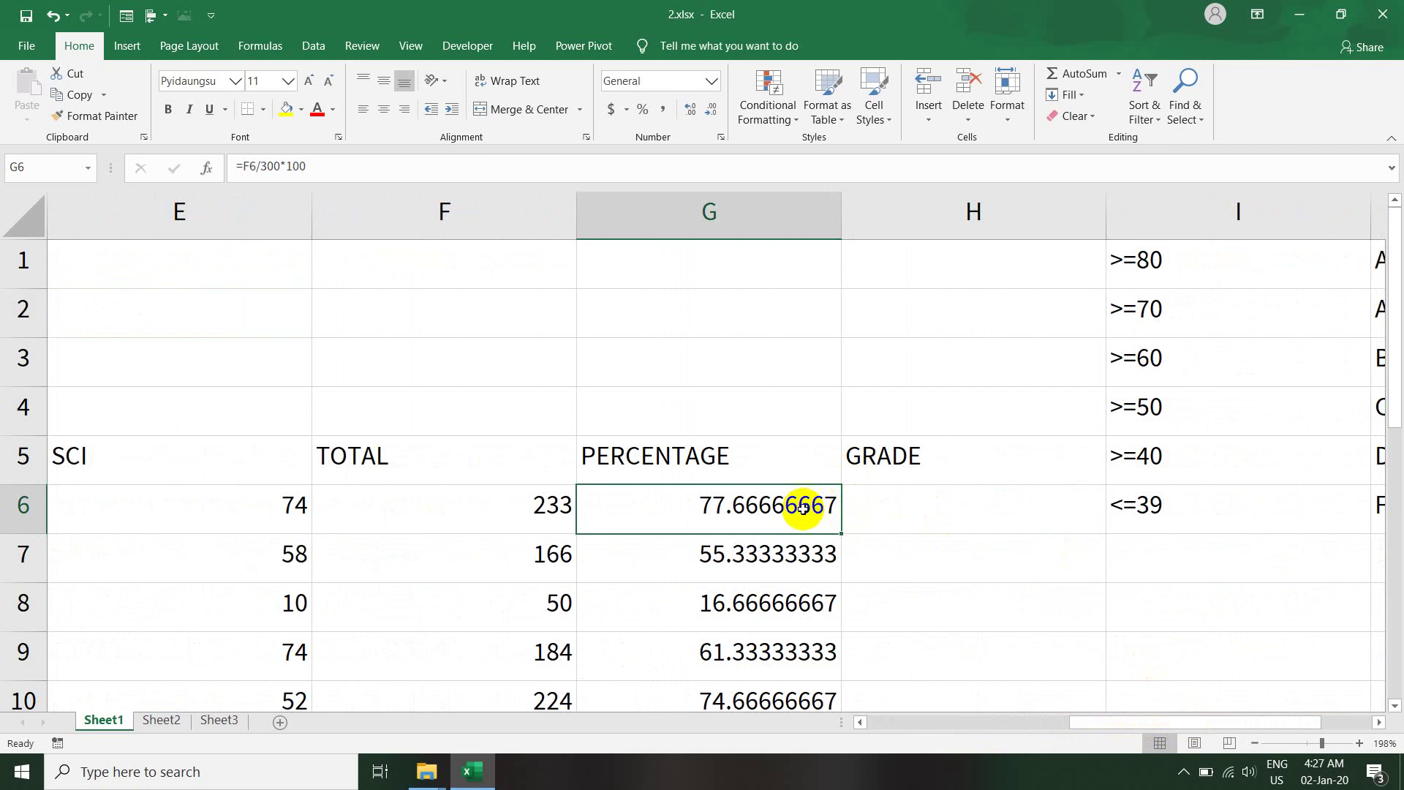
left_click(984, 512)
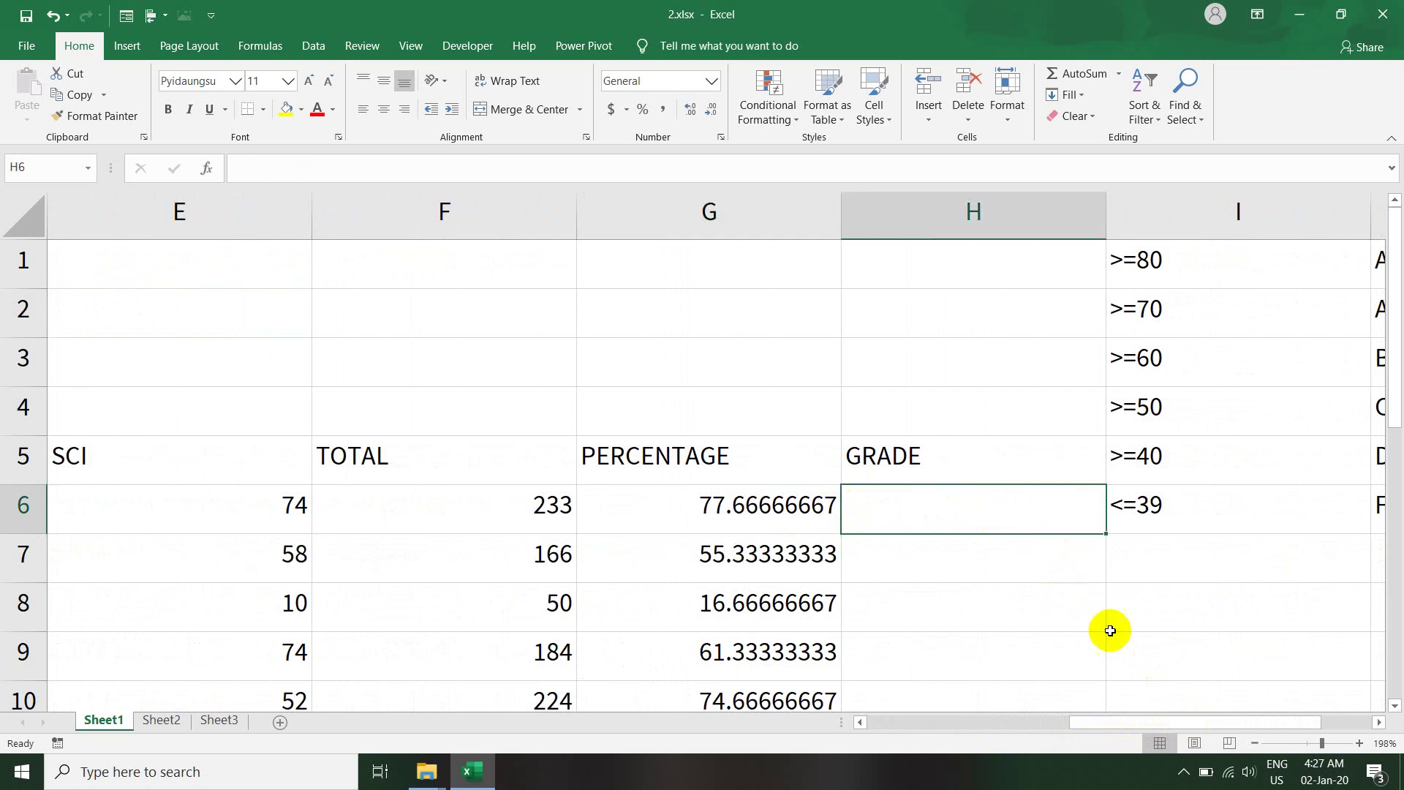
left_click_drag(1156, 723, 1206, 717)
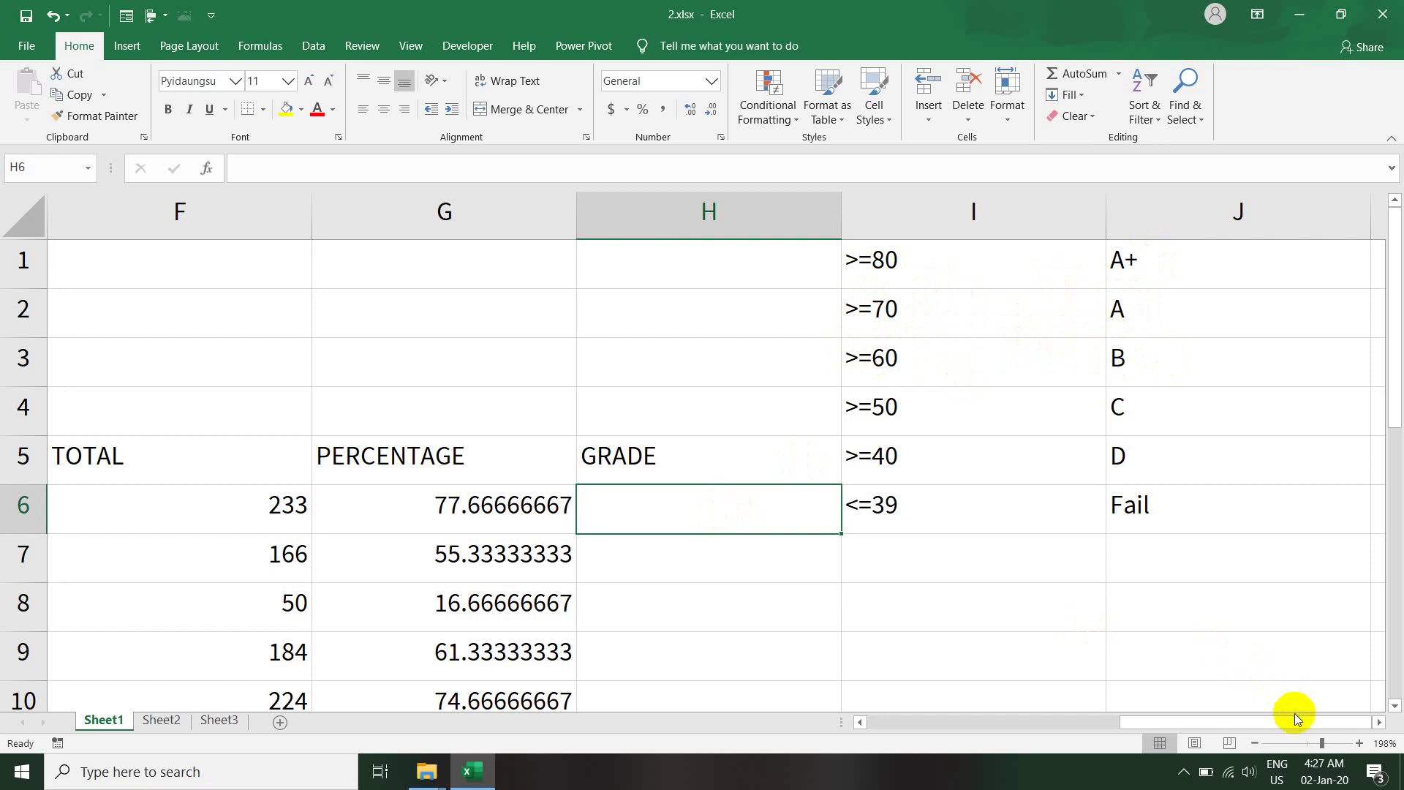
- Zoom to 275%, scroll up to row 1, and start typing =i in H6
left_click_drag(1321, 743, 1328, 745)
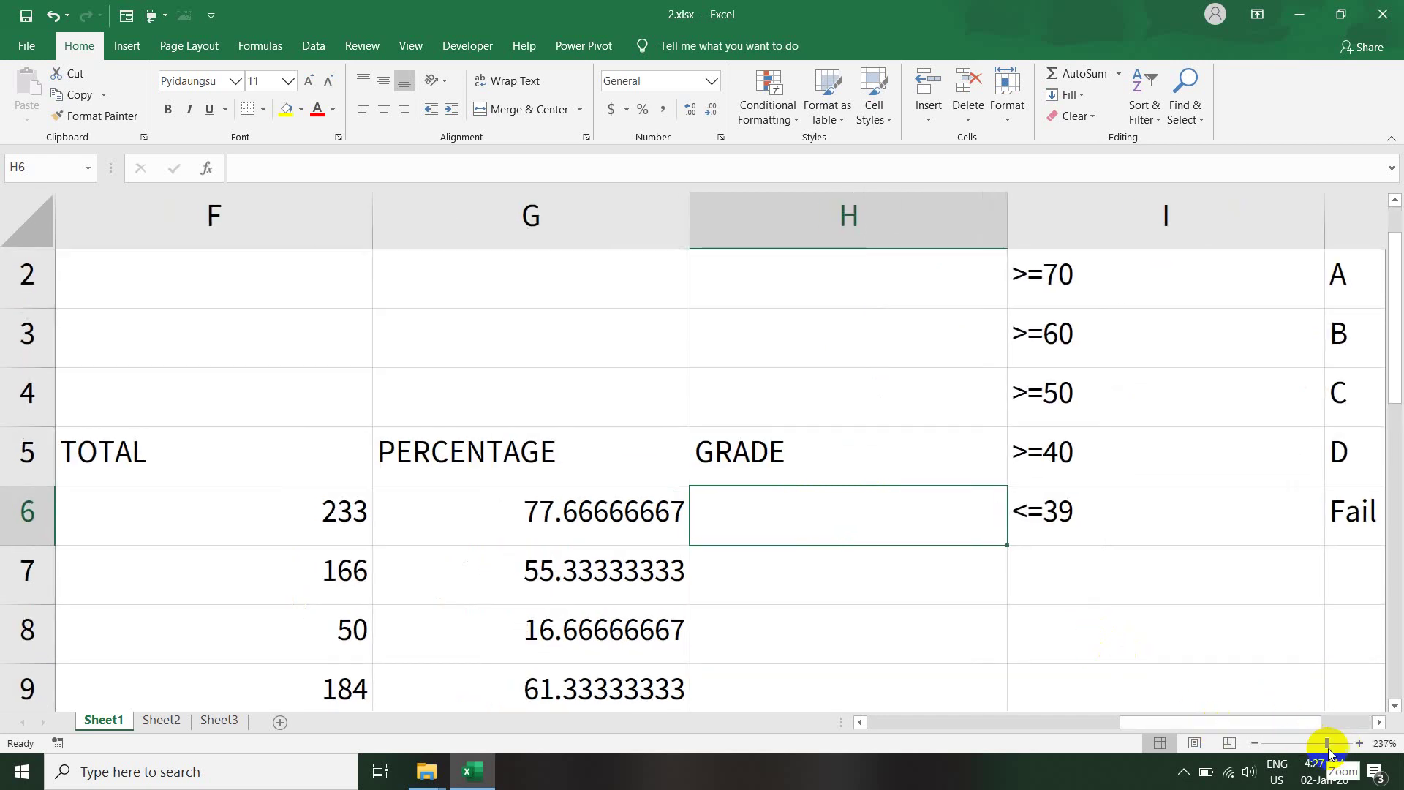
left_click_drag(1330, 745, 1331, 744)
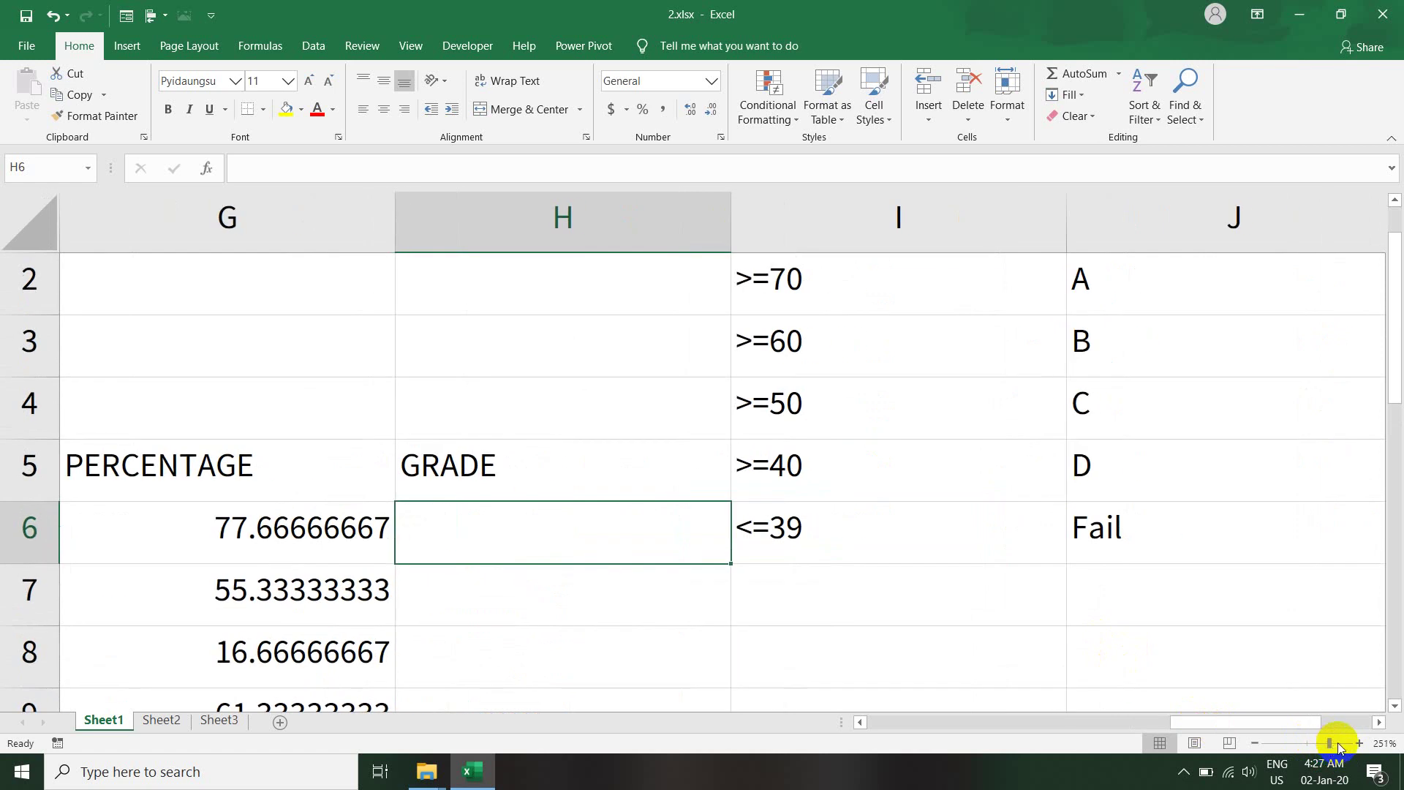
left_click(1334, 743)
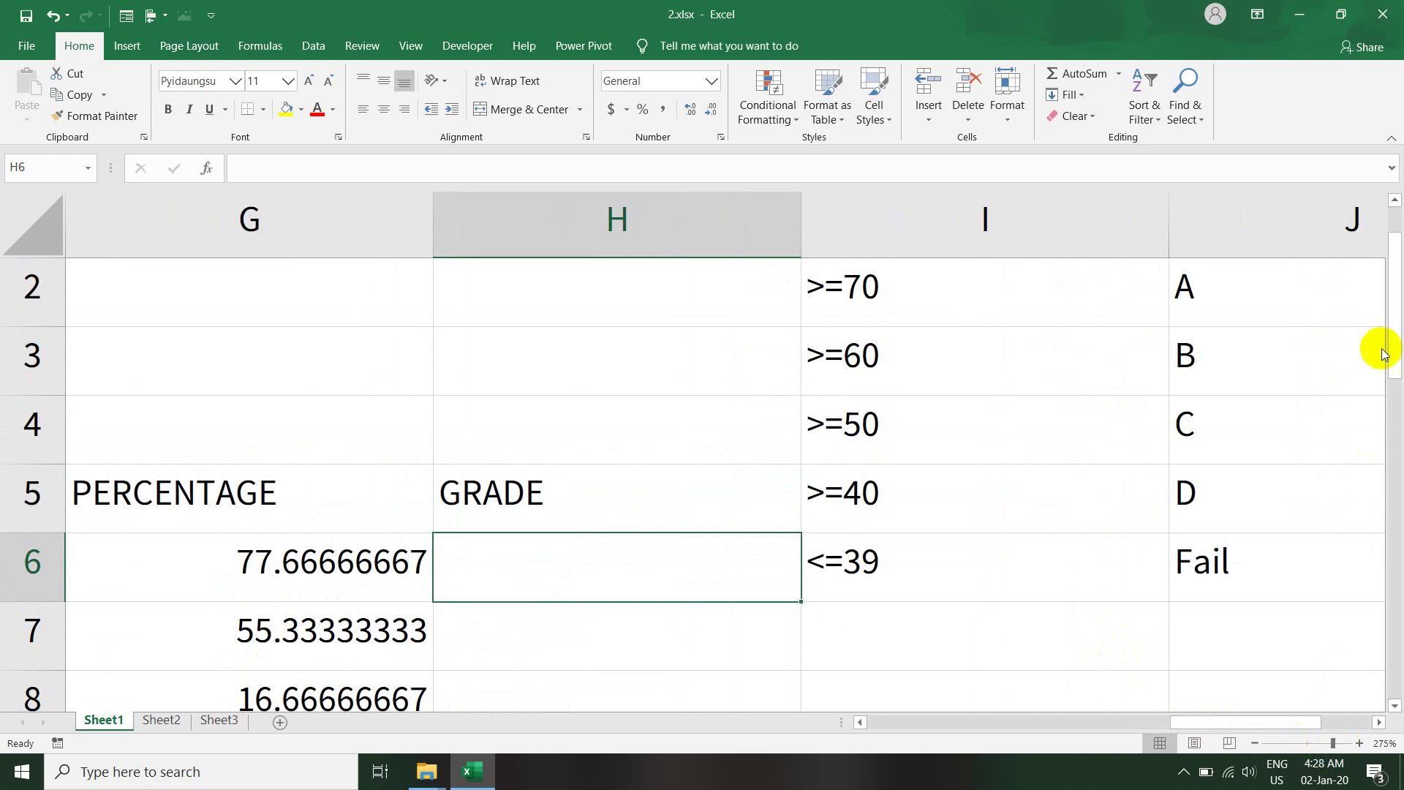
left_click_drag(1393, 327, 1398, 303)
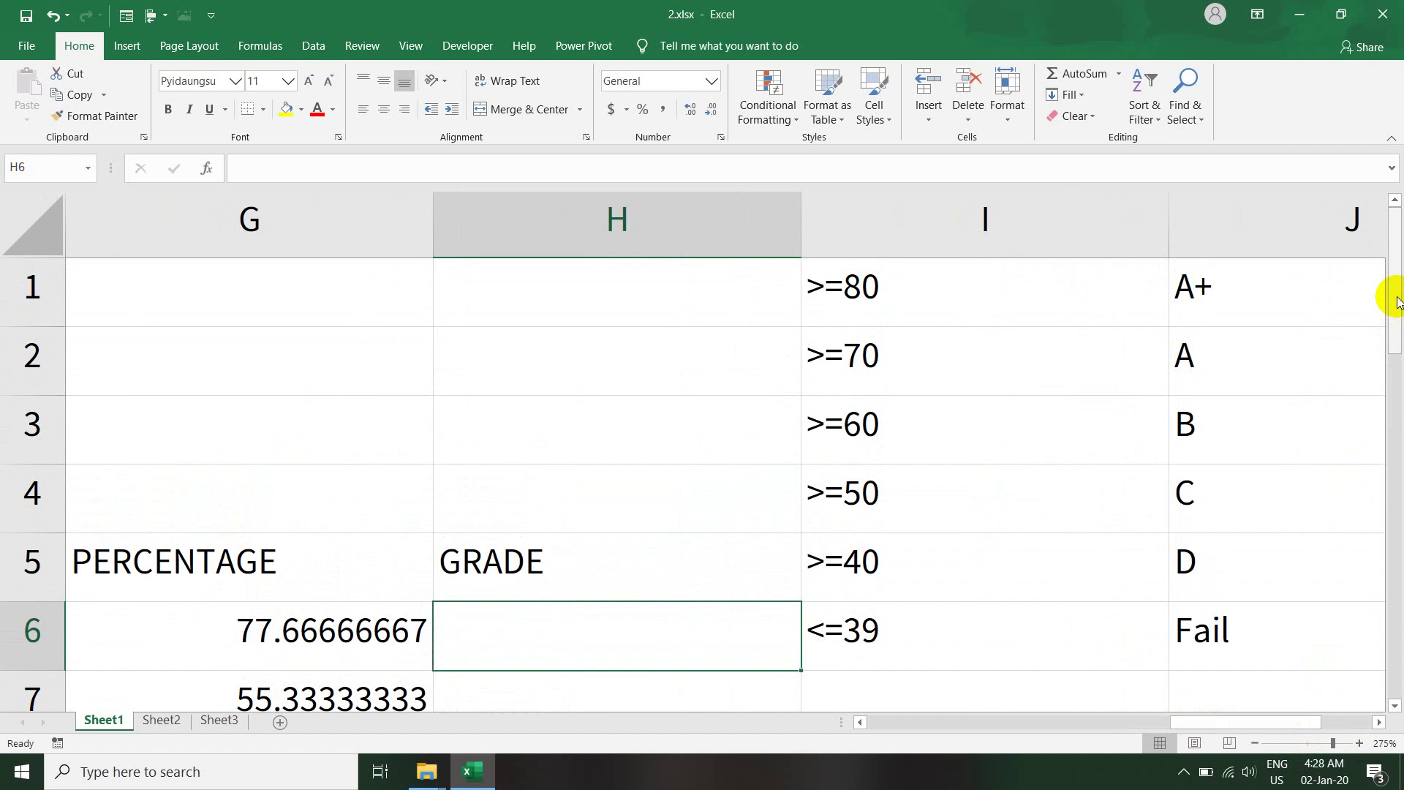
type("=")
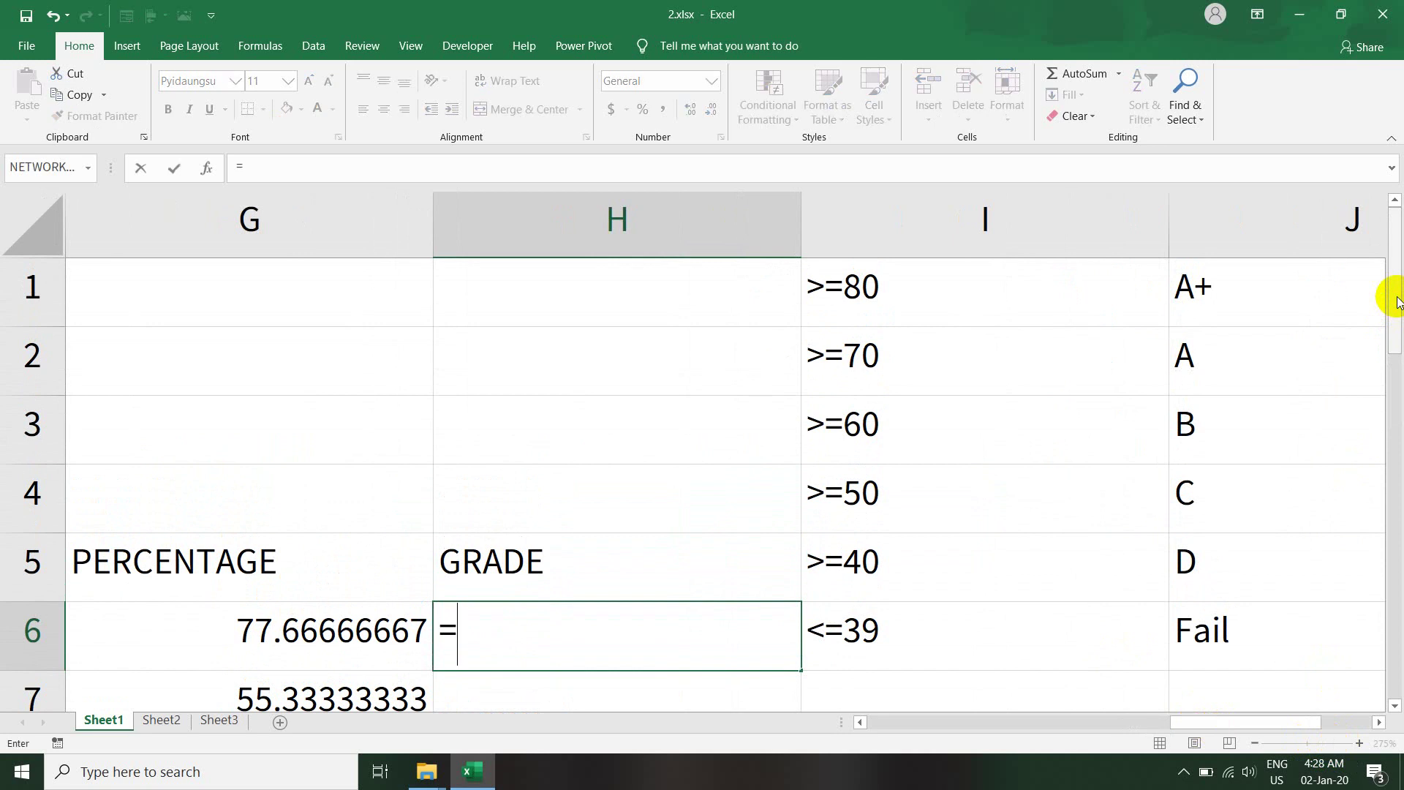
type("i")
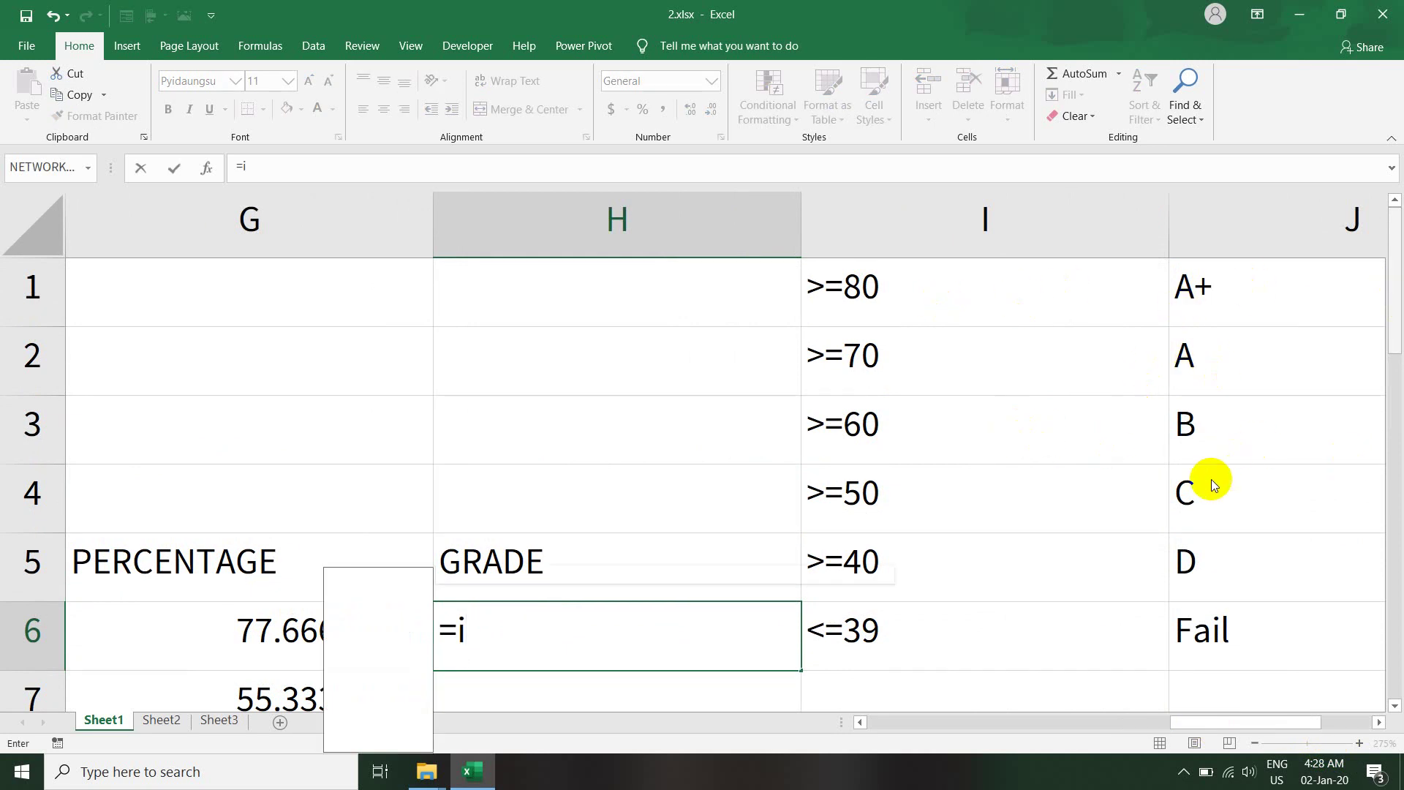
- Restart H6's formula as =IF( after the partial entry produced #NAME?
key("Tab")
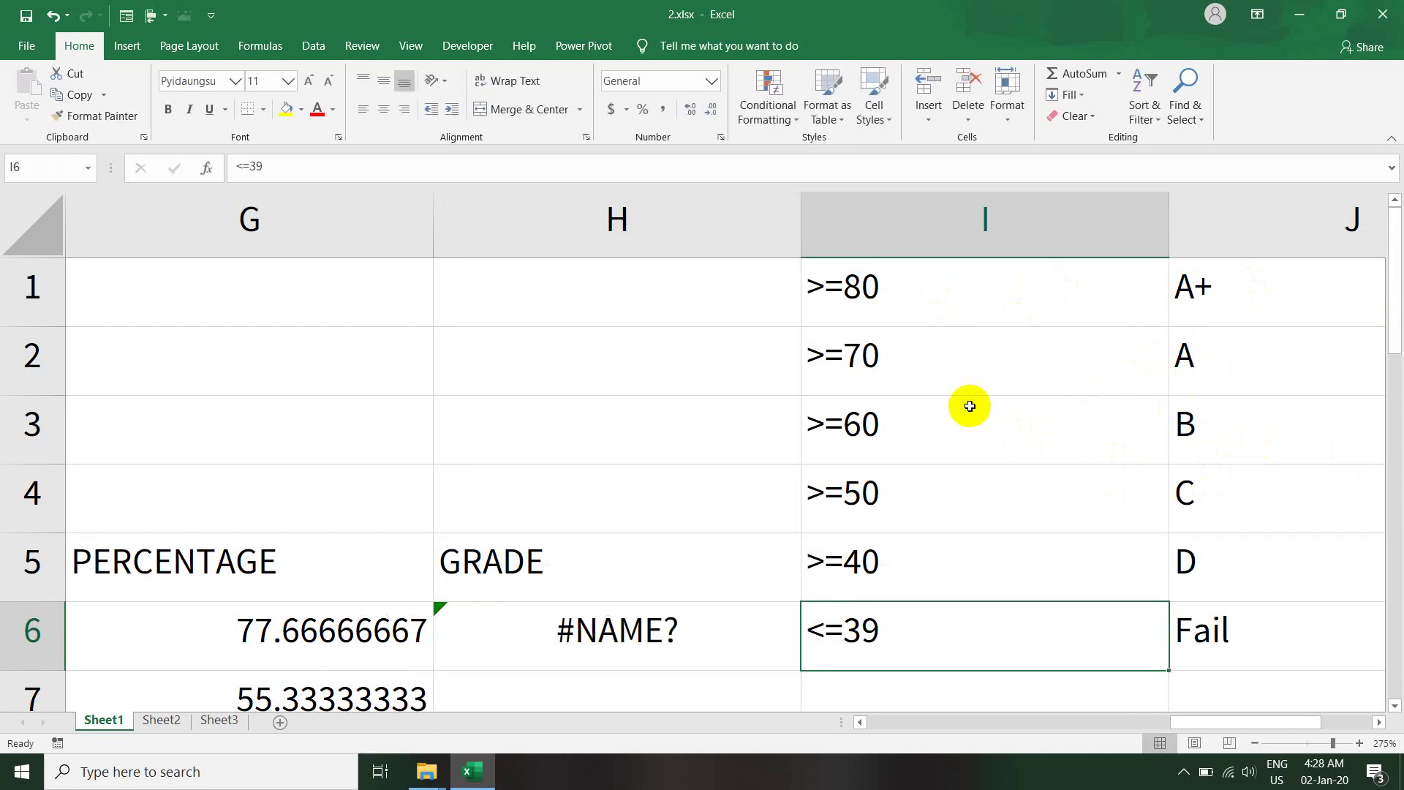
left_click(648, 623)
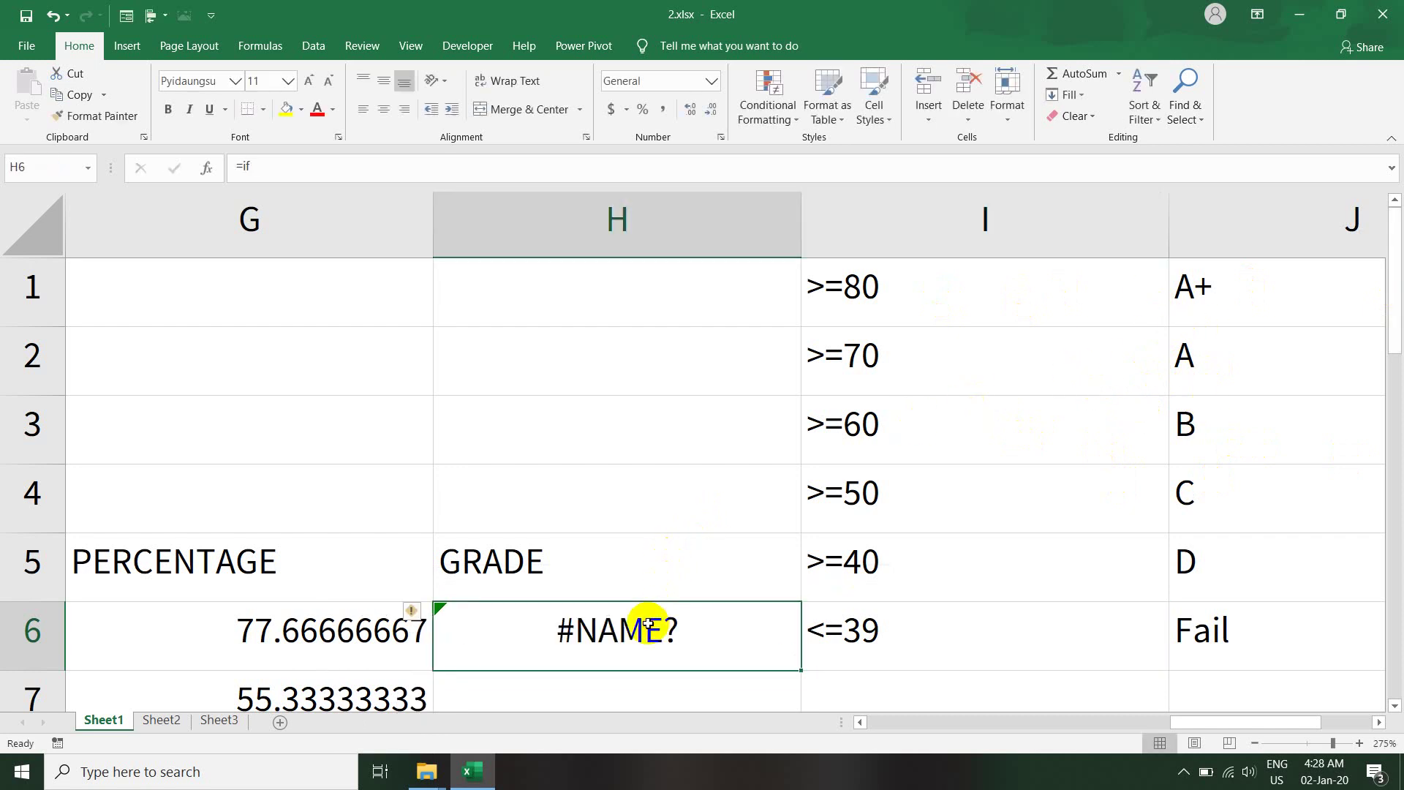
type("=if")
key("Tab")
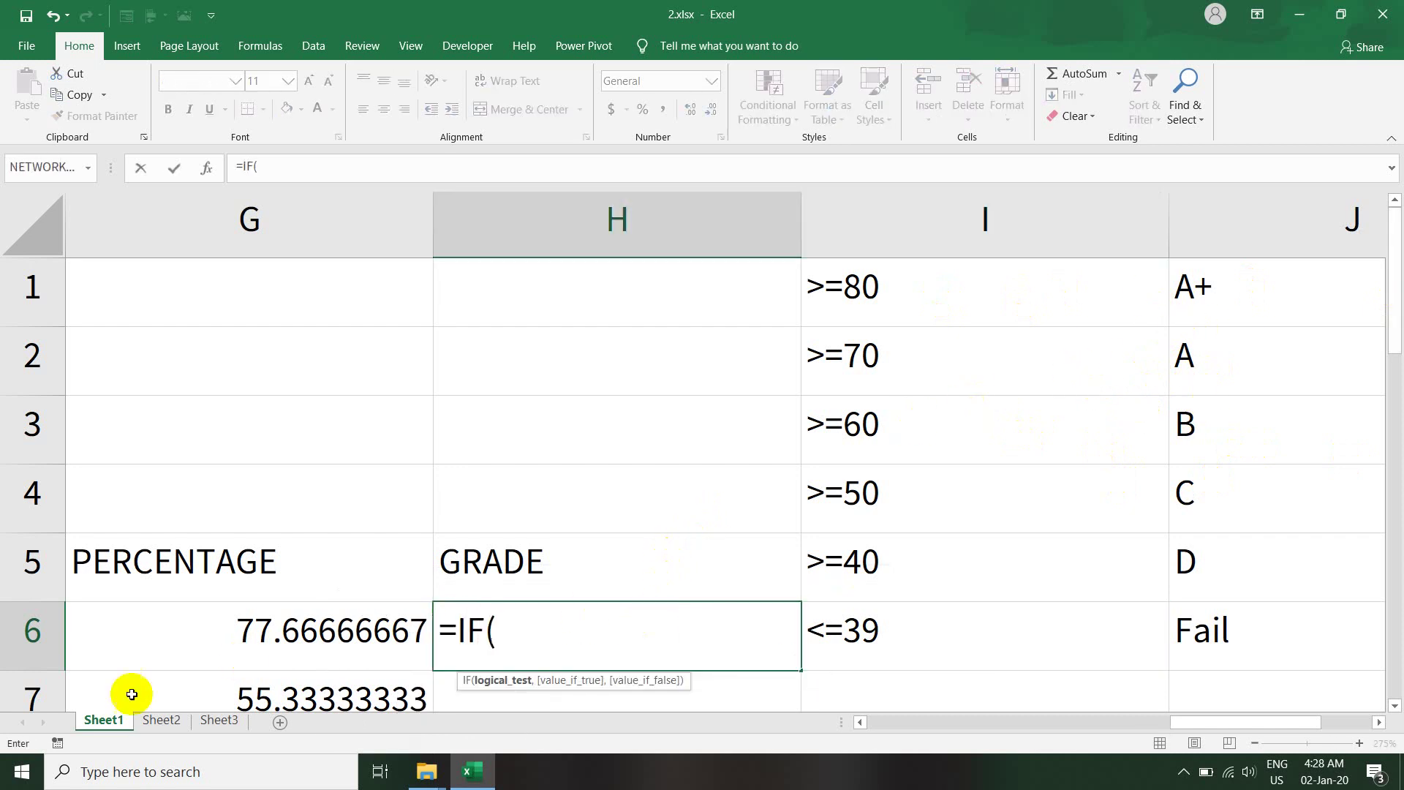
- Enter H6's first tiers: G6>=80 gives "A+", >=70 gives "A", >=60 gives "B", then another IF
left_click(230, 633)
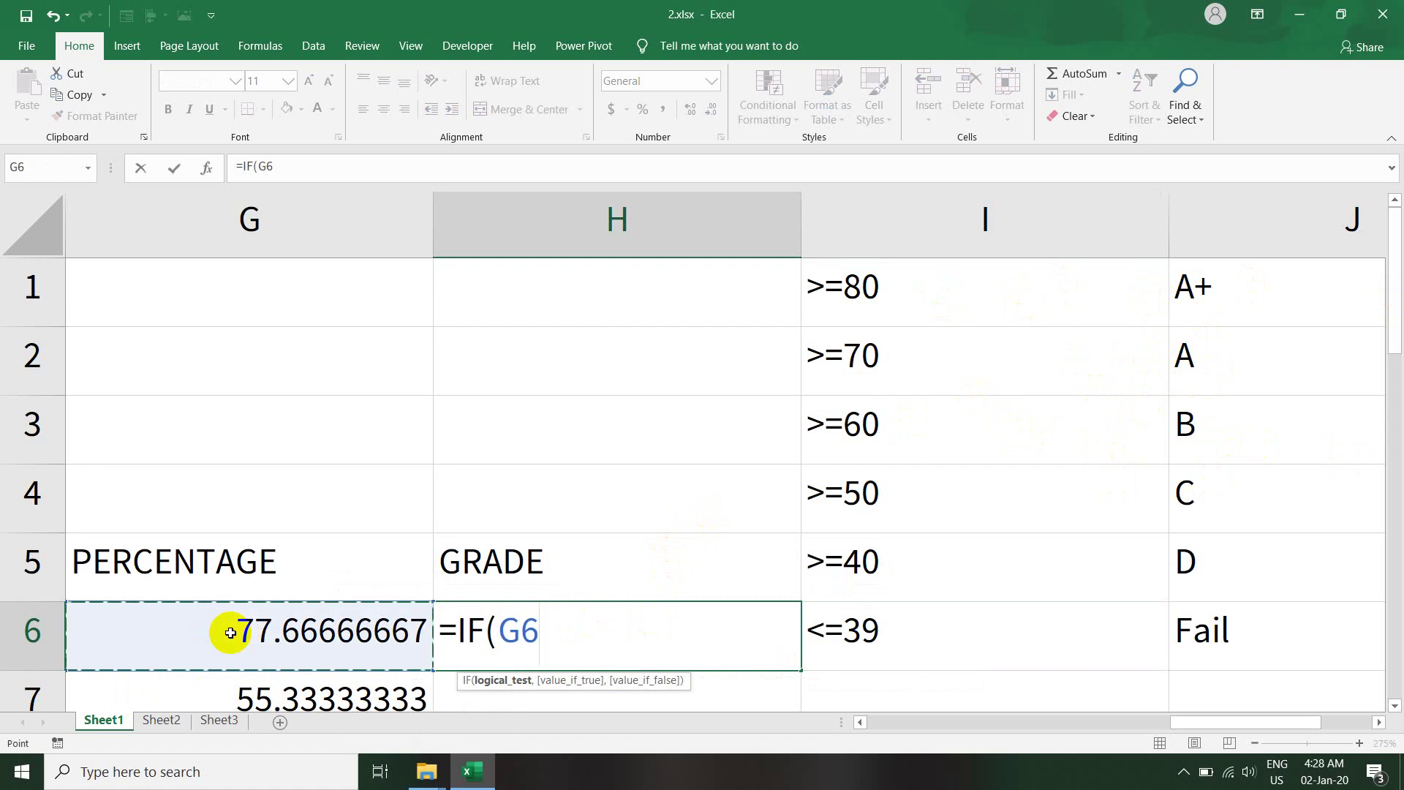
type(">=")
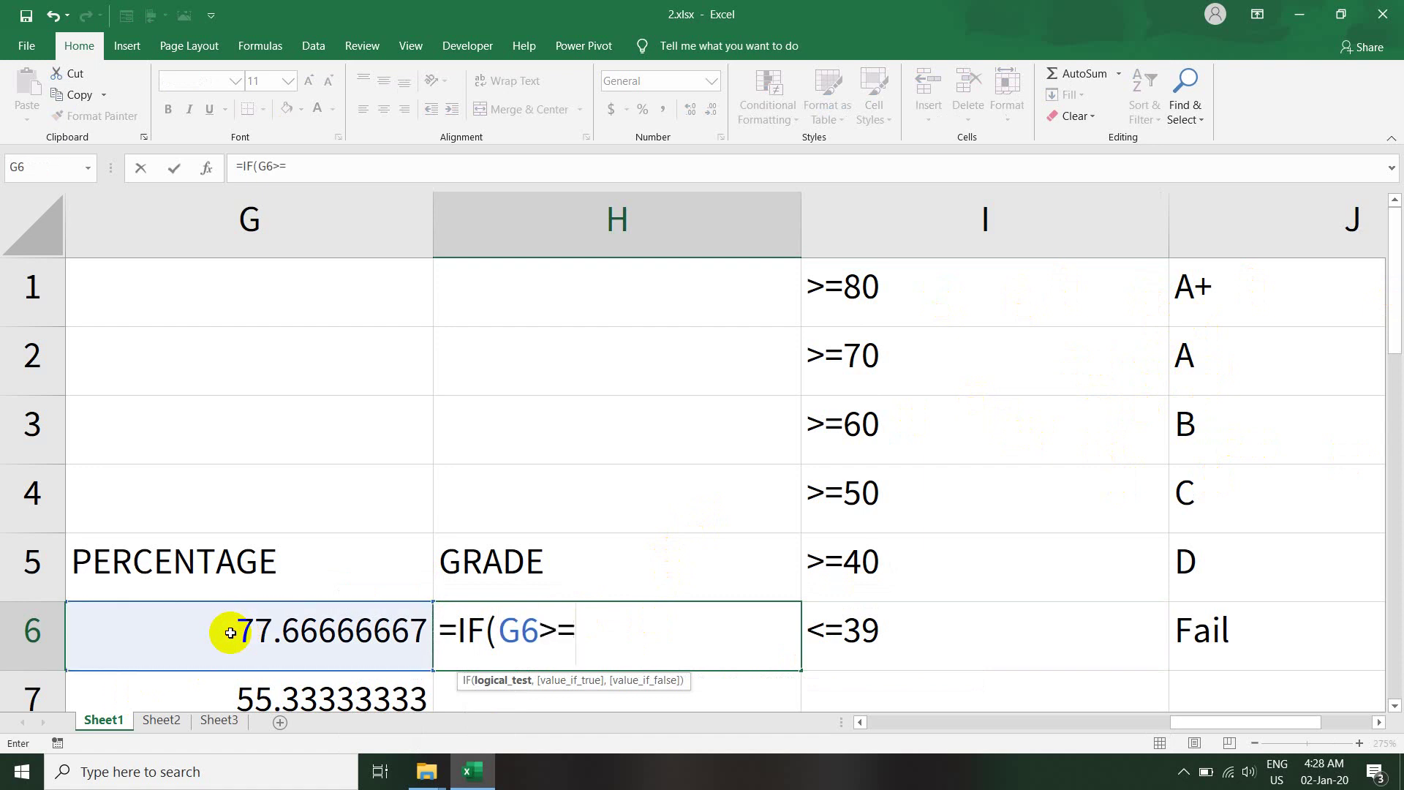
type("80,")
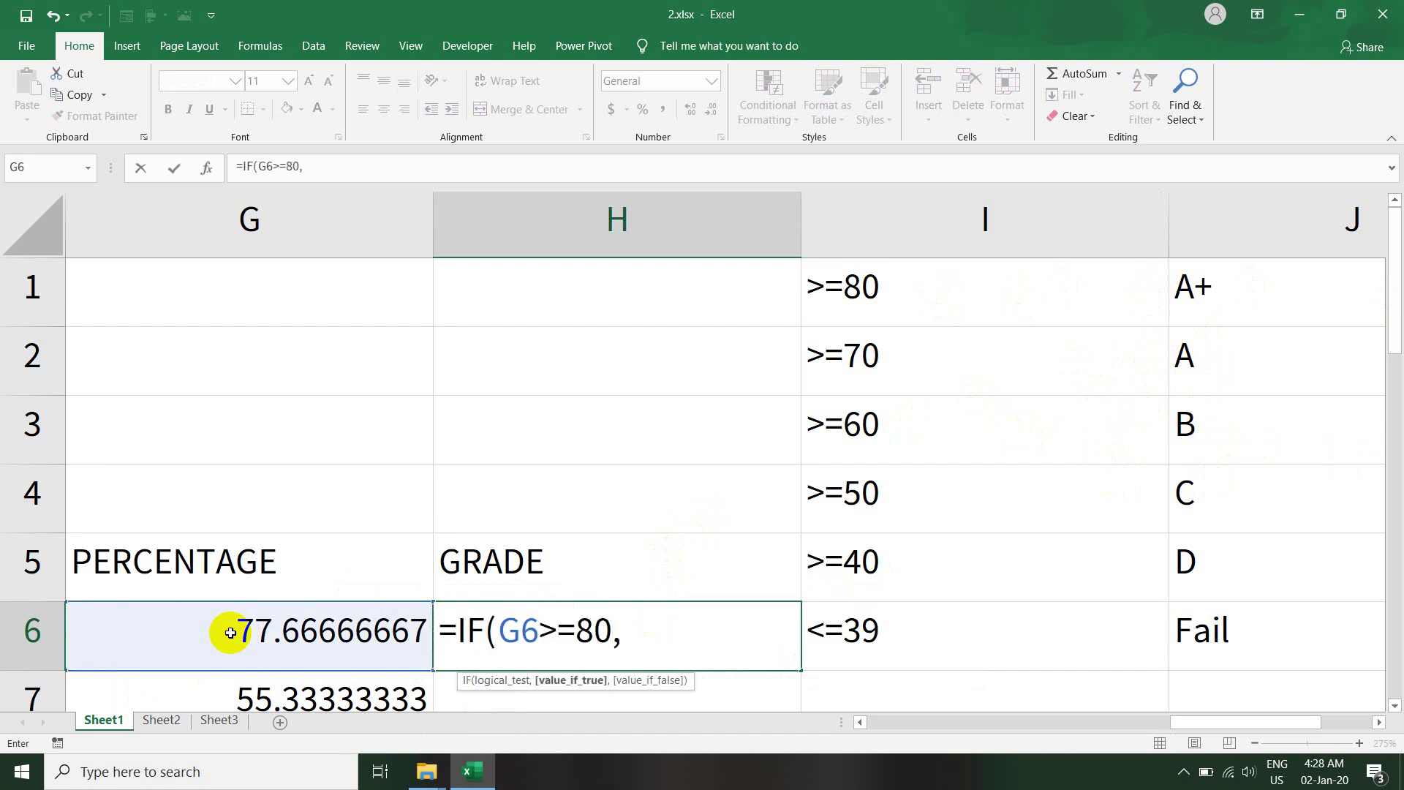
type("\"A")
type("+\",")
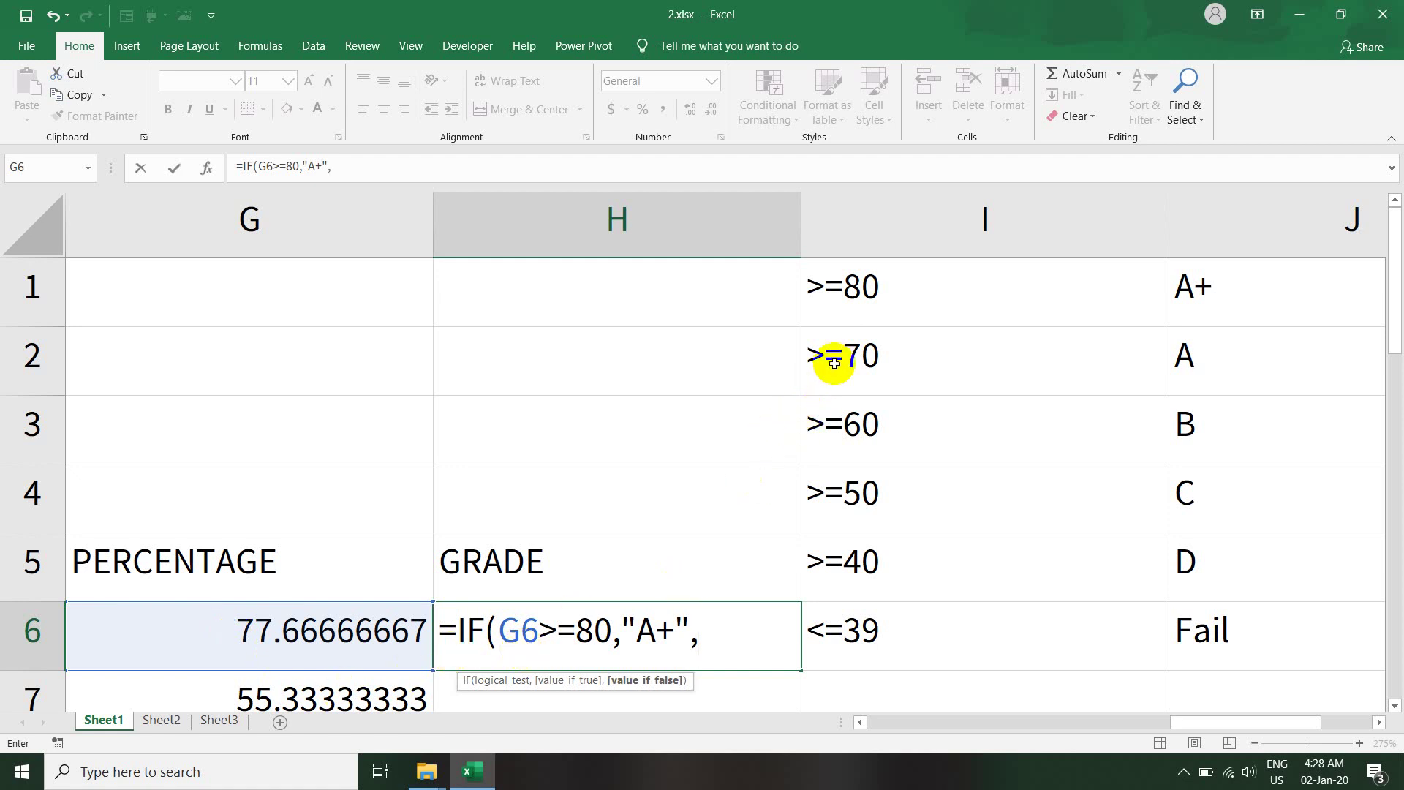
type("if")
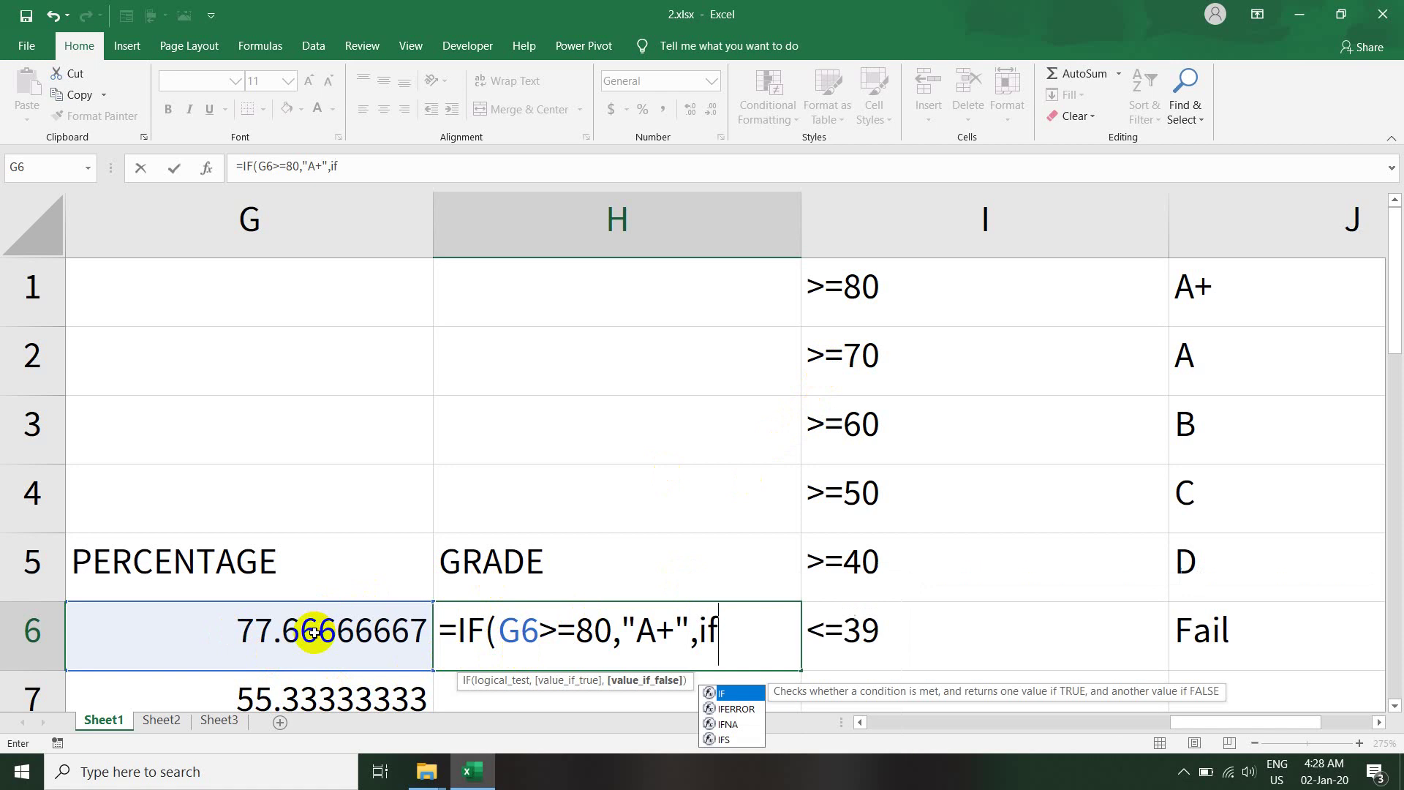
key("Tab")
left_click(233, 641)
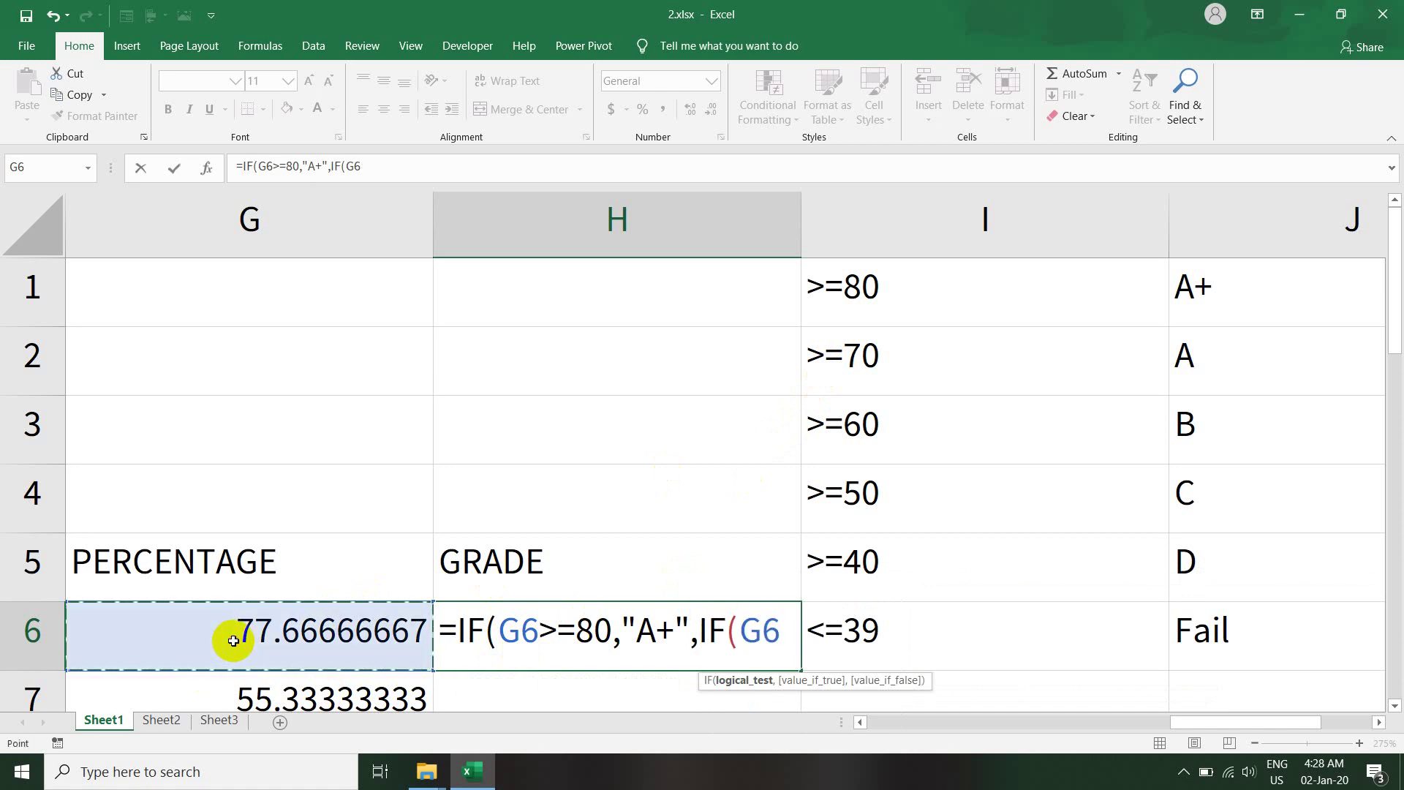
type(">=")
type("7")
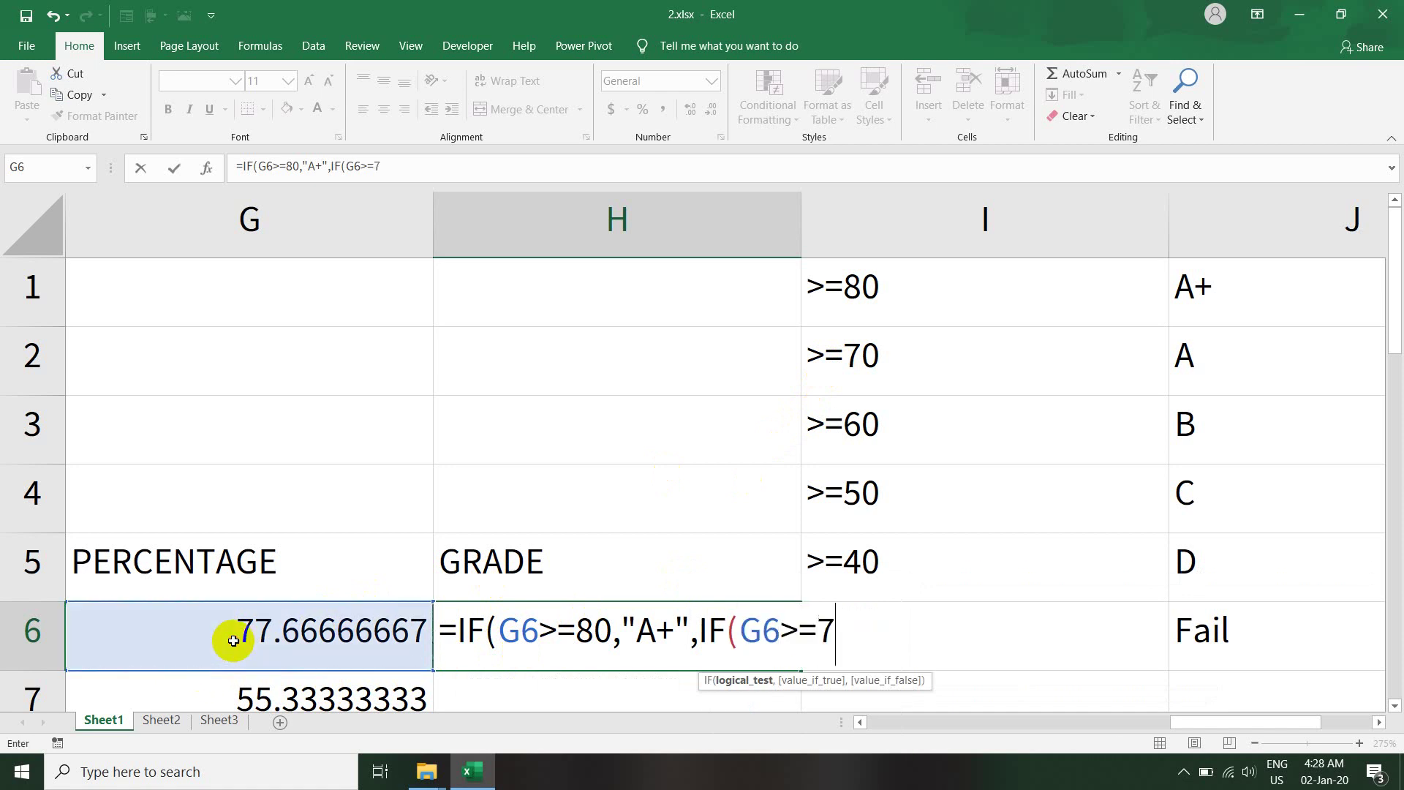
type("0,\"")
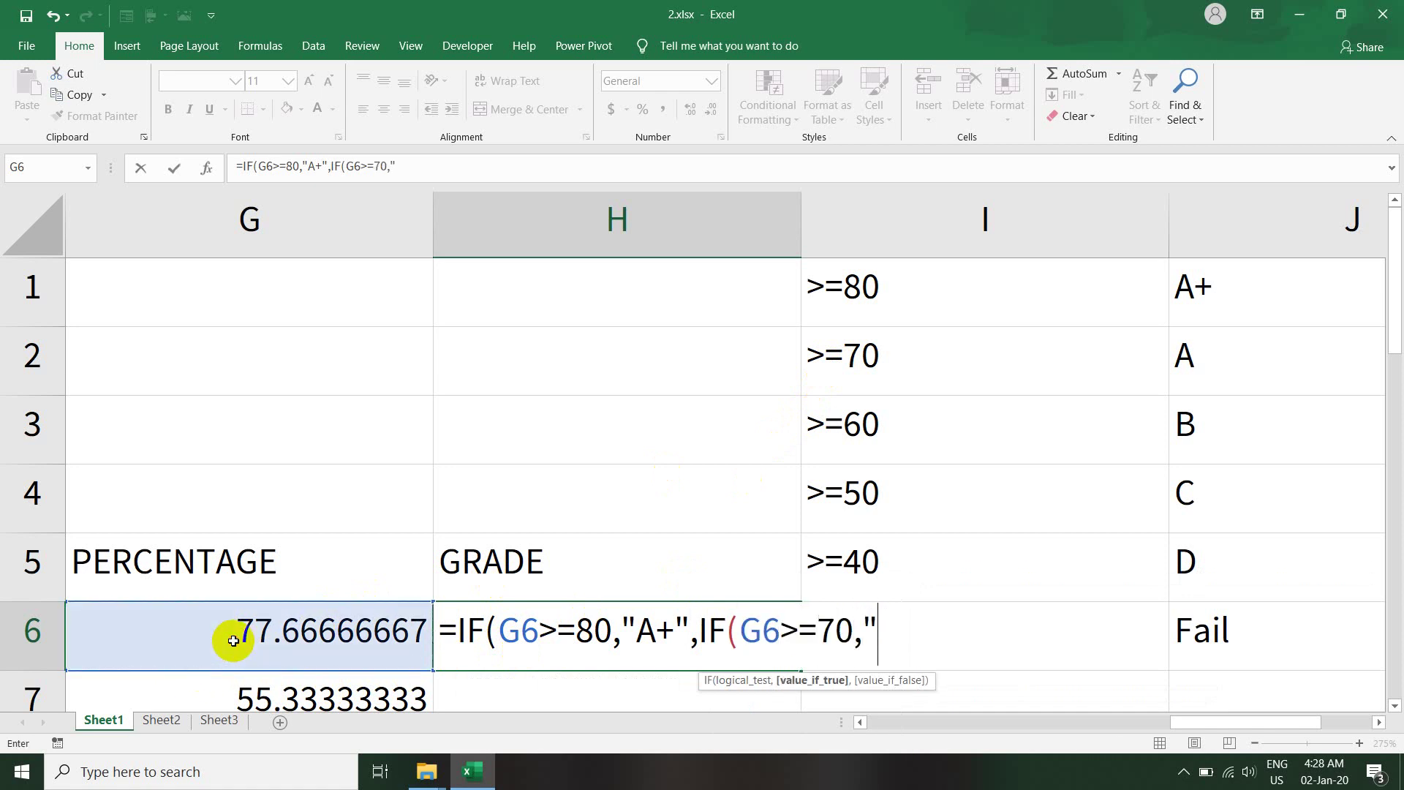
type("A\",i")
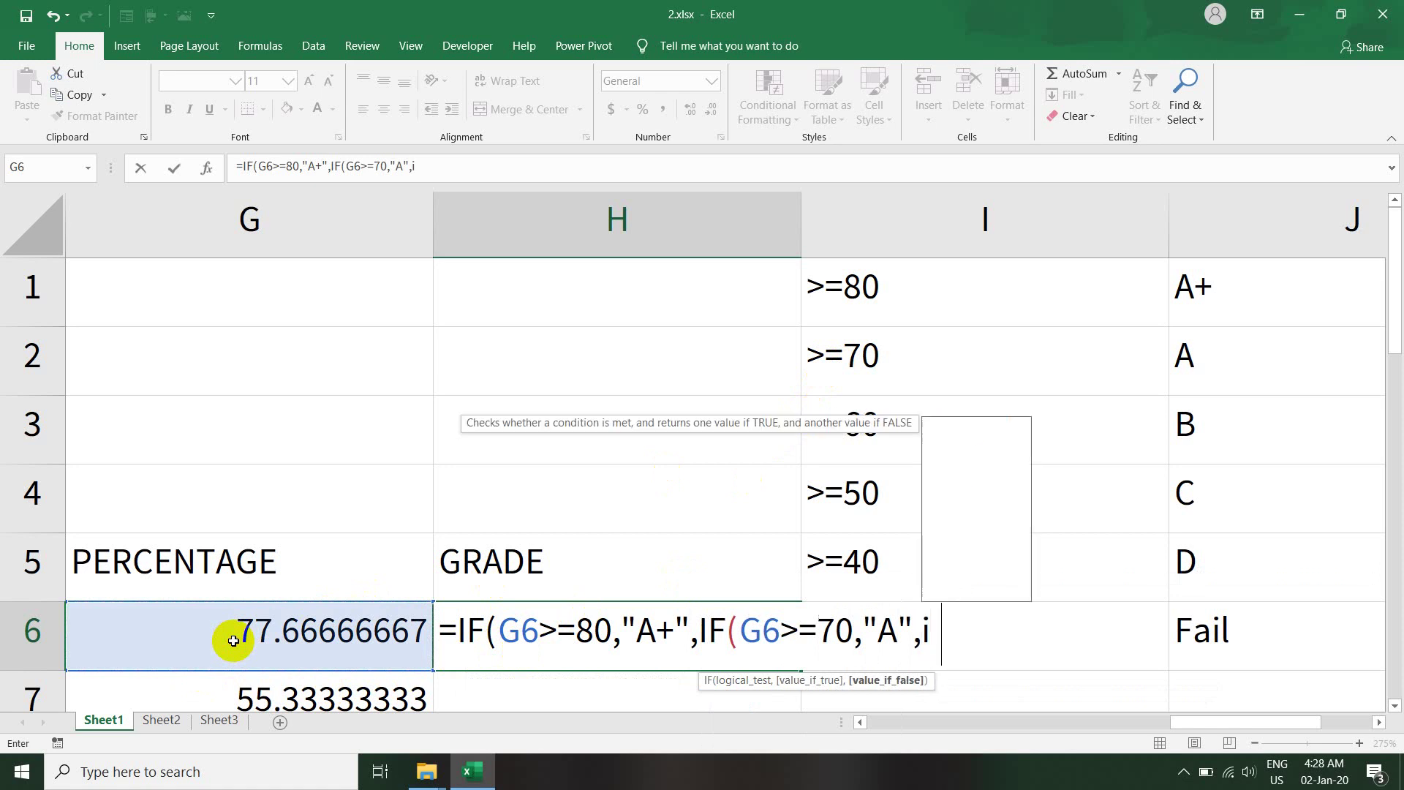
key("Tab")
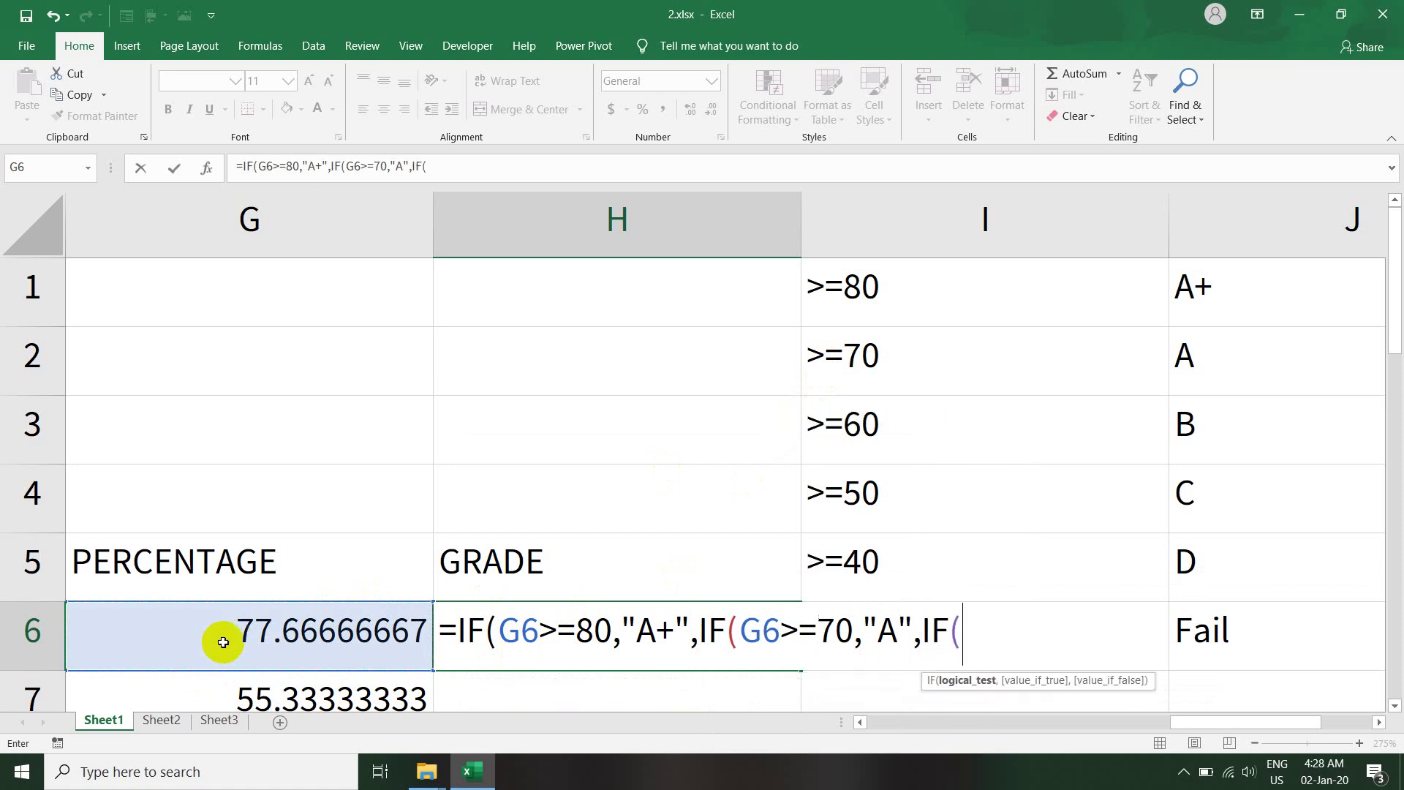
left_click(223, 640)
type(">=")
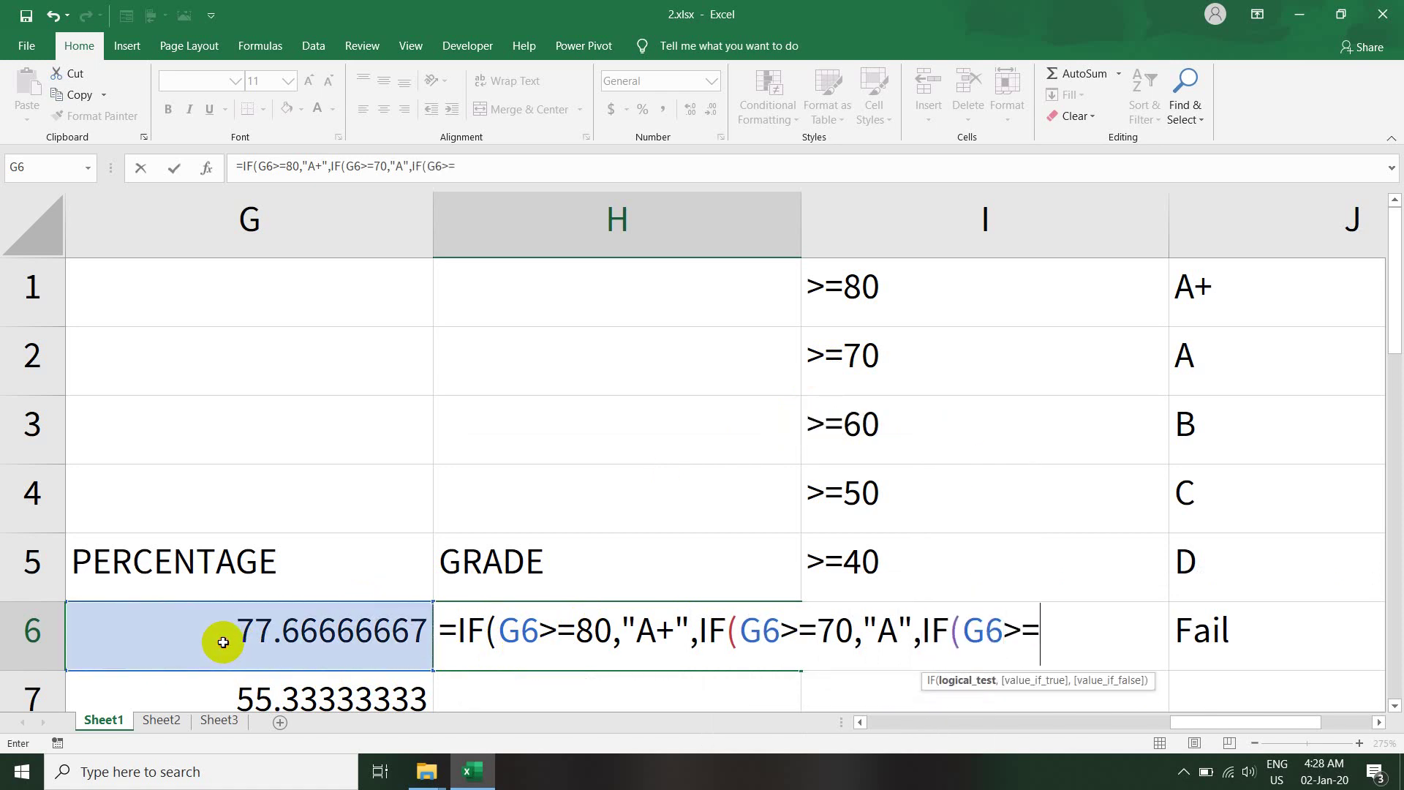
type("60,")
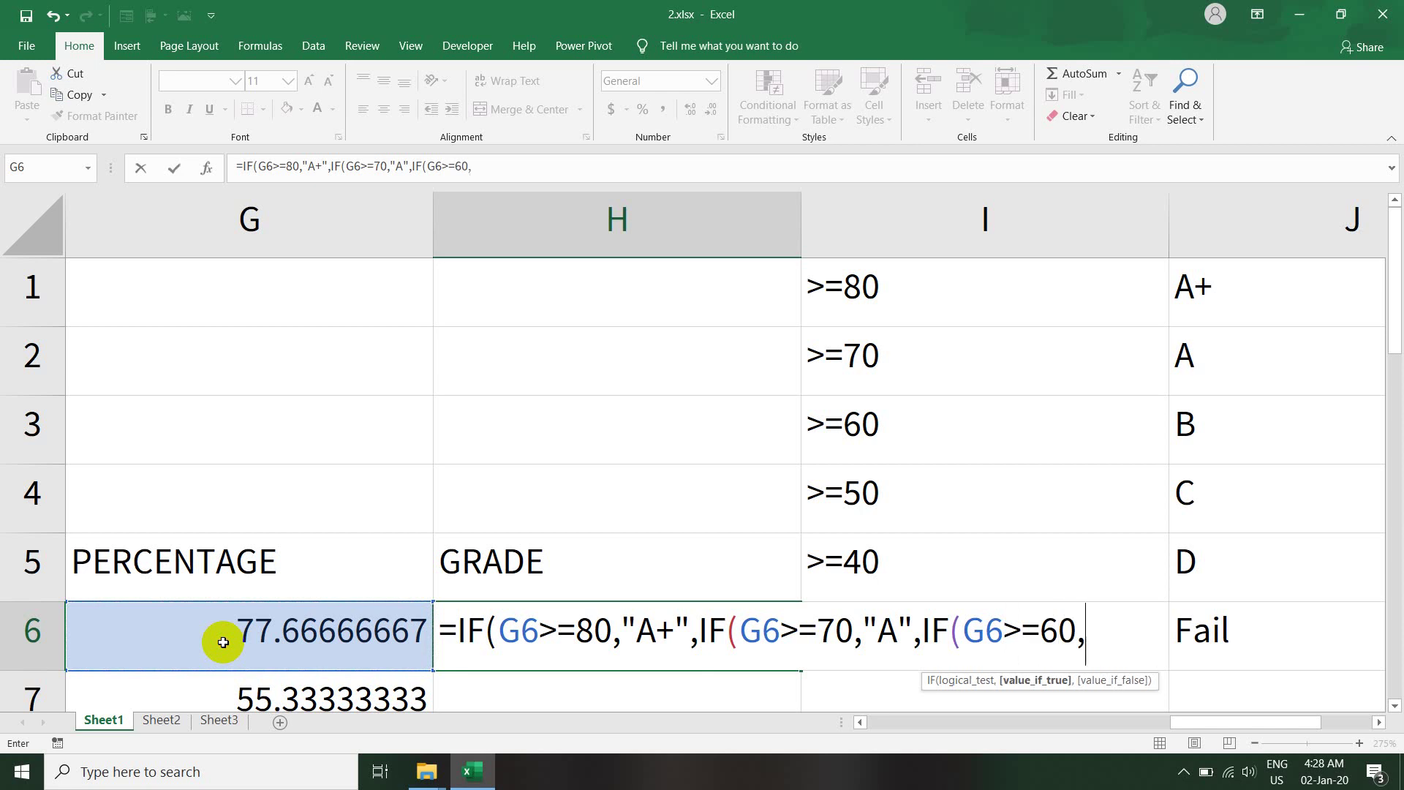
type("\"B\",")
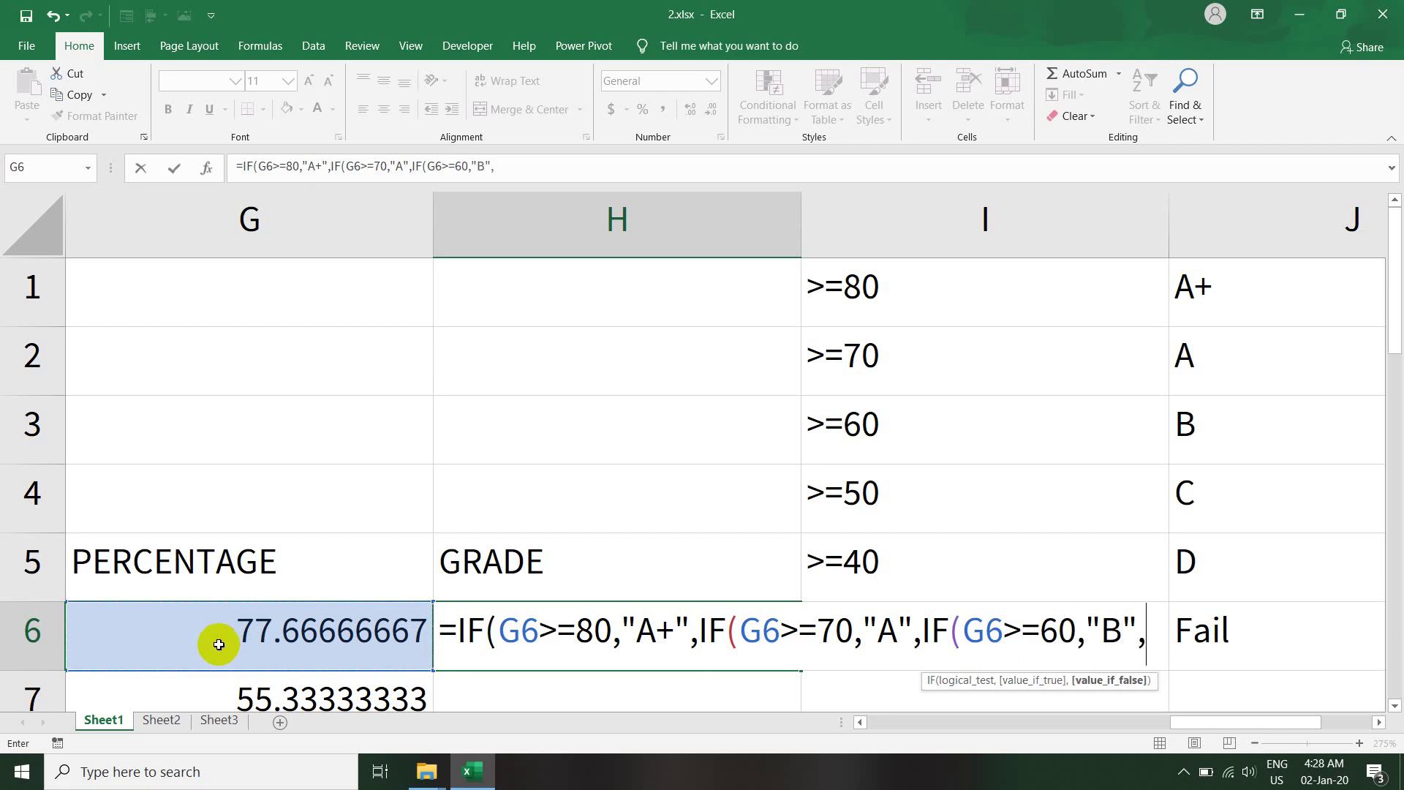
type("if")
key("Tab")
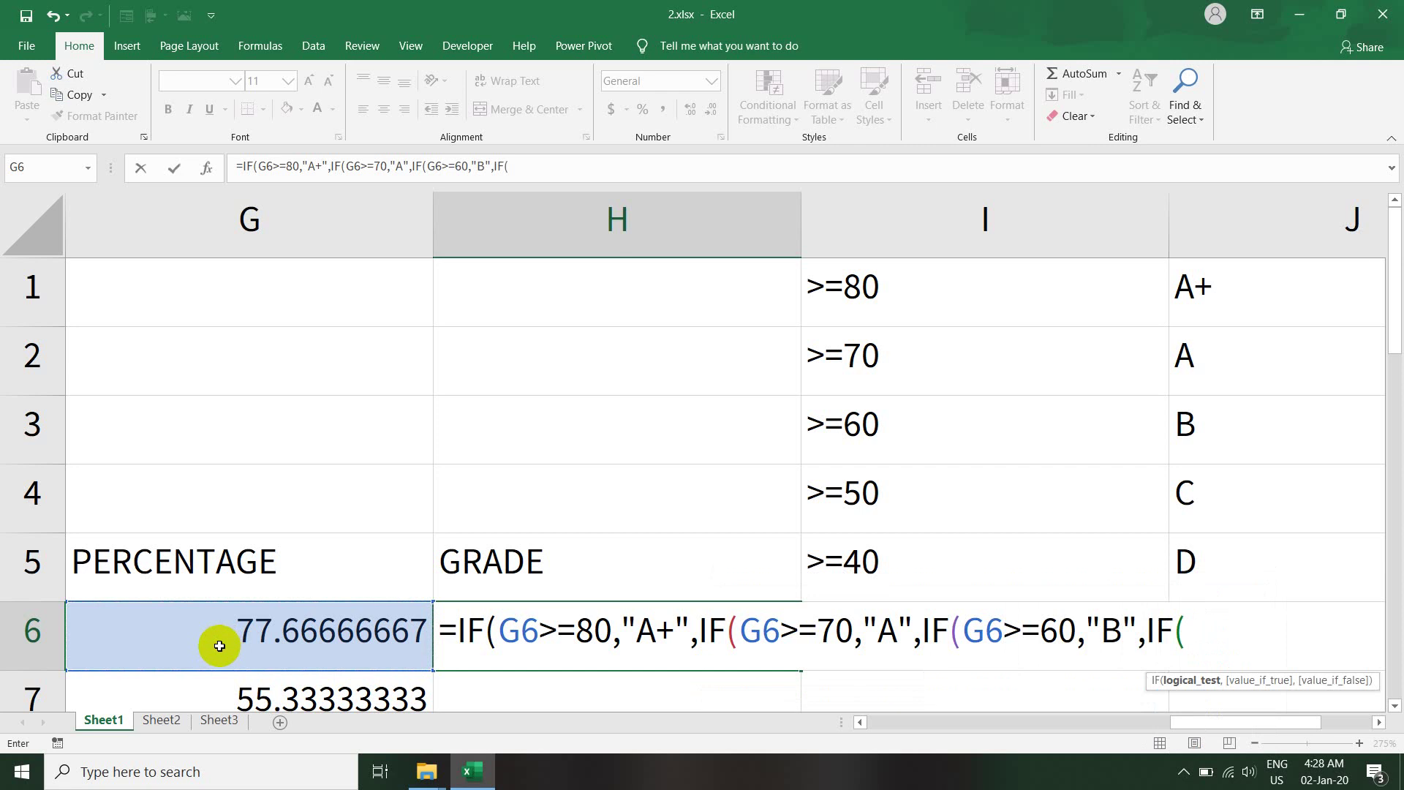
- Complete H6 with C for G6>=50, D for >=40, else "fail", showing grade A
left_click(219, 646)
type(">")
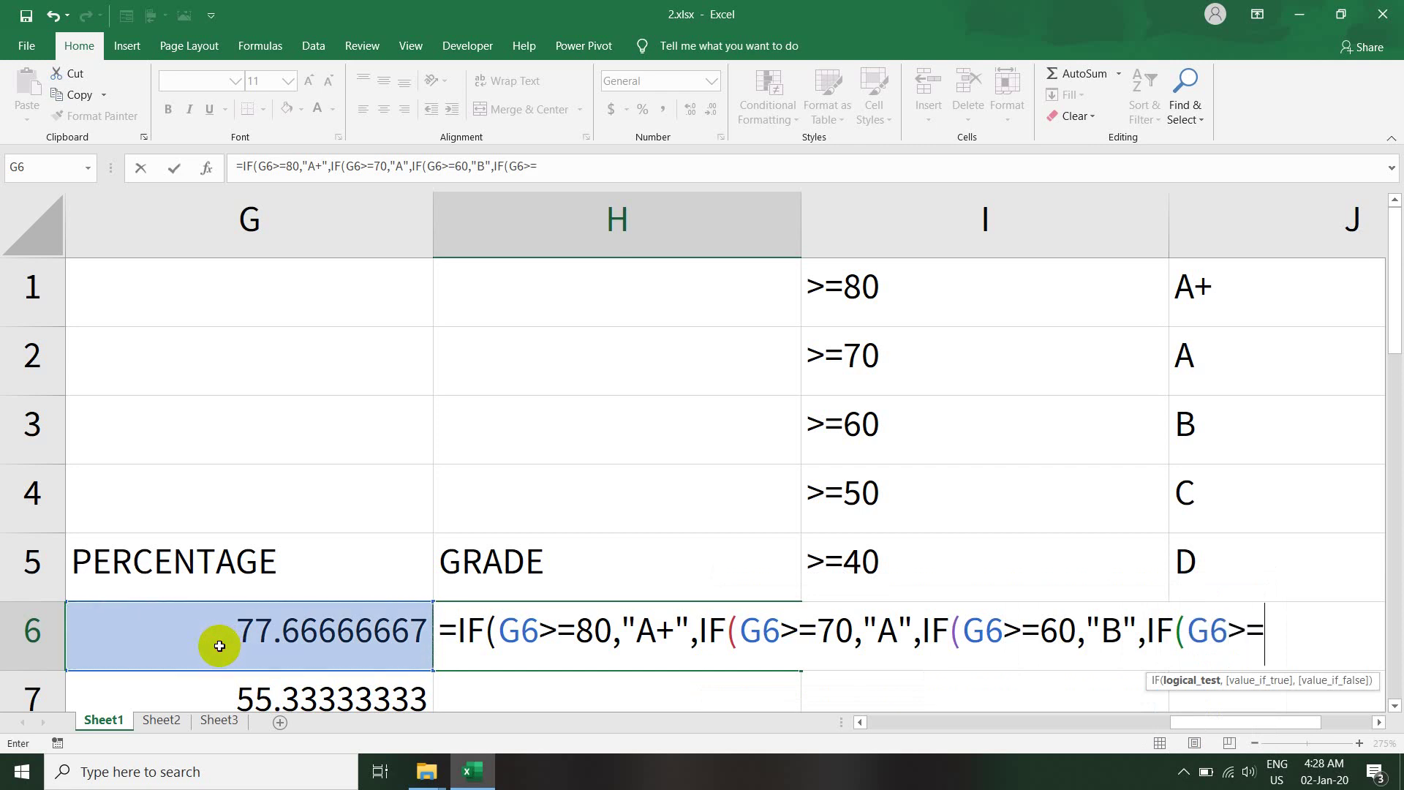
type("=50,\"C")
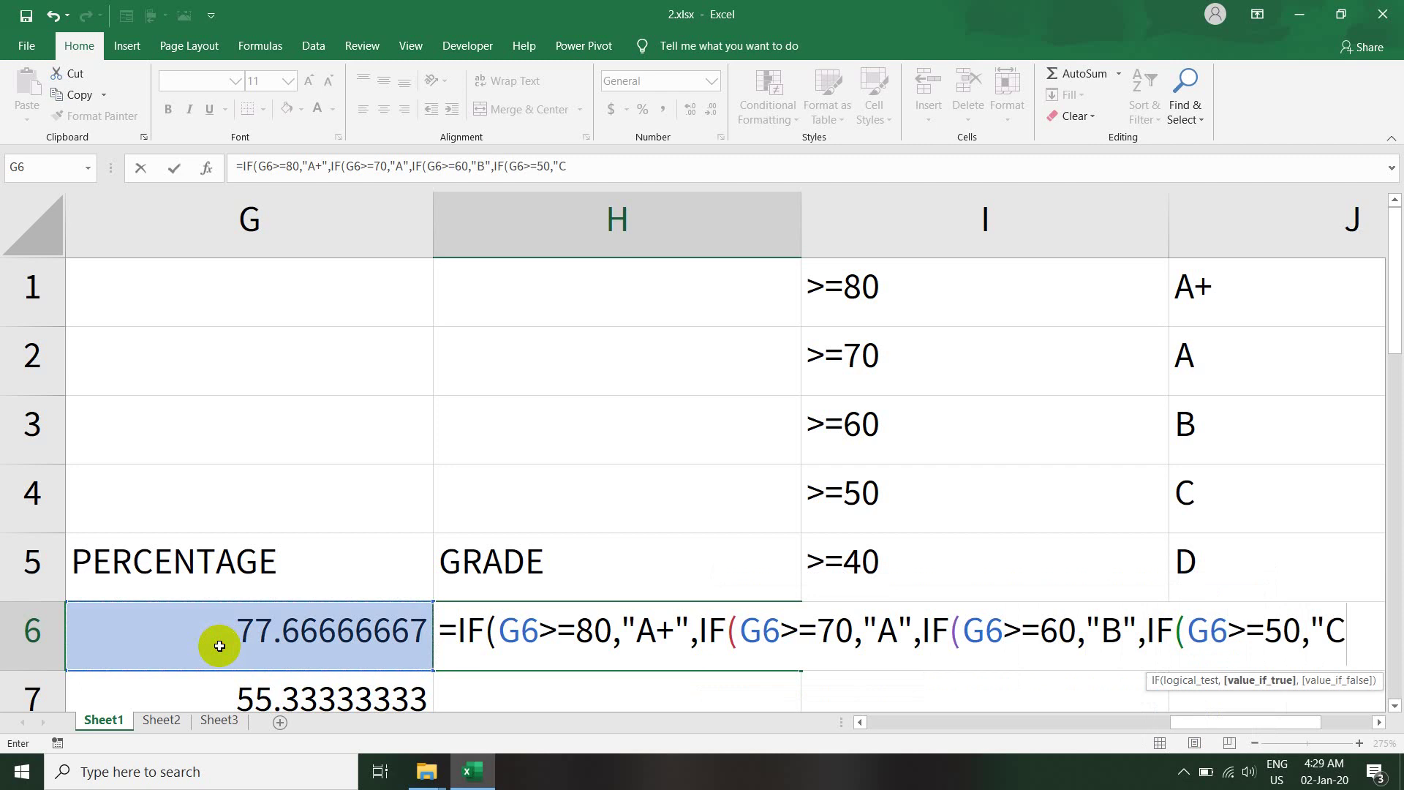
type("\",")
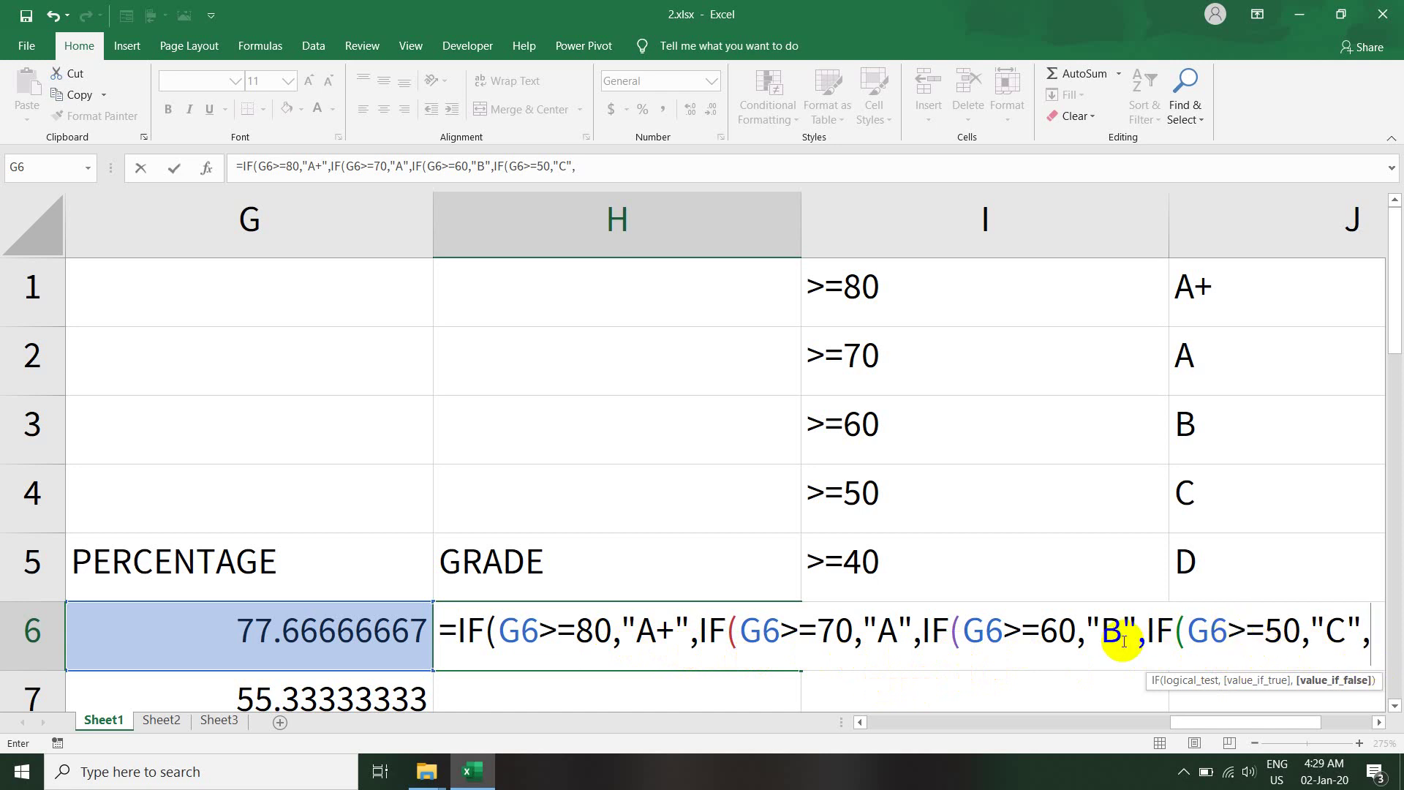
type("if")
key("Tab")
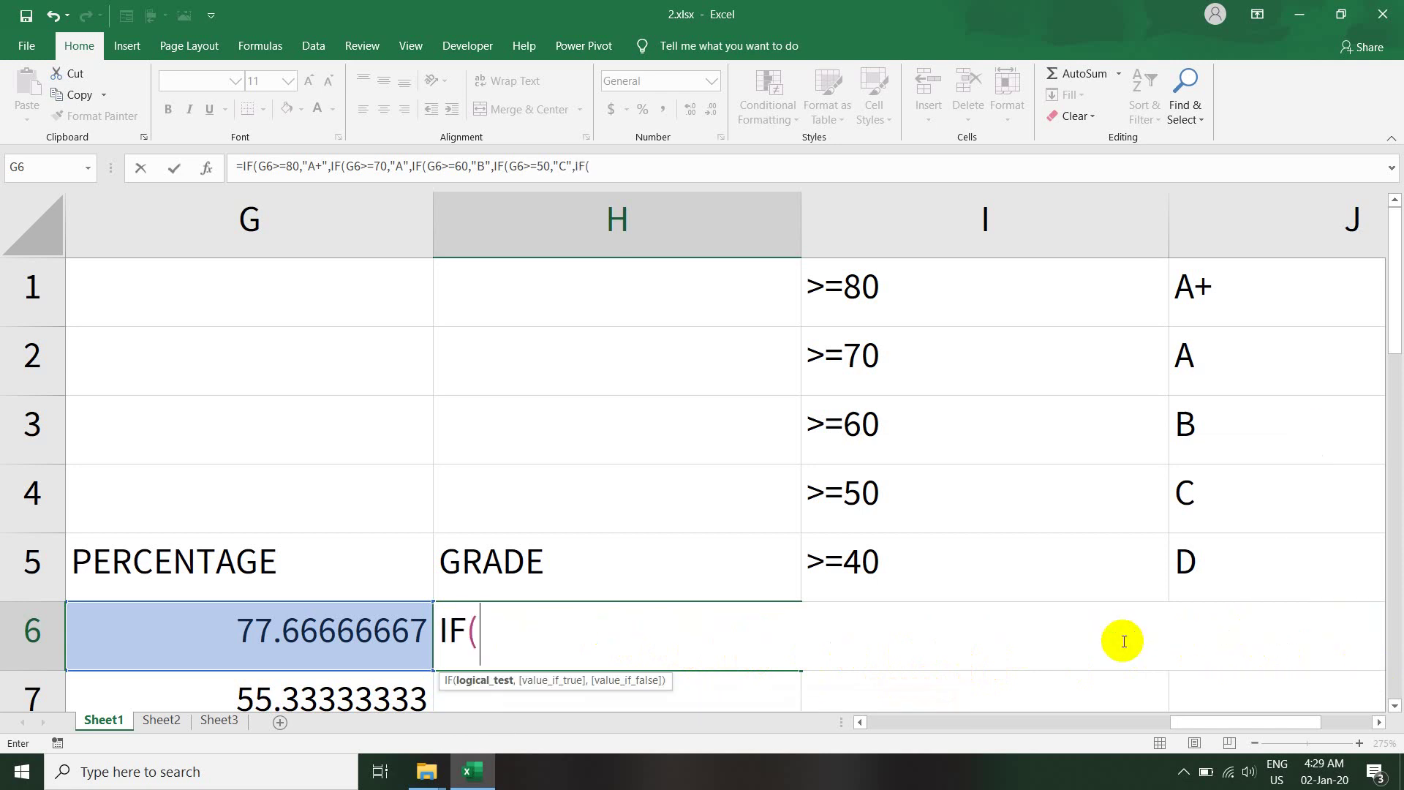
left_click(379, 633)
type(">=")
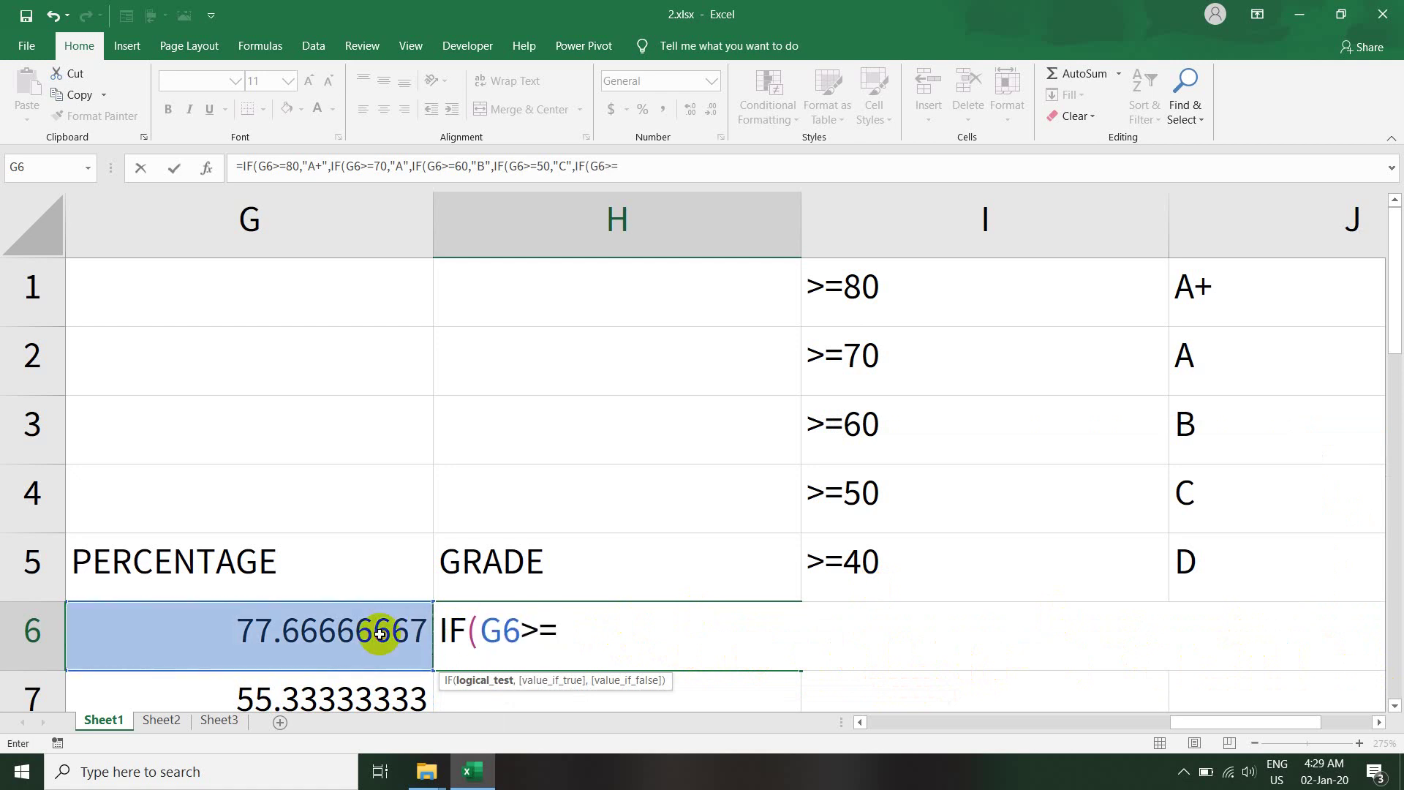
type("40,")
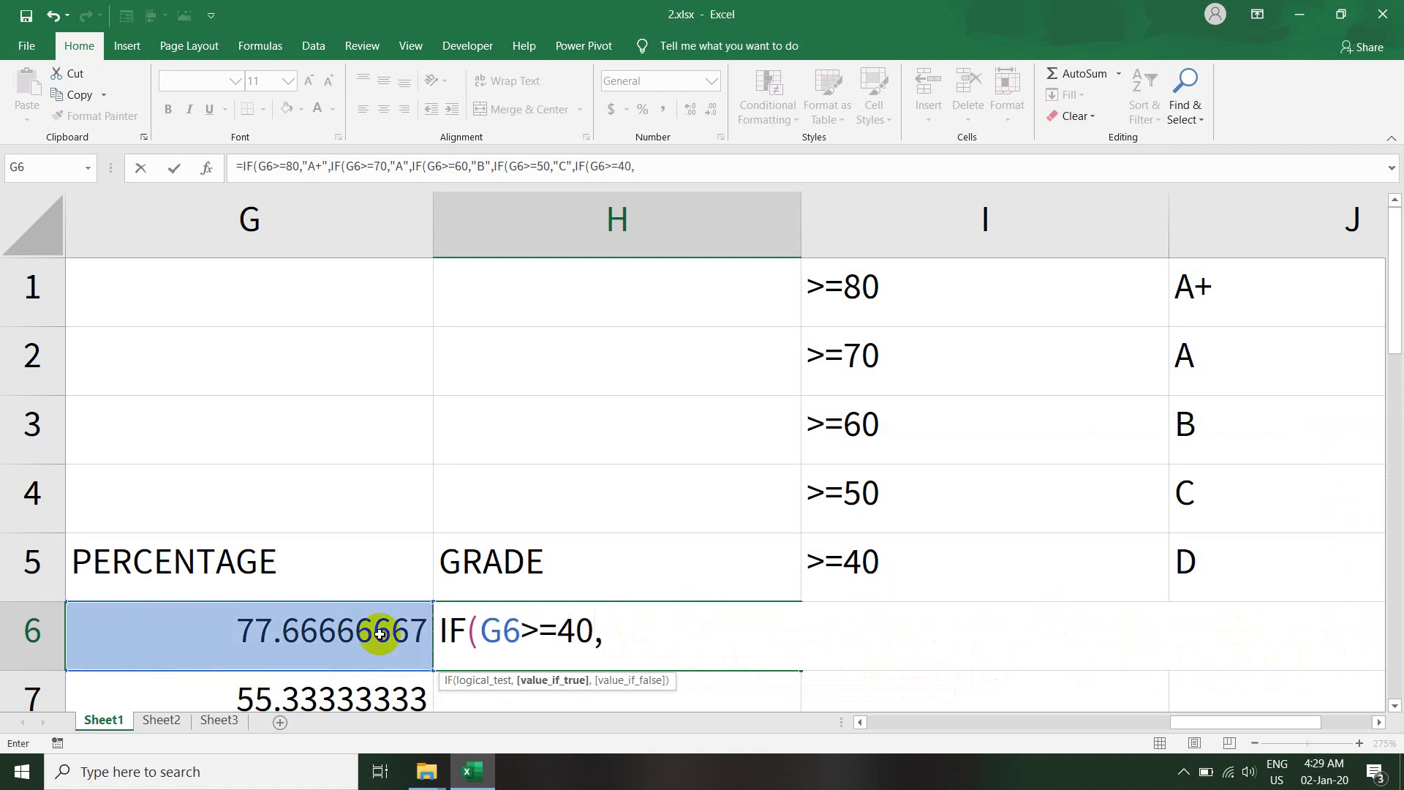
type("\"D\",")
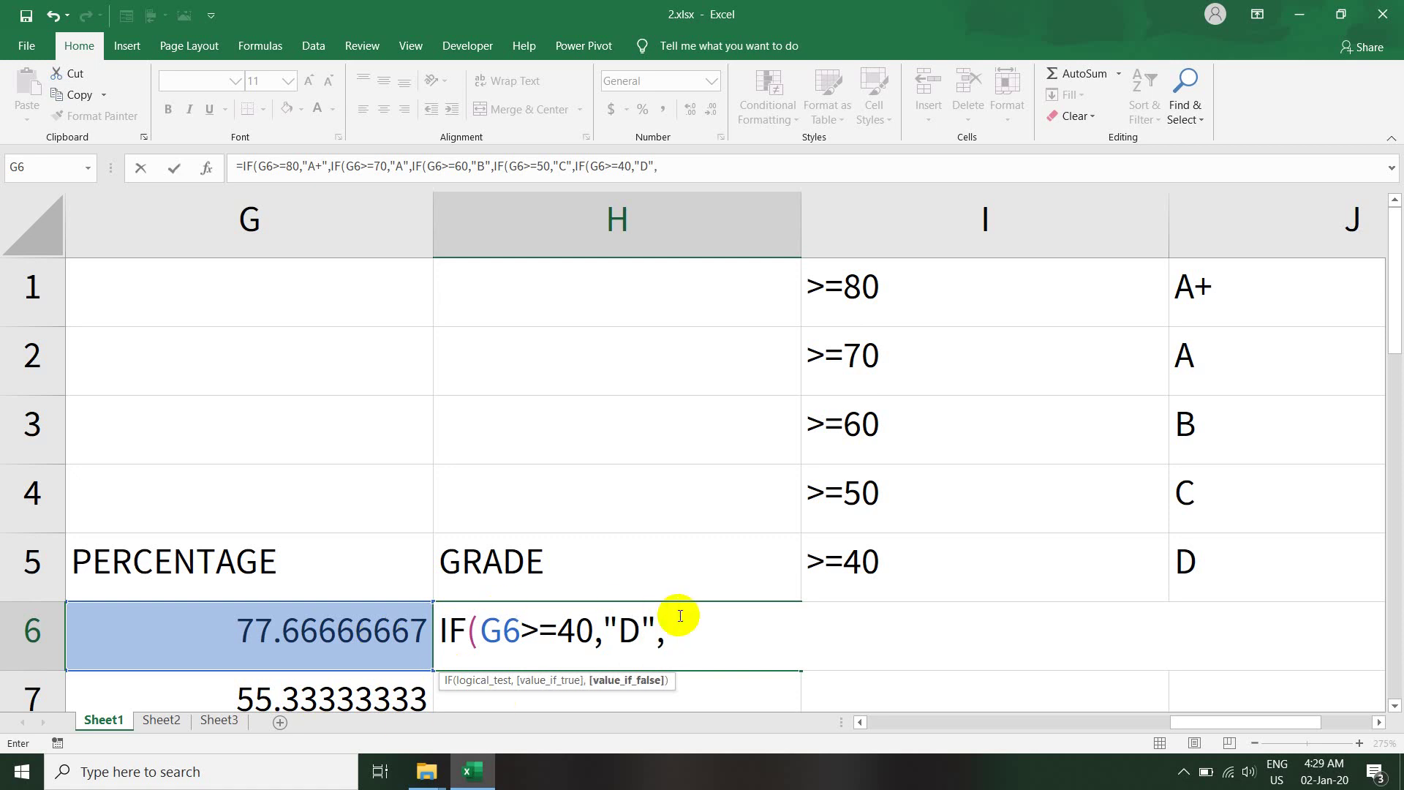
type("\"fail\")")
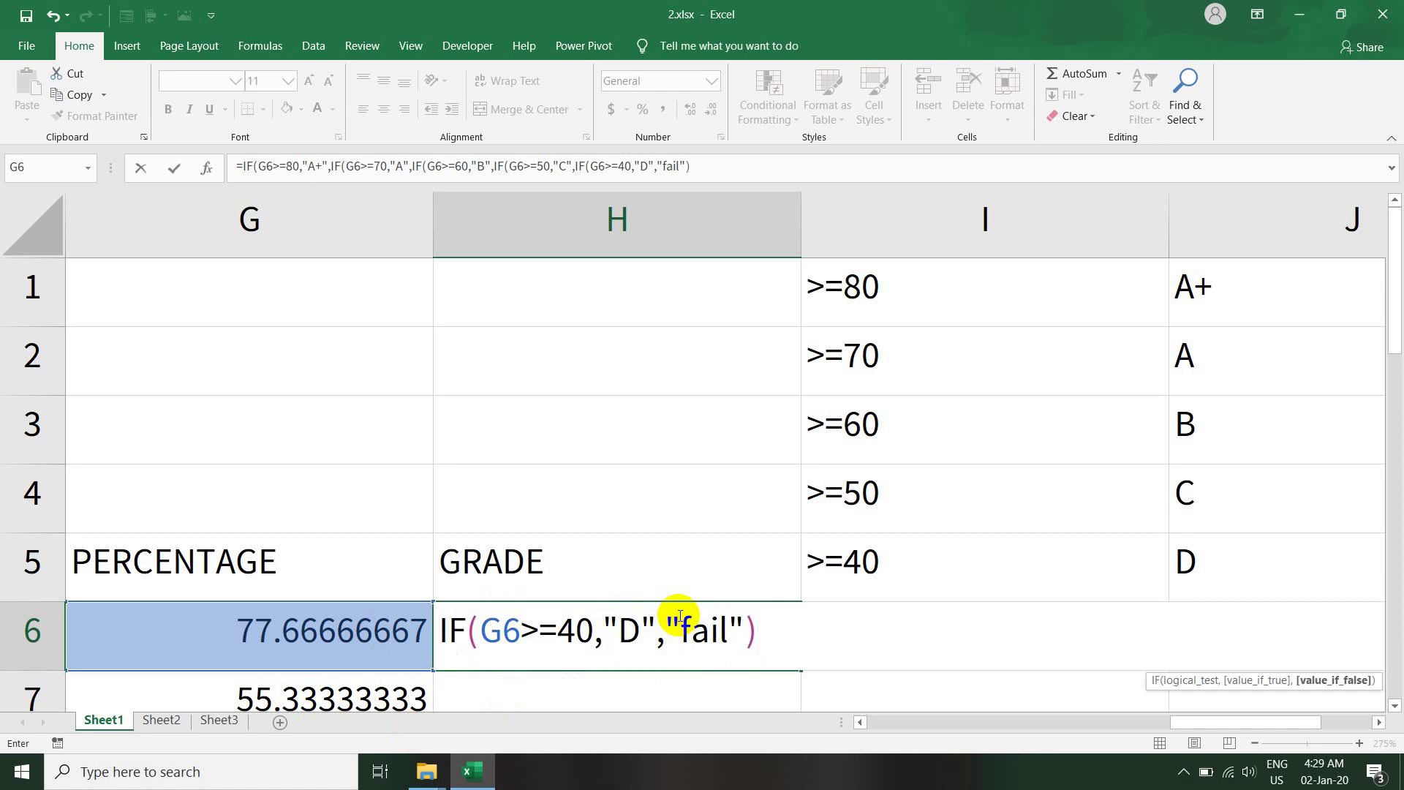
type(")))")
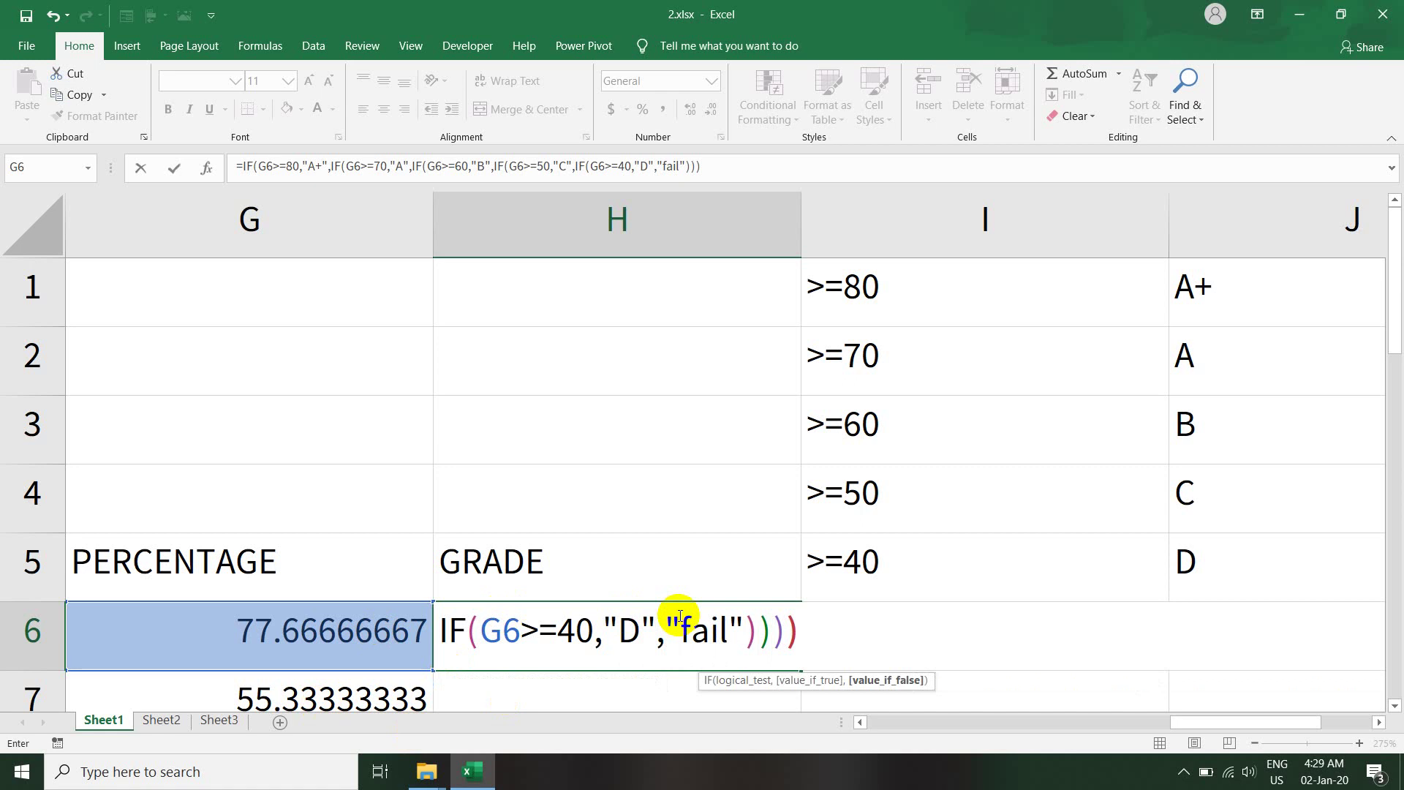
type(")")
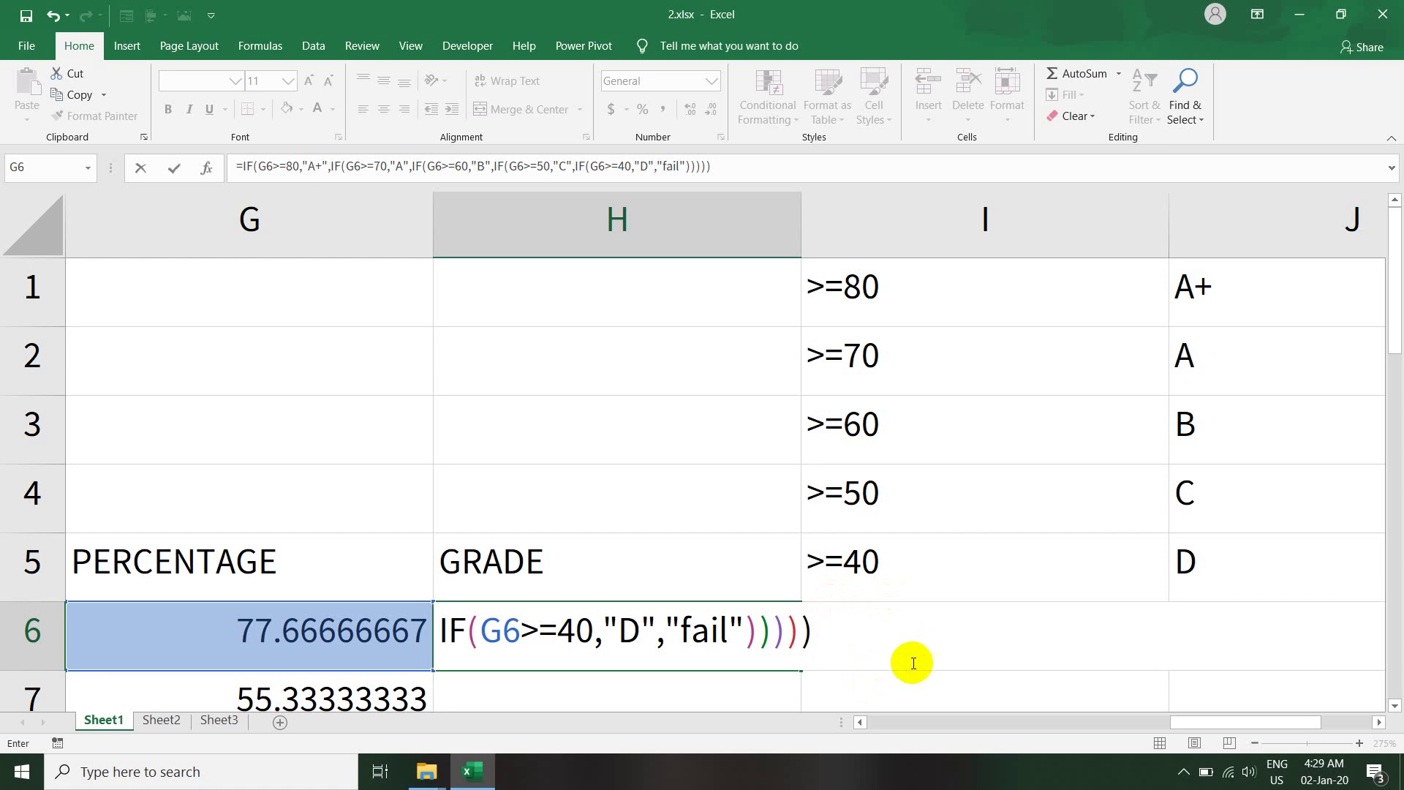
key("Return")
left_click(728, 577)
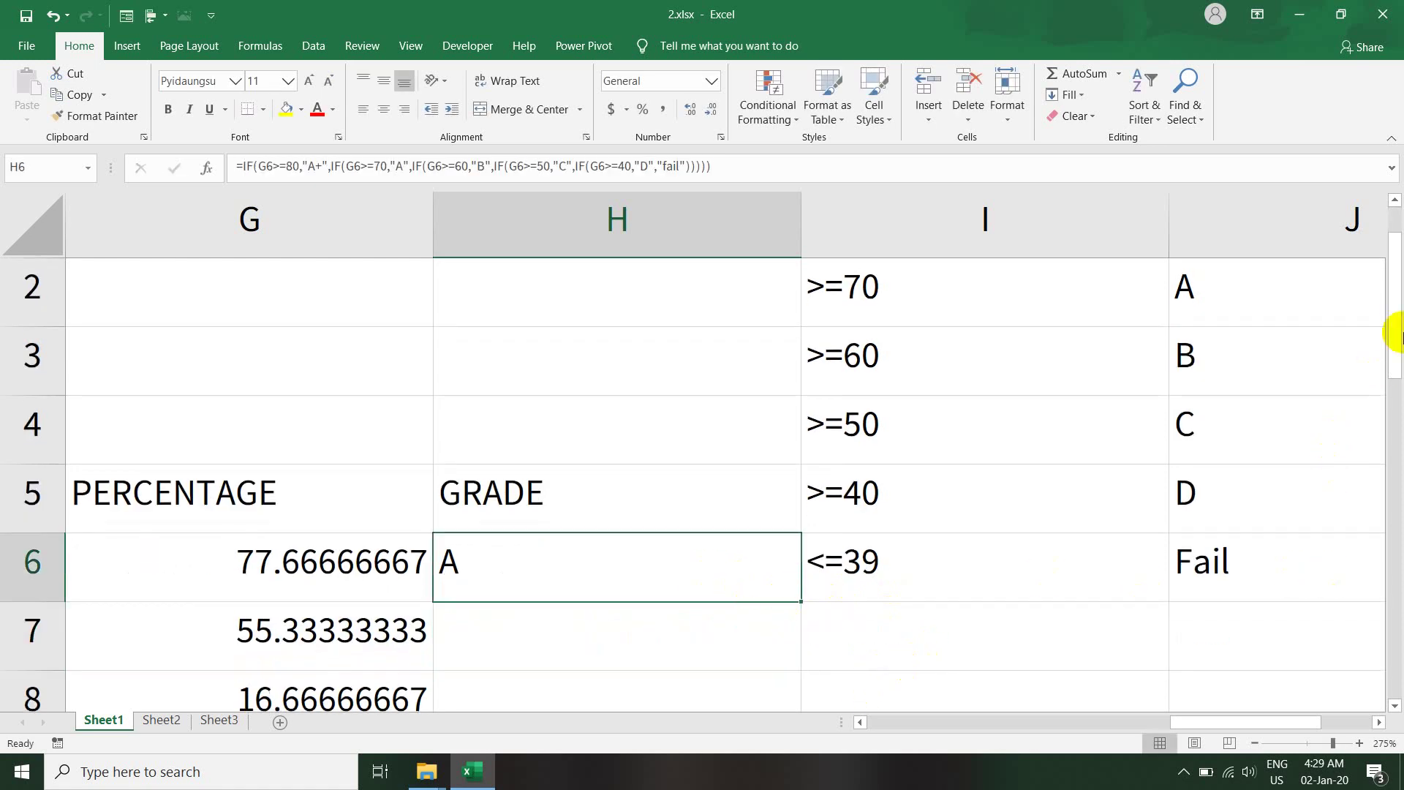
- Zoom out and fill H6's grade formula down to H12
left_click_drag(1397, 332, 1370, 442)
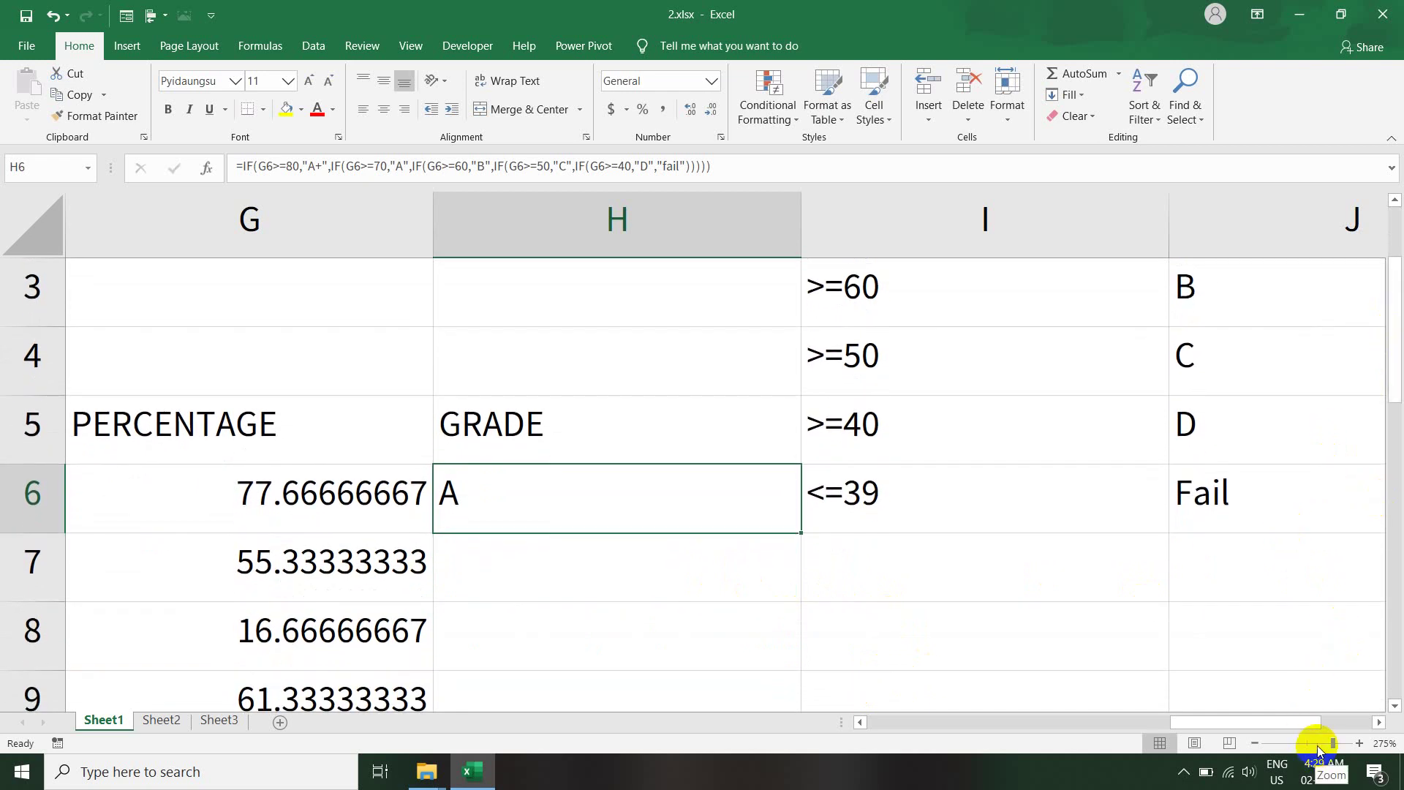
left_click_drag(1332, 743, 1317, 743)
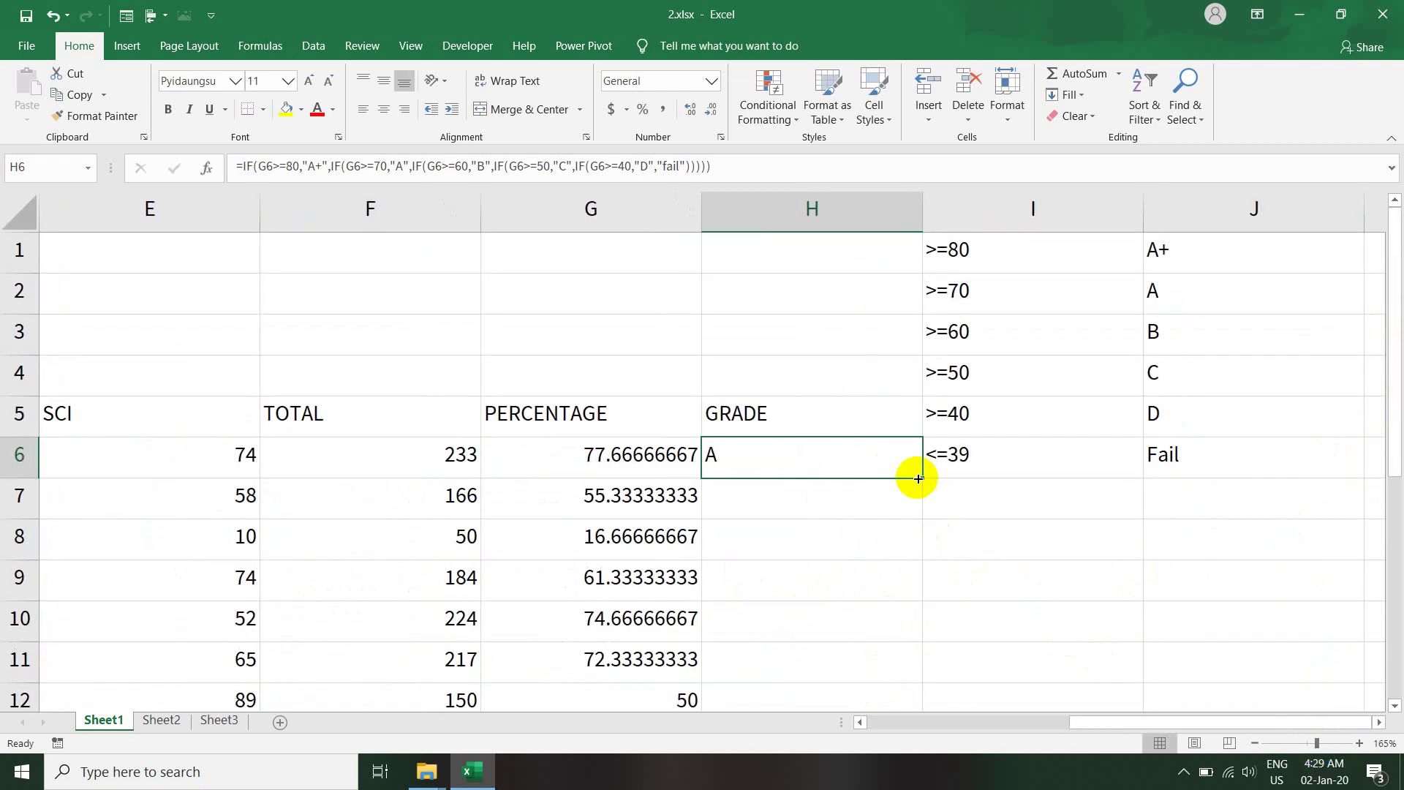
left_click_drag(923, 480, 944, 705)
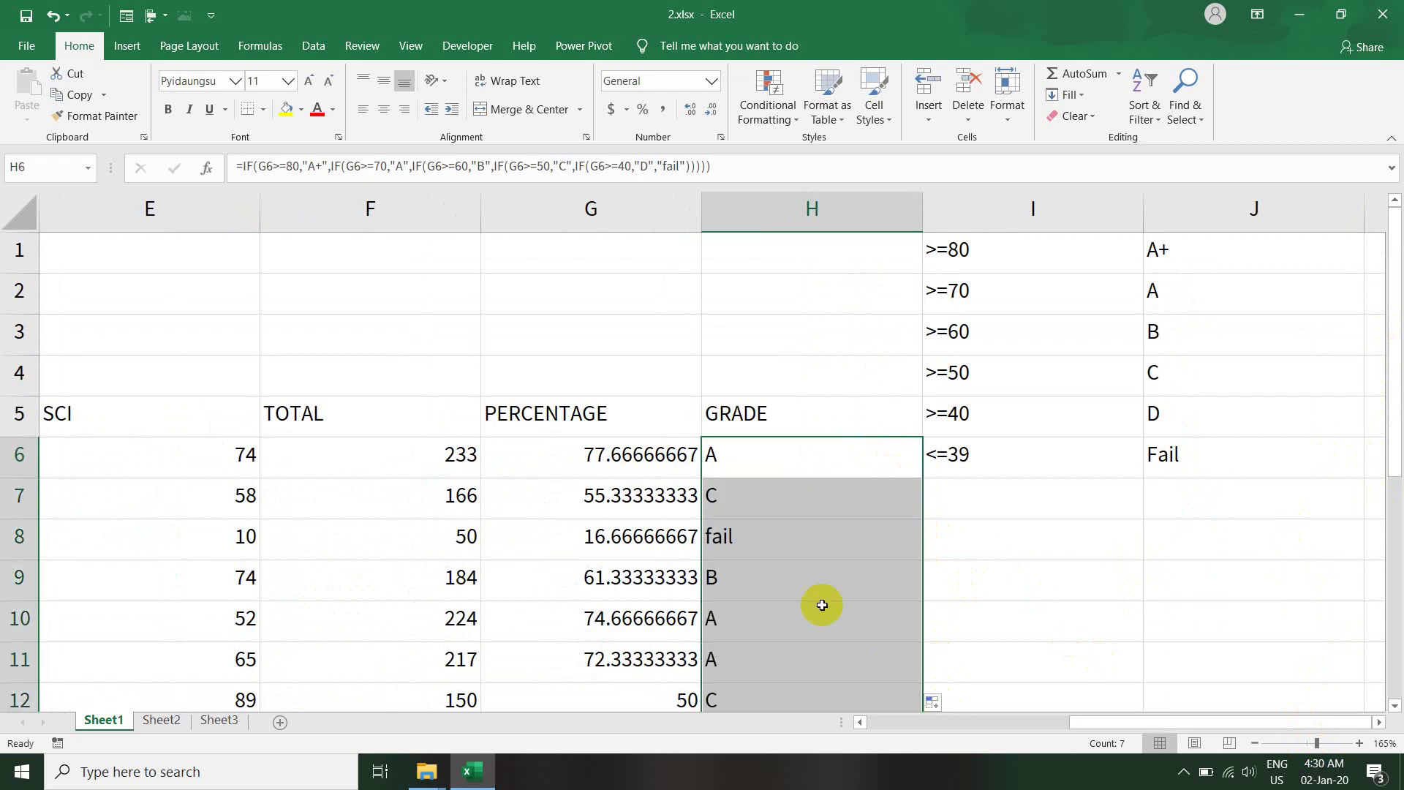
- Select the fail student's row B8:H8
left_click(781, 547)
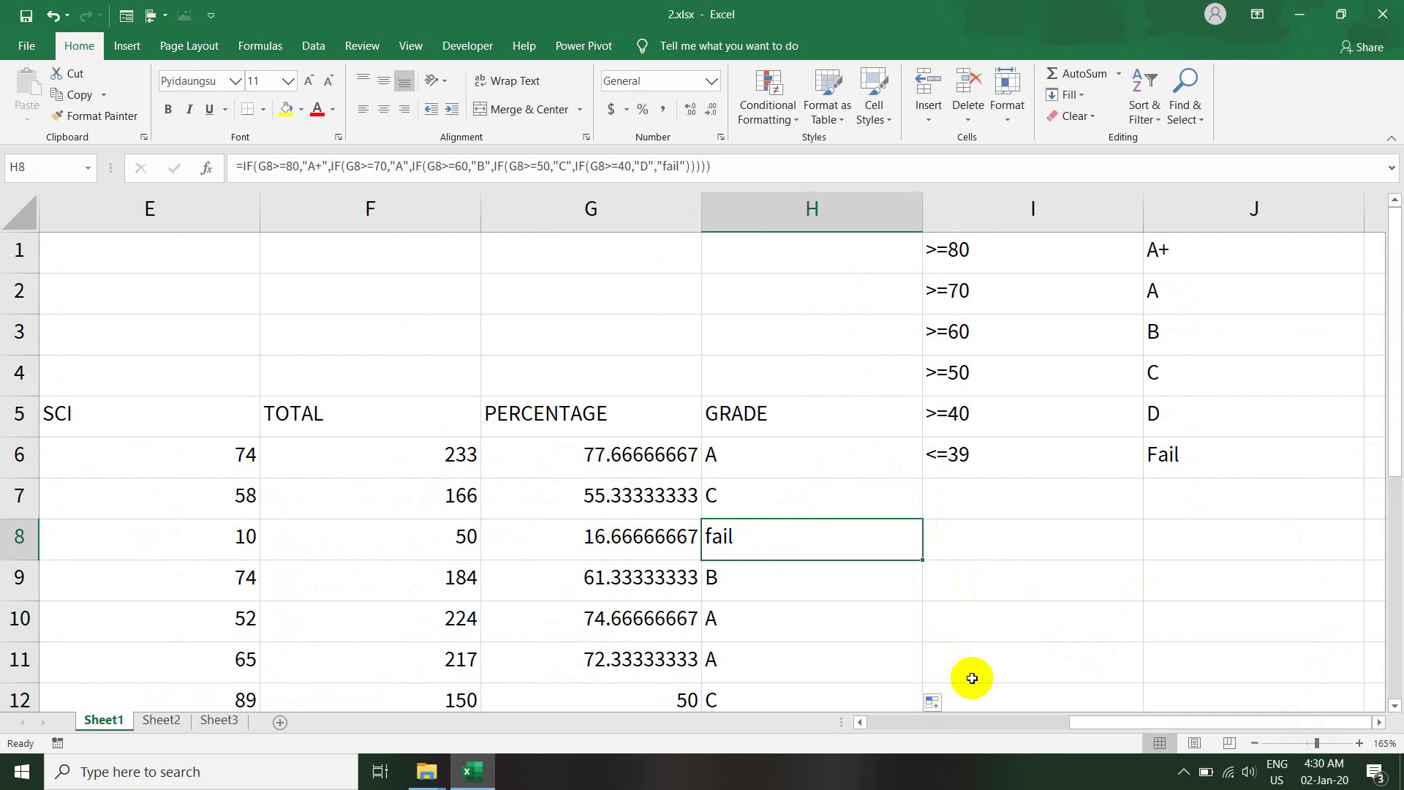
left_click_drag(1079, 727, 1069, 722)
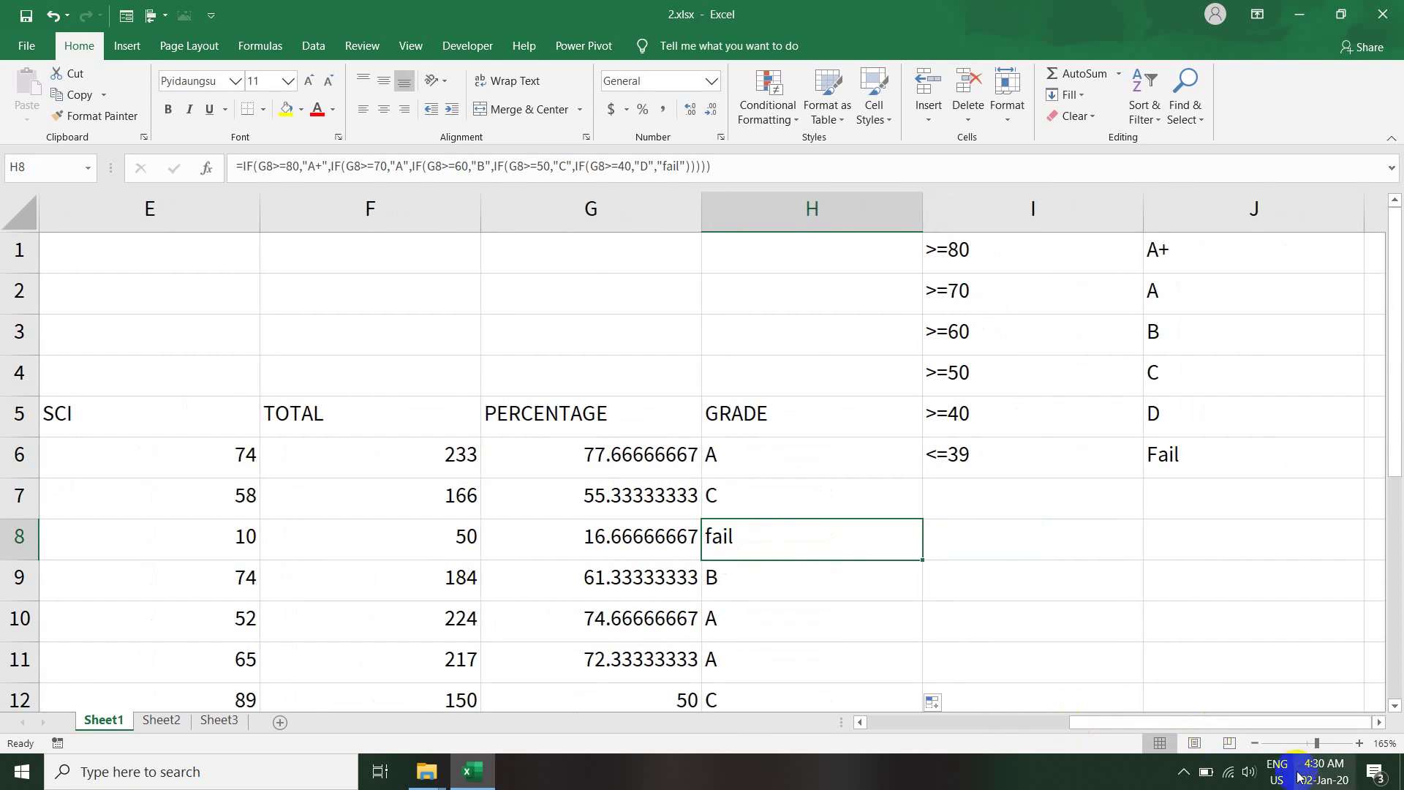
left_click_drag(1317, 743, 1308, 742)
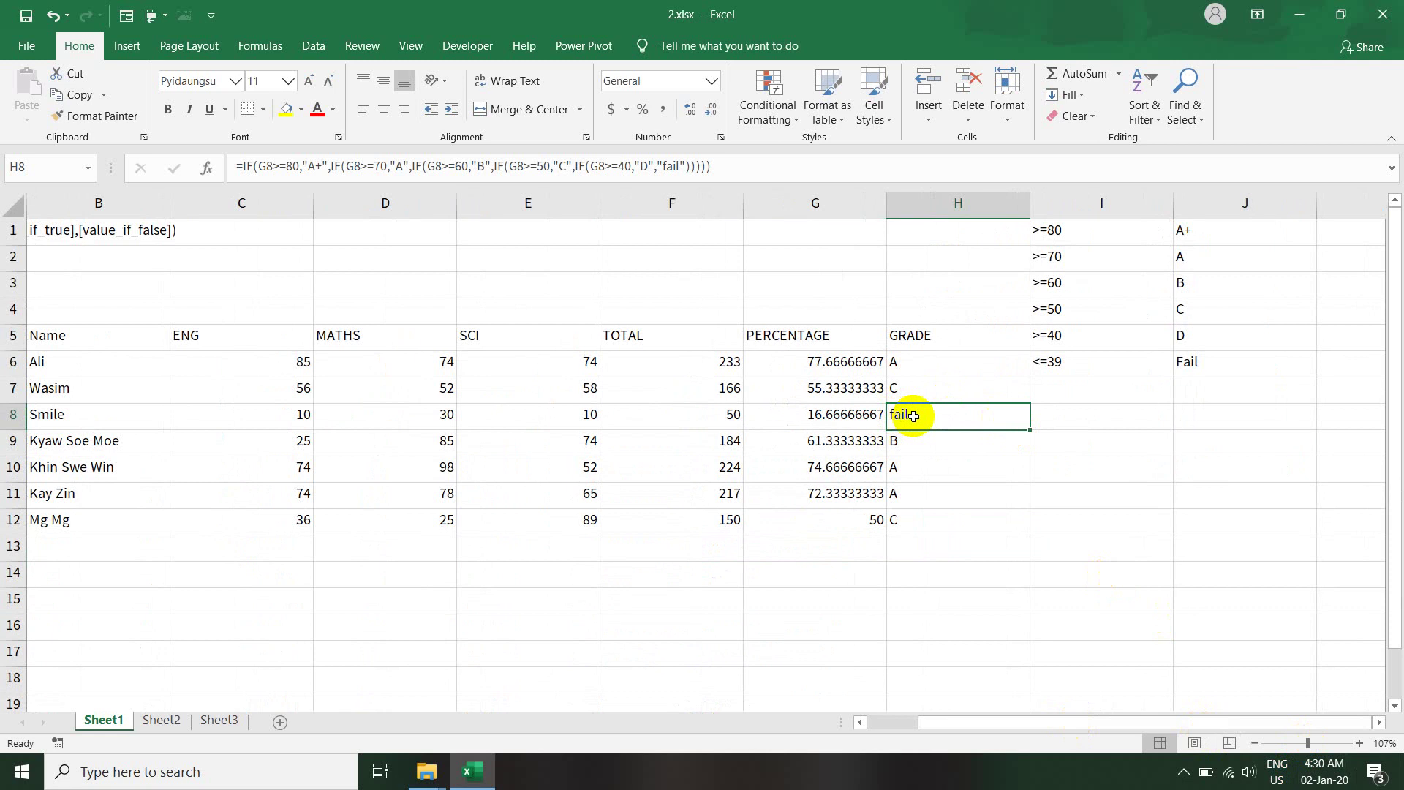
mouse_move(909, 418)
left_mouse_down()
mouse_move(808, 414)
mouse_move(900, 414)
left_mouse_up()
left_click_drag(907, 415, 132, 417)
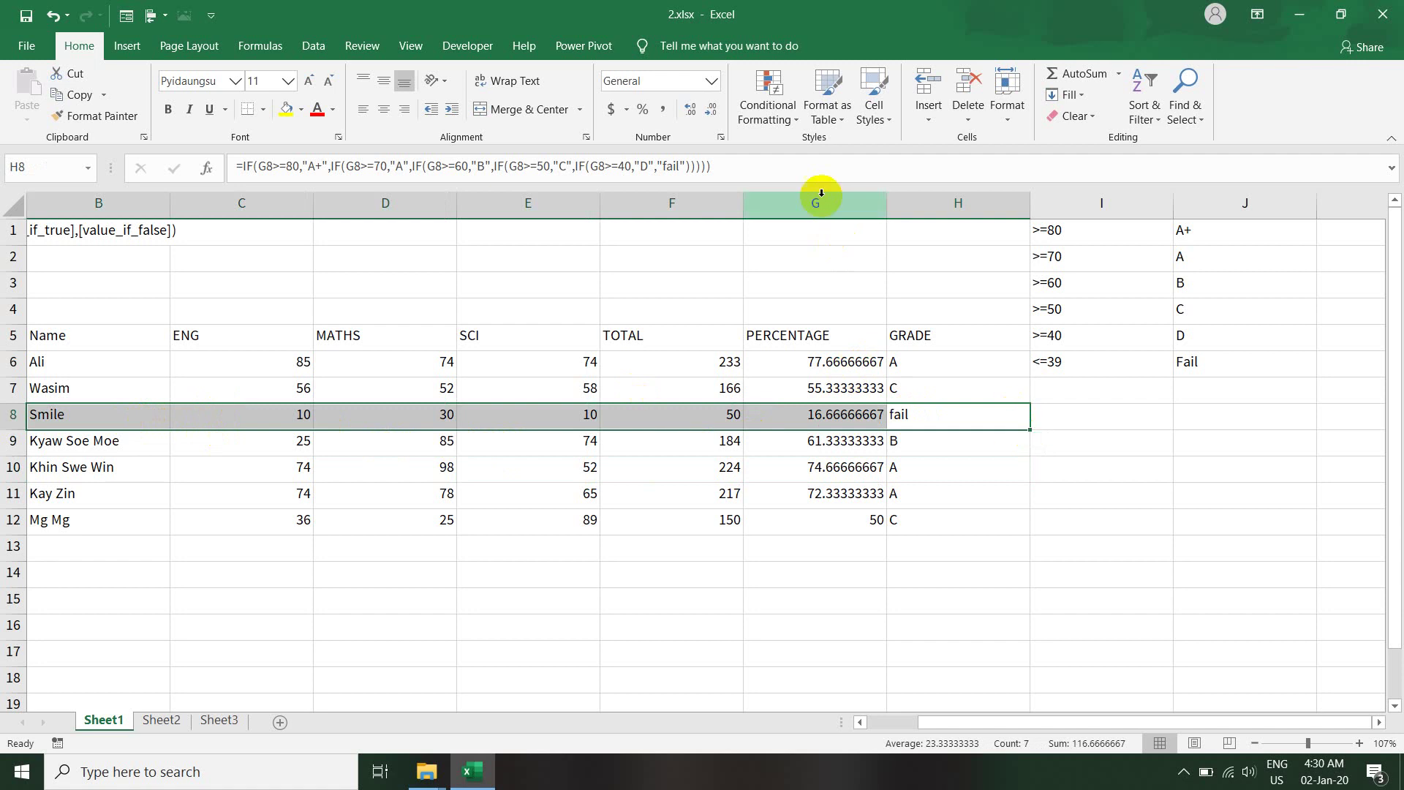
- Abandon a started entry beside the grades and insert a blank column at column I
mouse_move(1021, 449)
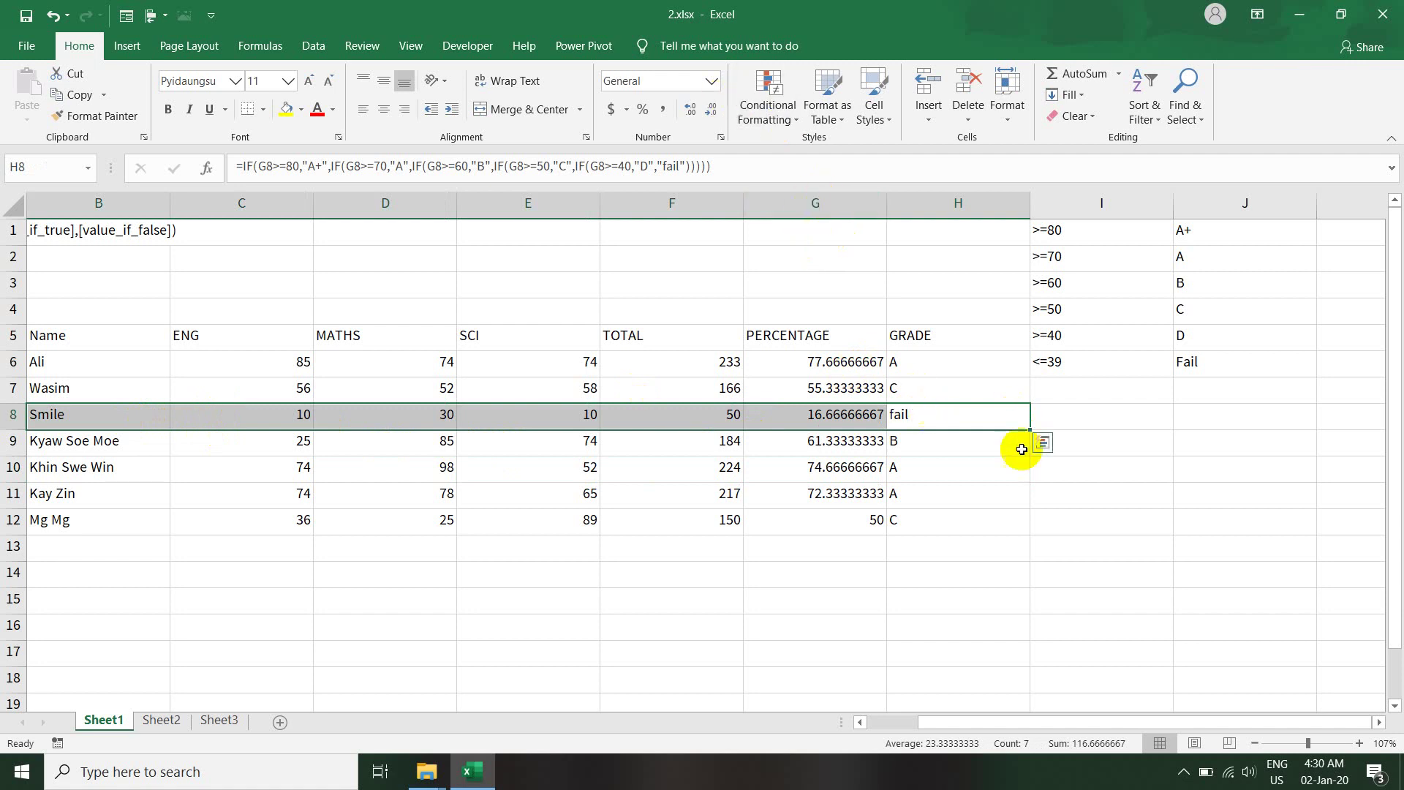
left_click(1097, 416)
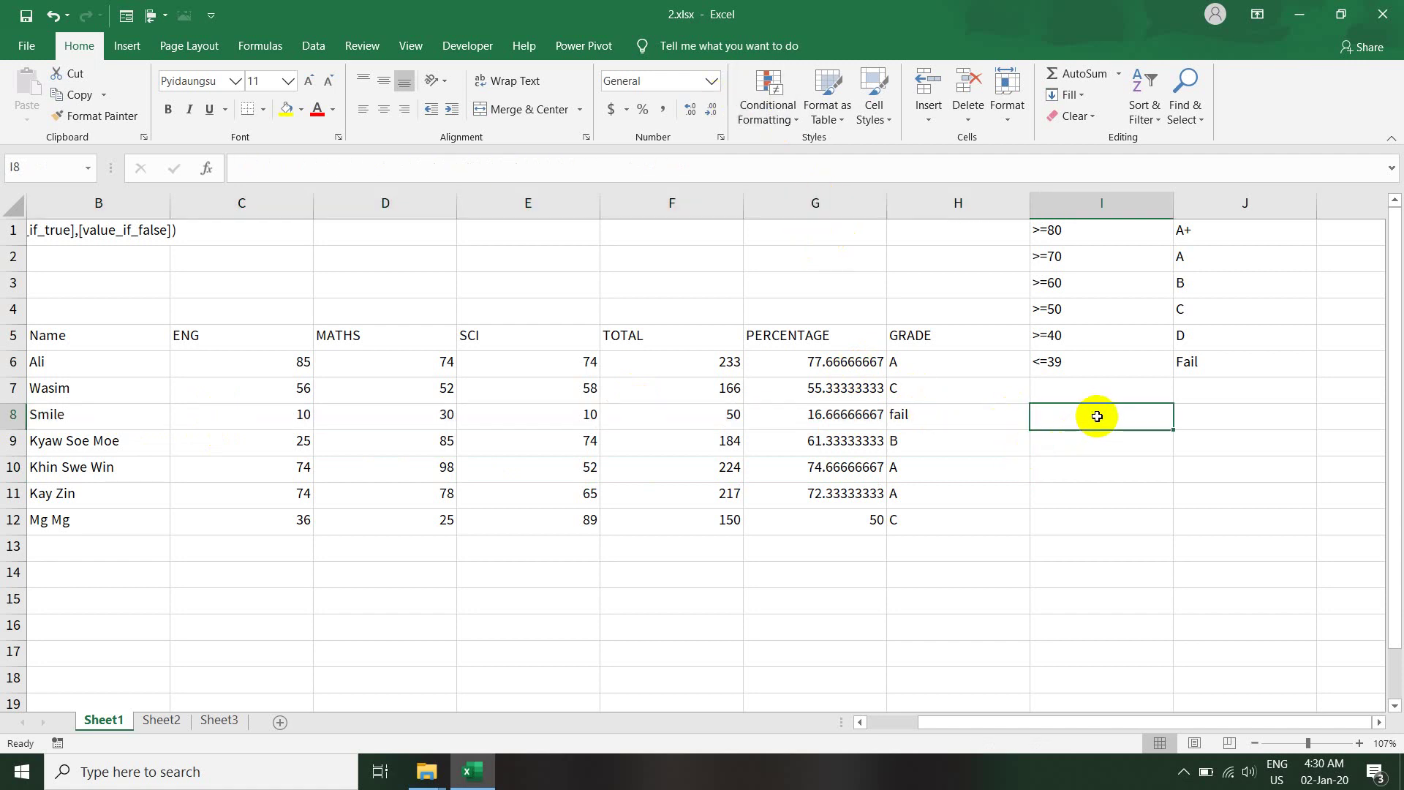
type("=")
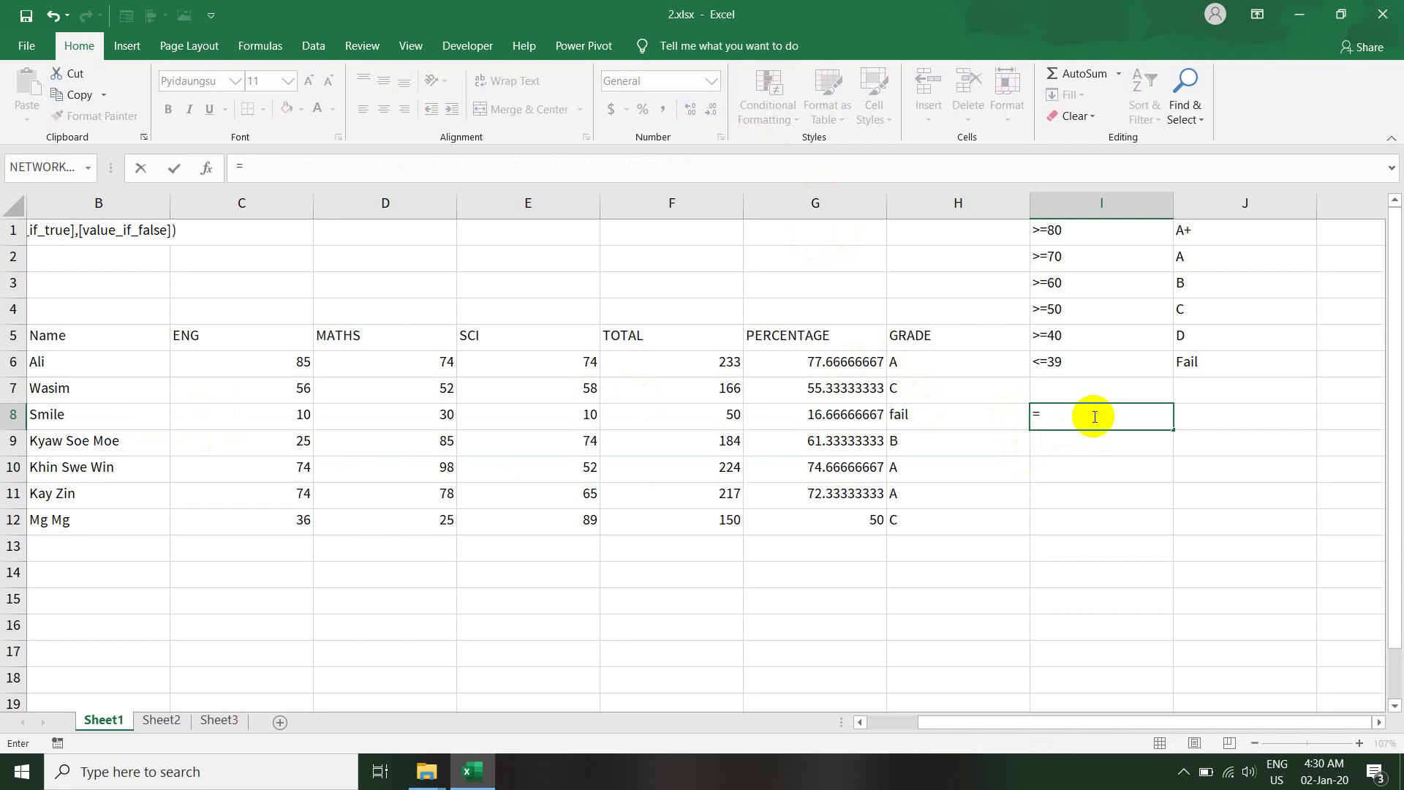
key("BackSpace")
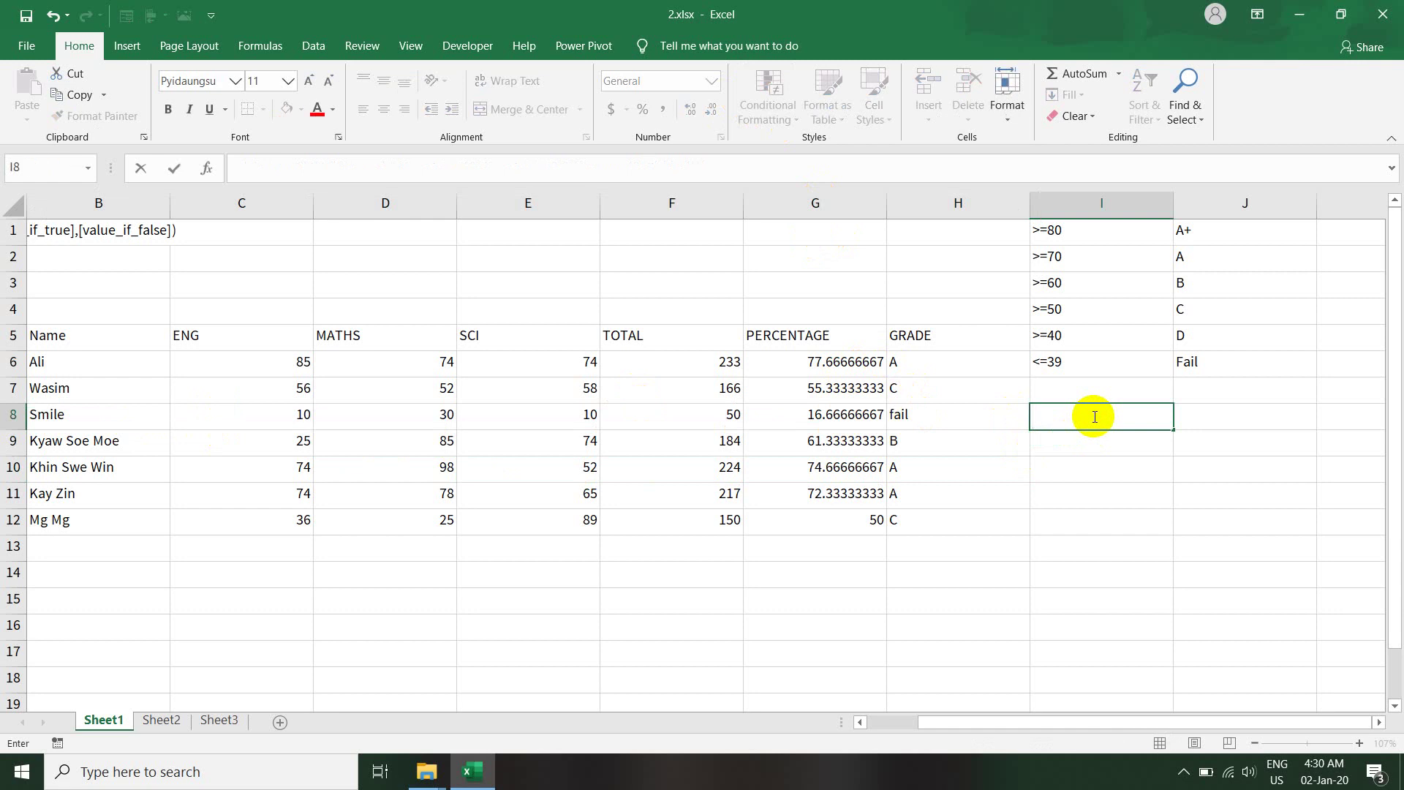
key("Return")
left_click(1048, 214)
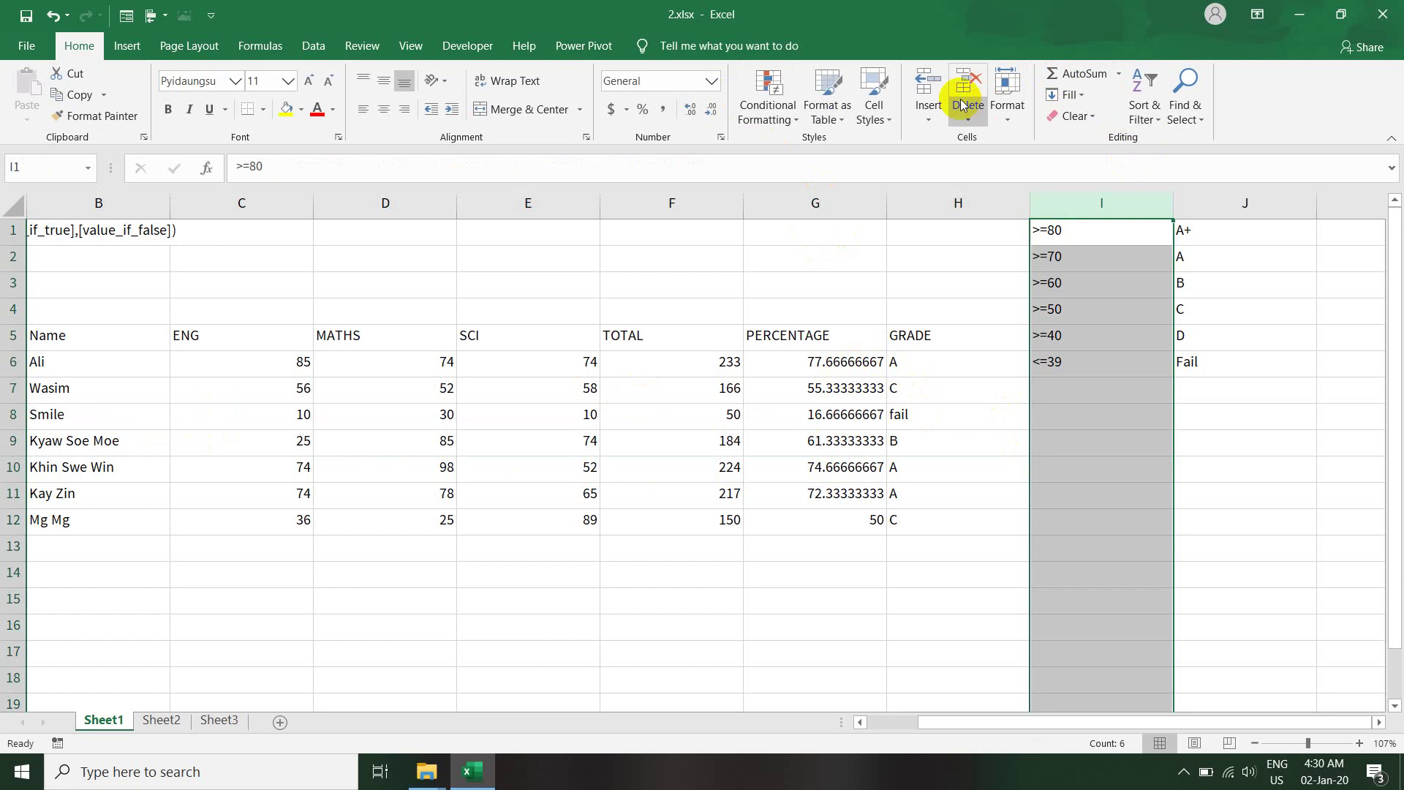
left_click(929, 82)
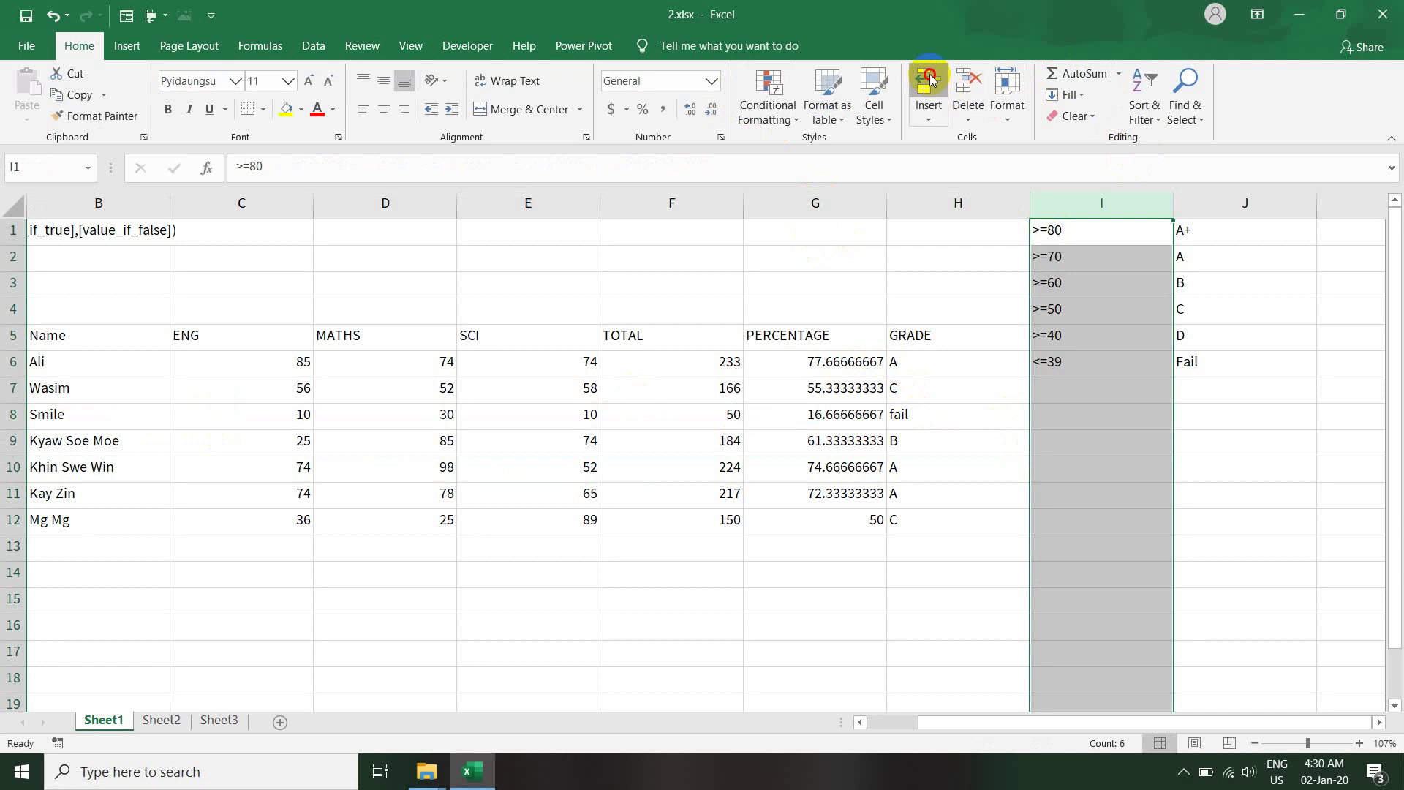
- Check the GRADE formulas in H6 and H7 and zoom the sheet to 184%
left_click(1066, 358)
left_click(975, 366)
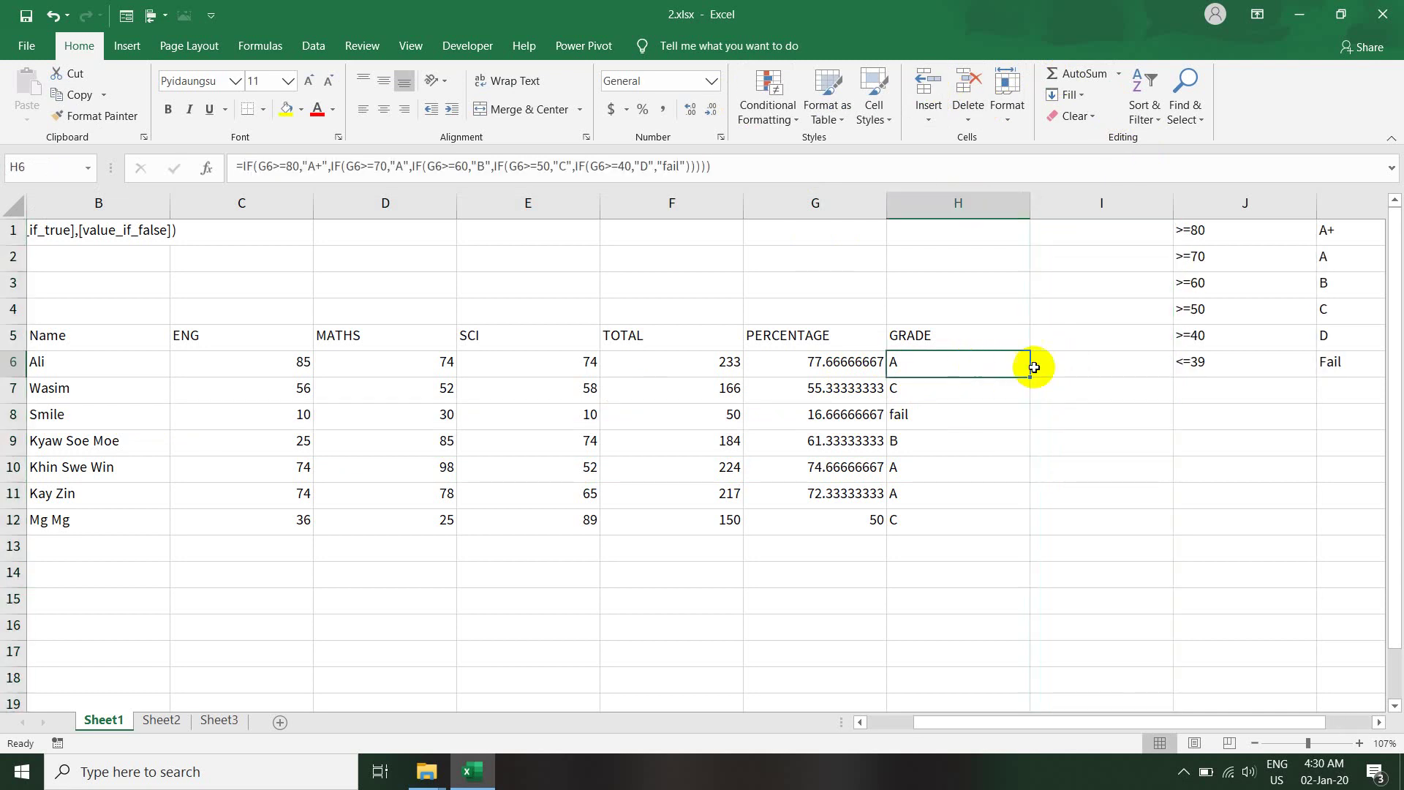
left_click(1074, 365)
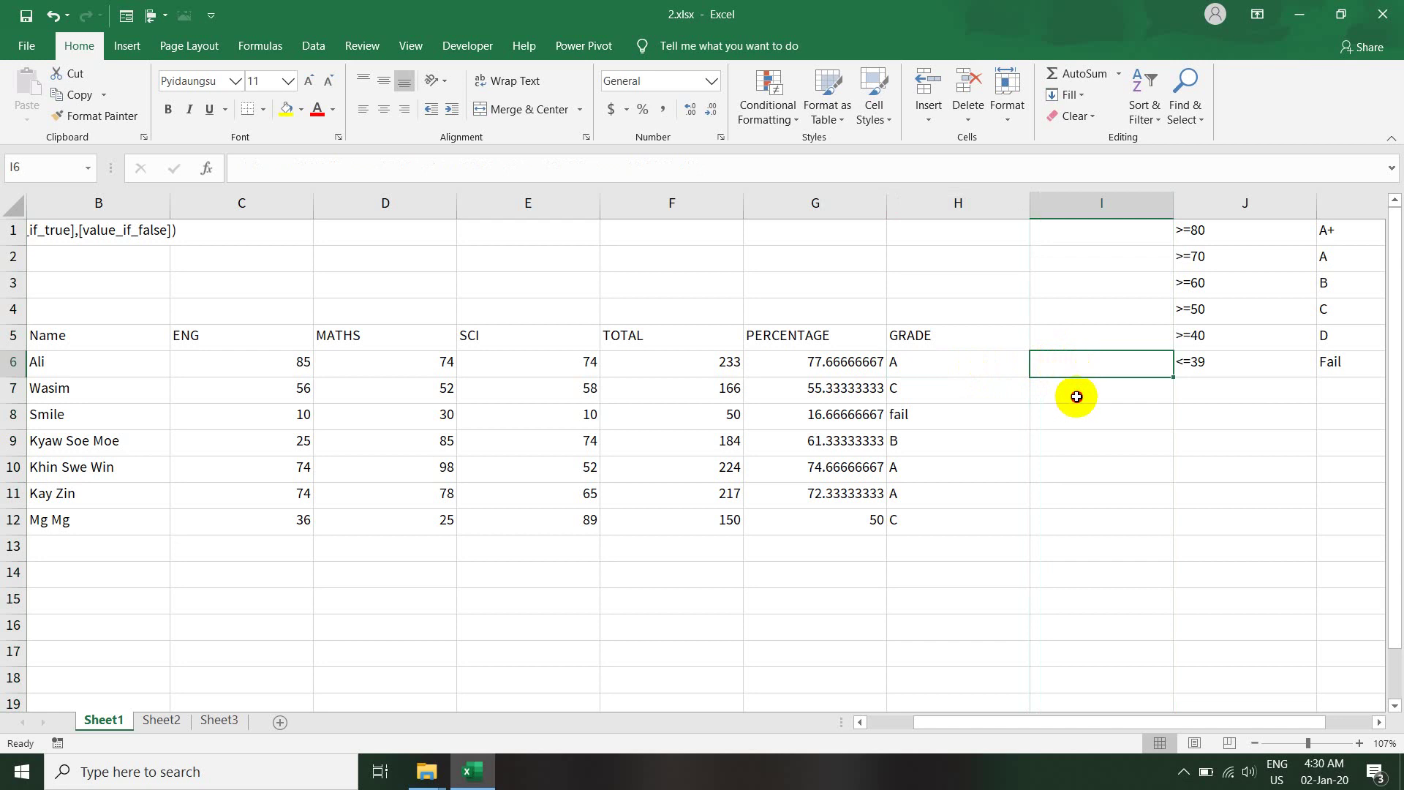
left_click(1074, 395)
left_click(962, 395)
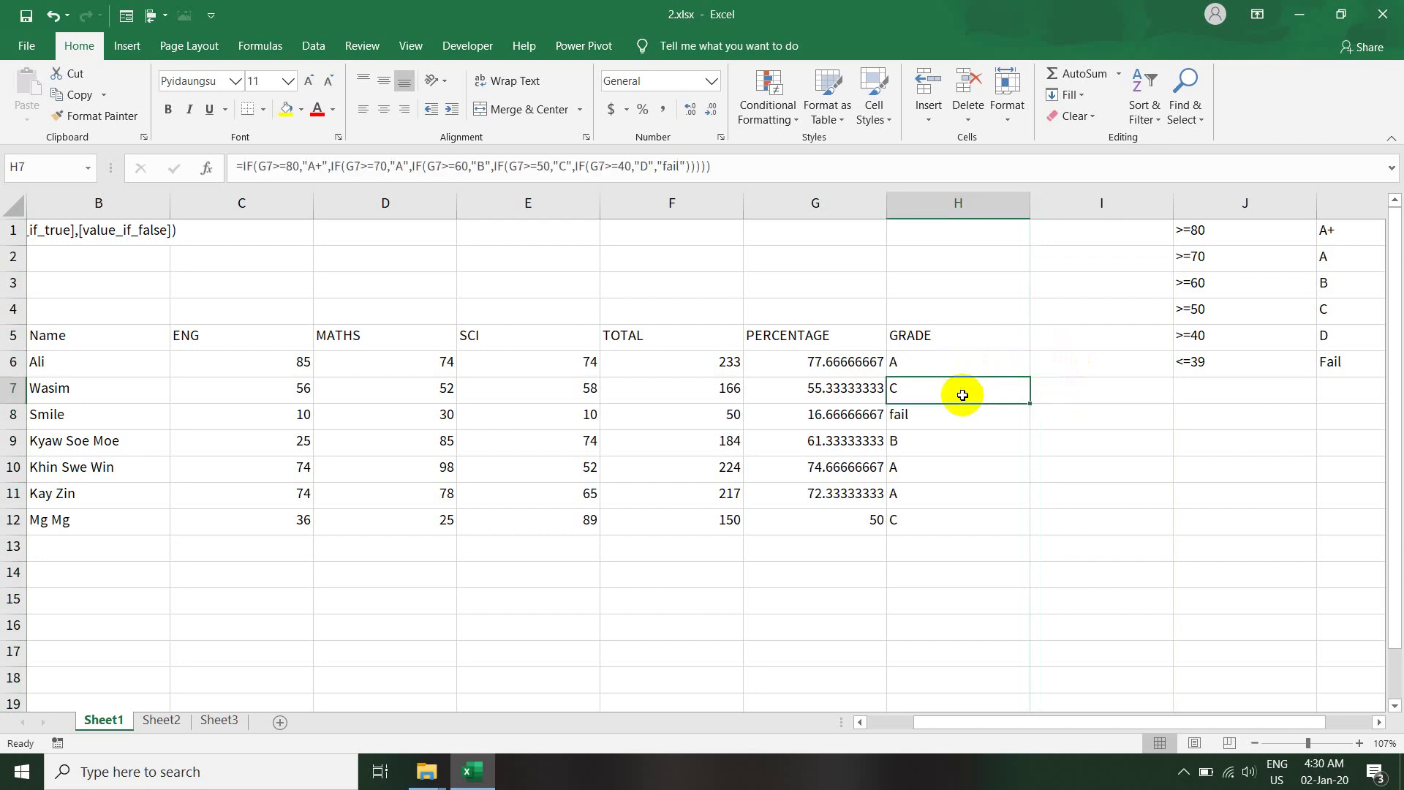
left_click(1095, 394)
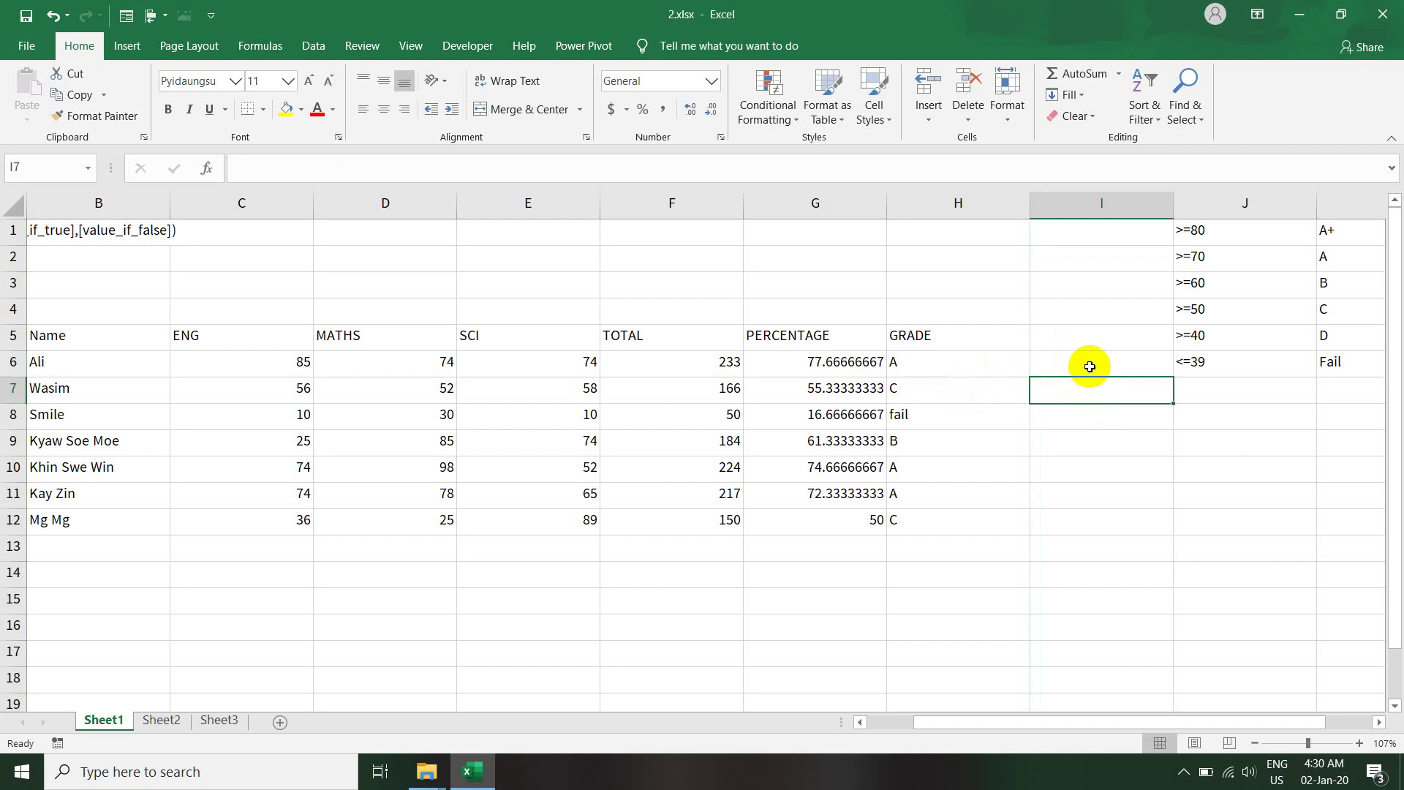
left_click(1089, 363)
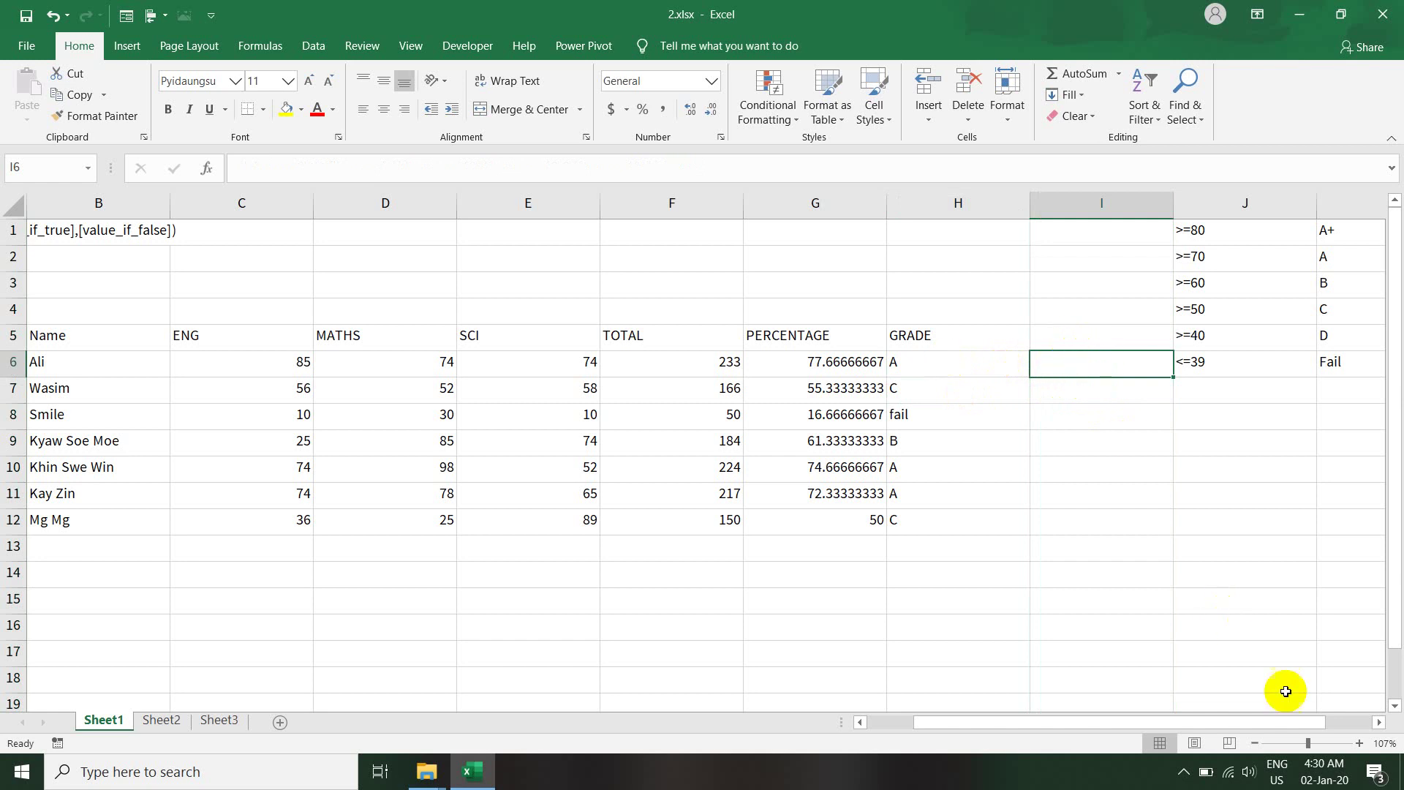
left_click(1327, 773)
left_click(1319, 740)
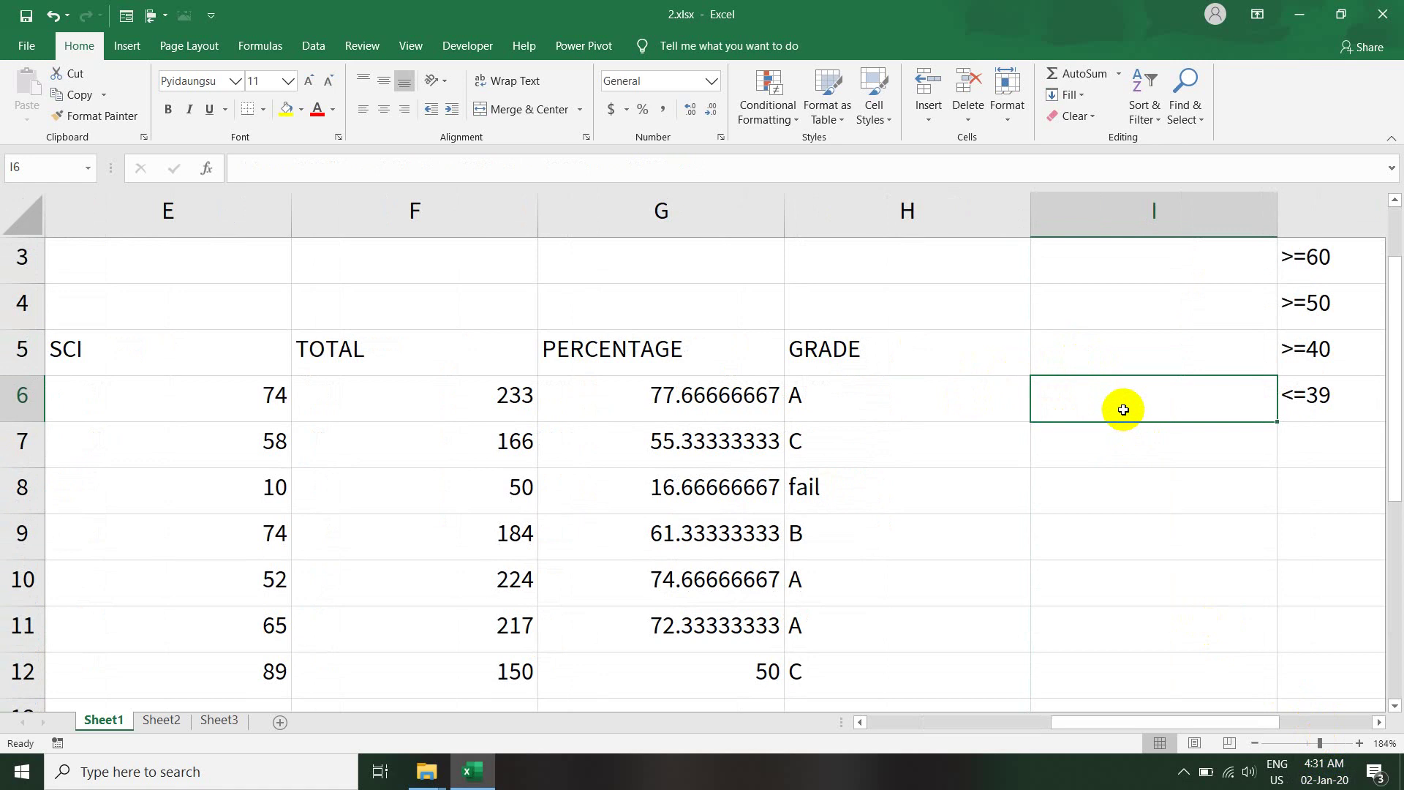
- Enter =H6="fail" in I6 and fill it down to I12, showing TRUE only in row 8
type("=")
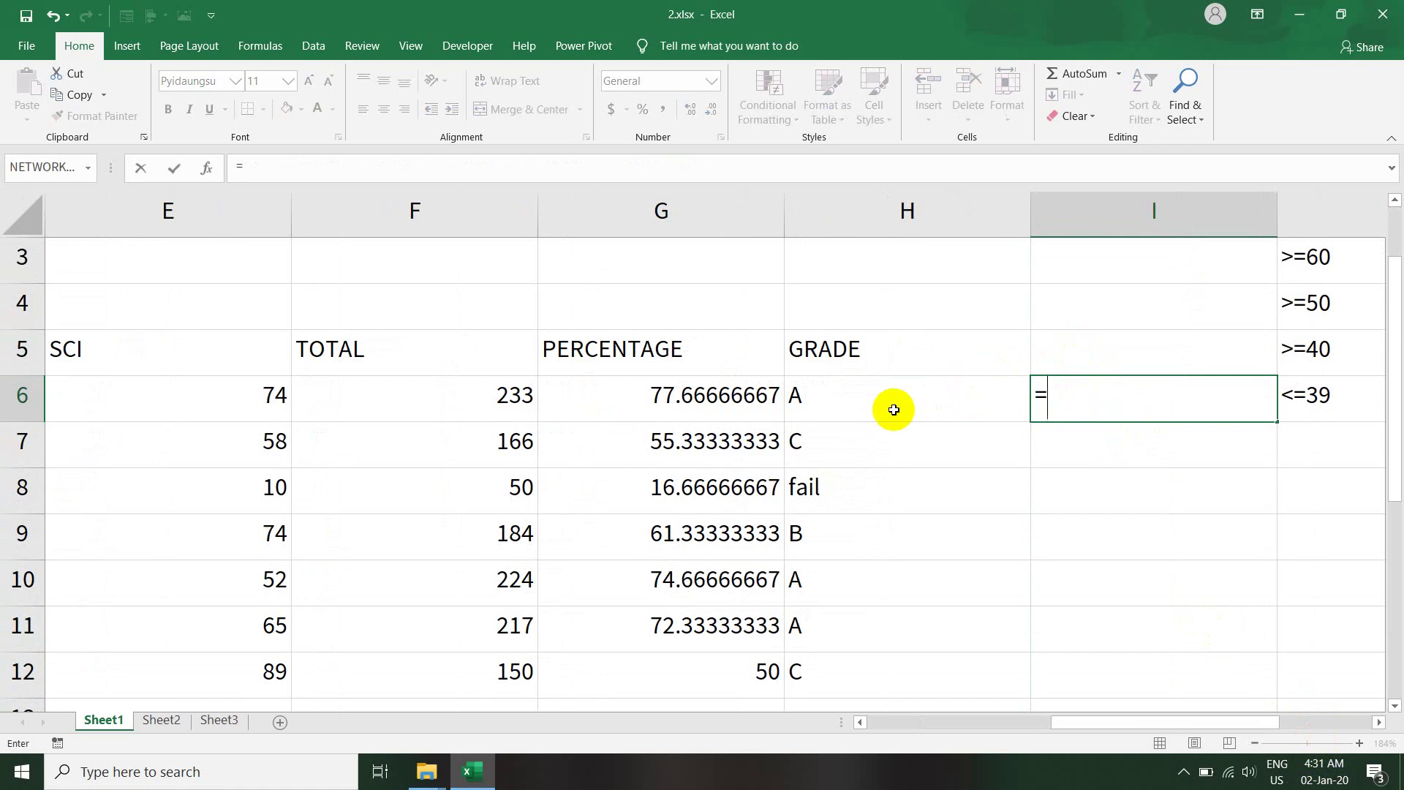
left_click(889, 392)
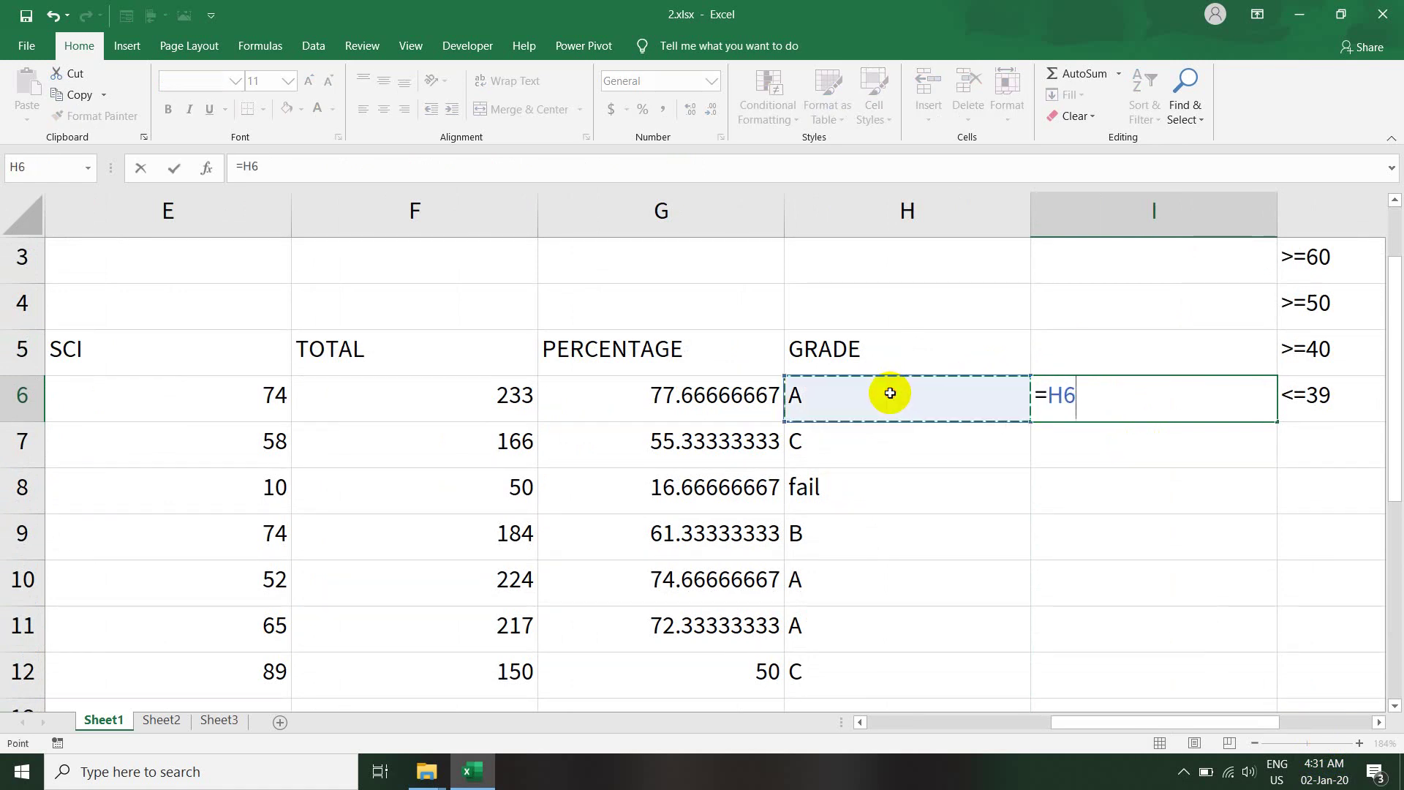
type("=")
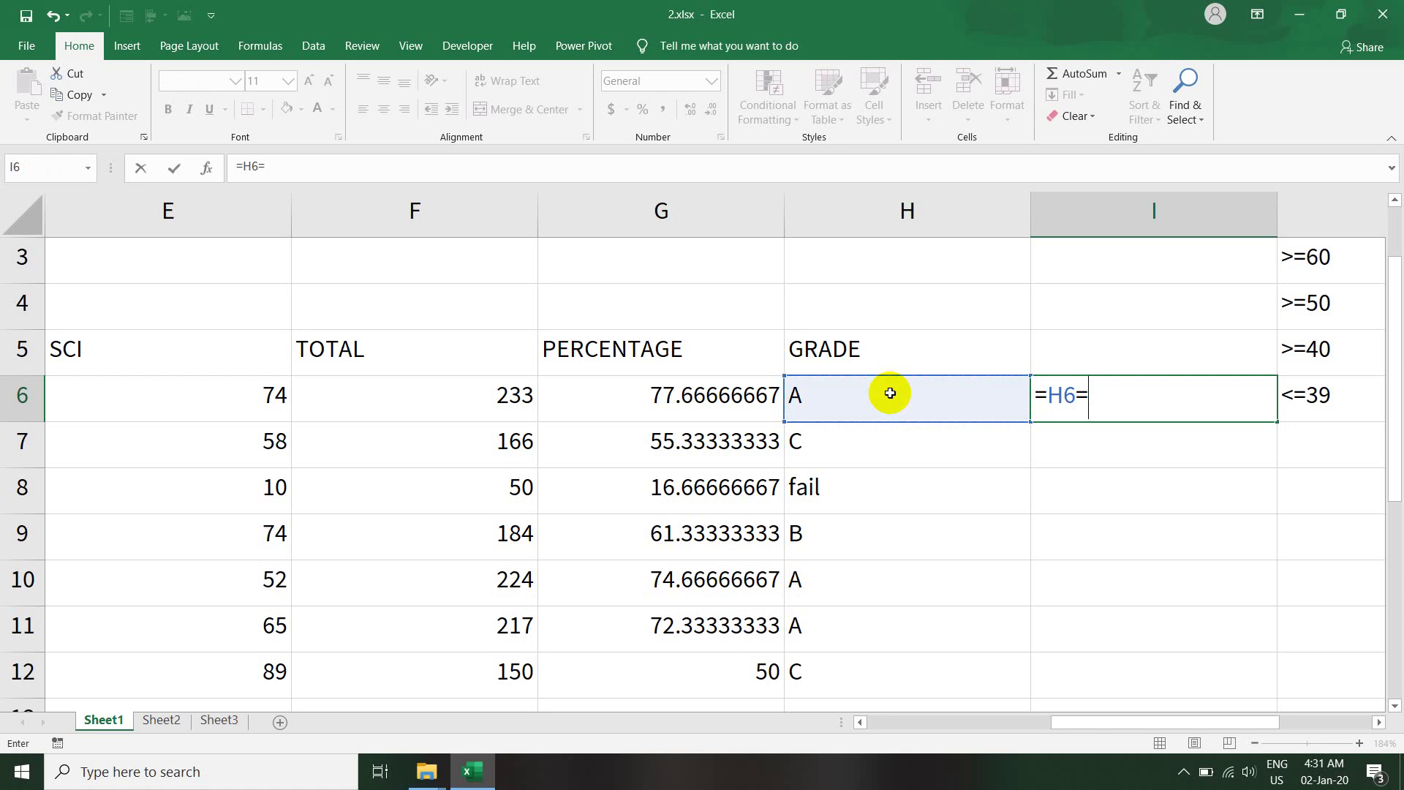
type("\"fail\"")
key("Return")
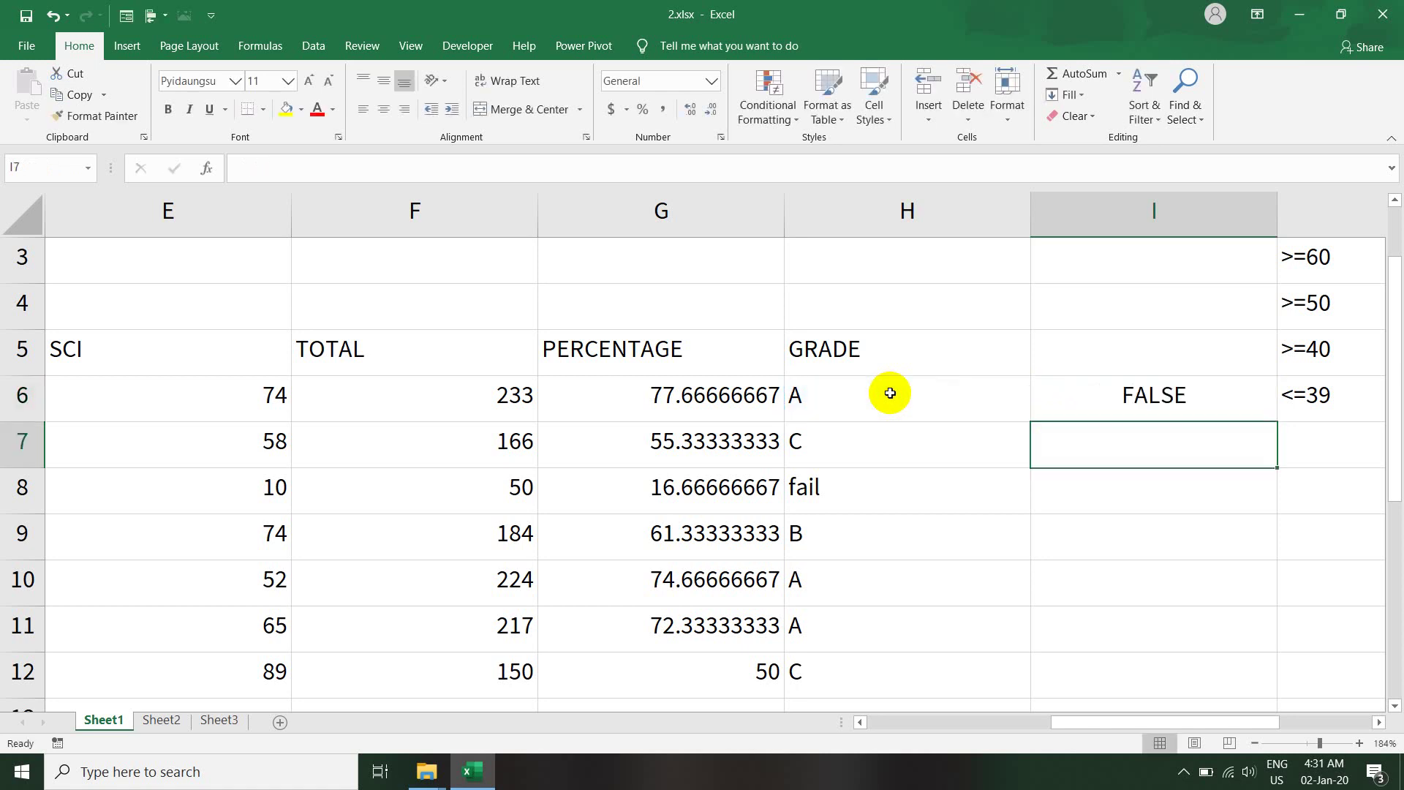
left_click(1166, 396)
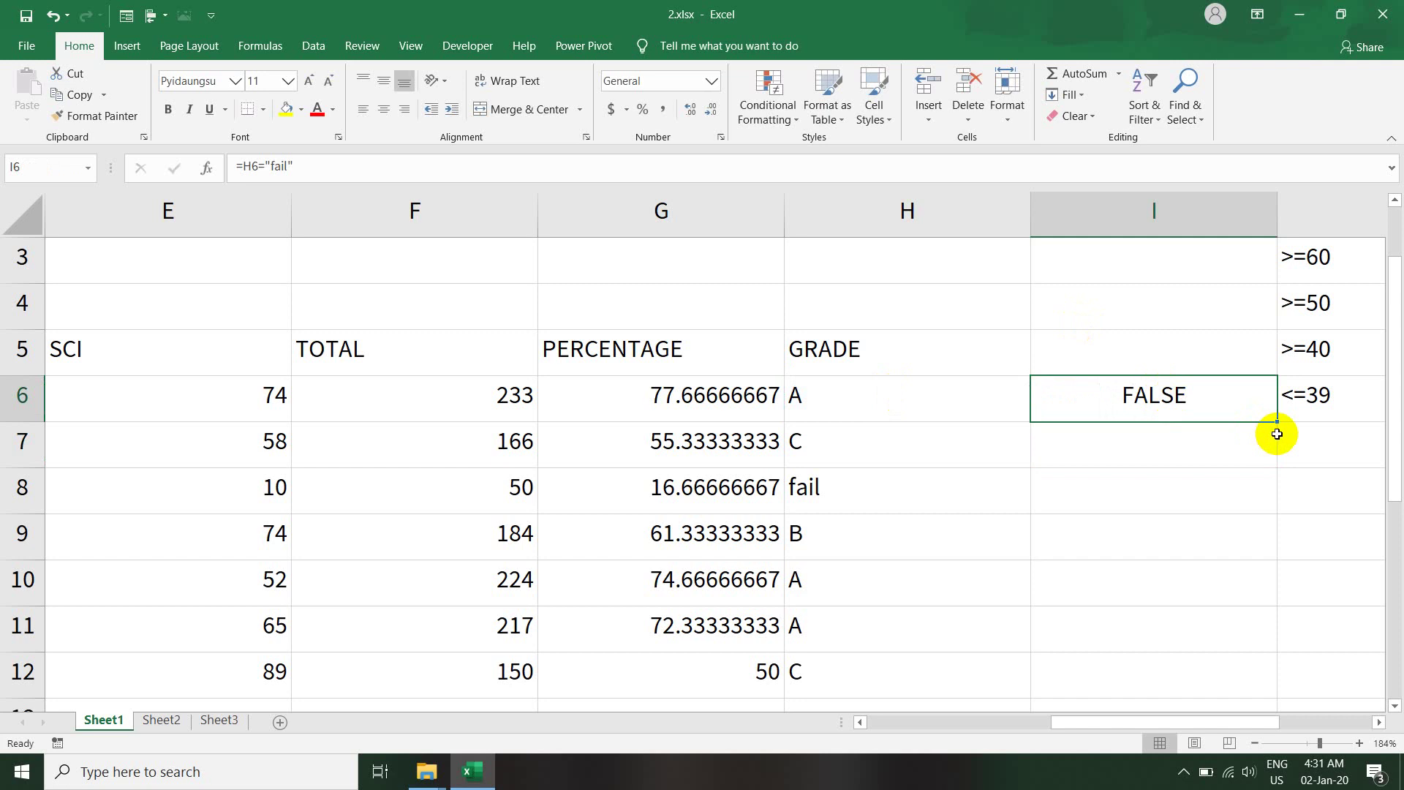
left_click_drag(1275, 421, 1318, 698)
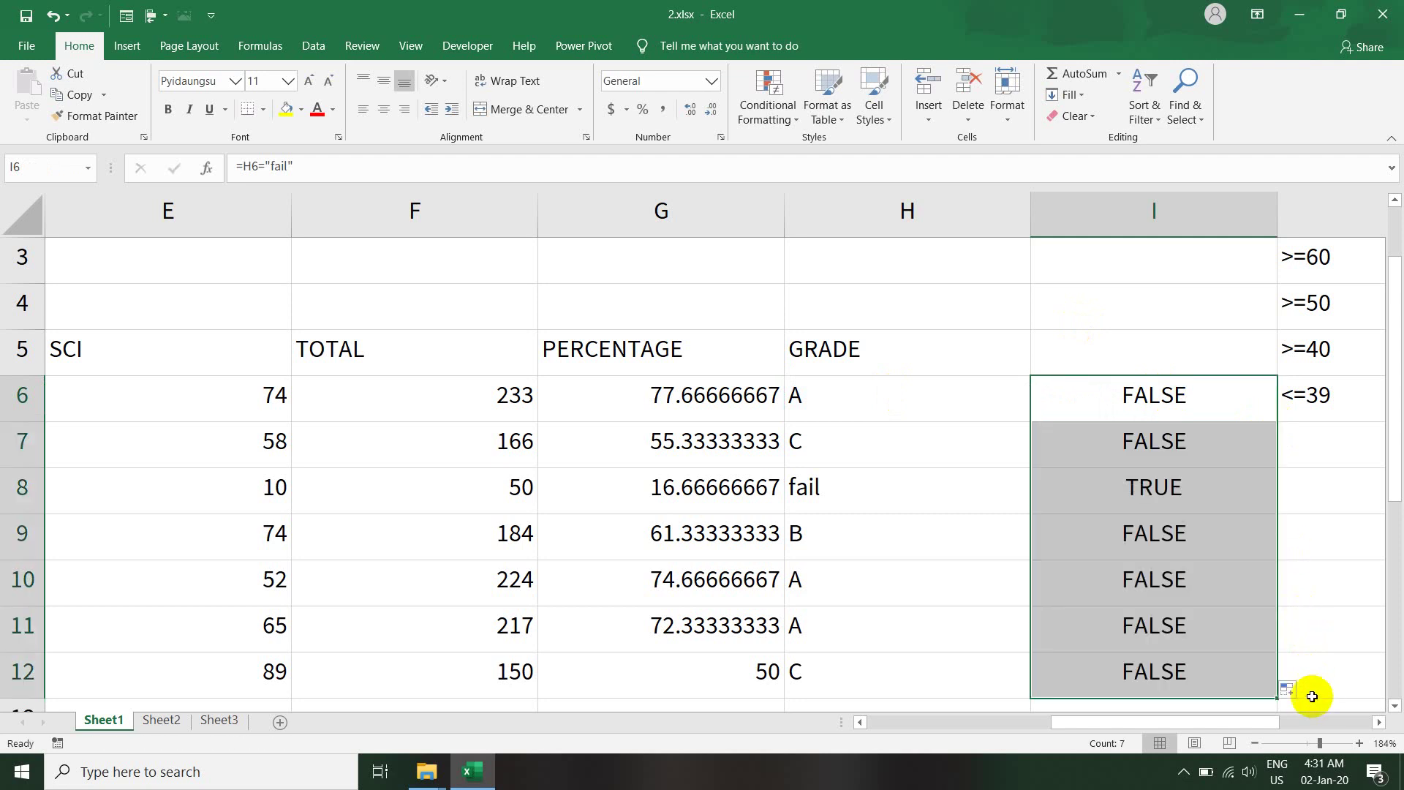
left_click(1137, 501)
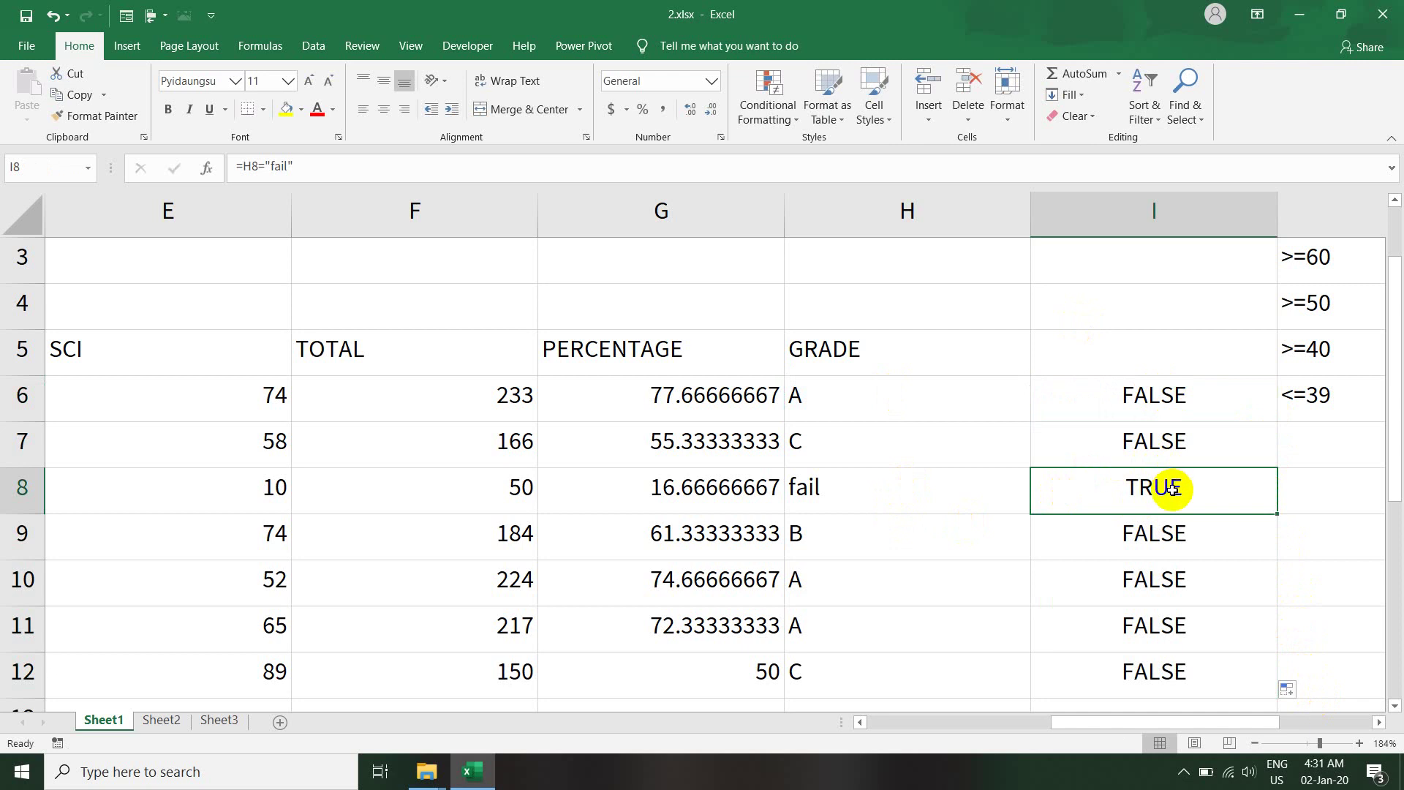
left_click(1130, 395)
- Copy the =H6="fail" formula text from inside cell I6, then zoom back to 126%
left_click(1153, 488)
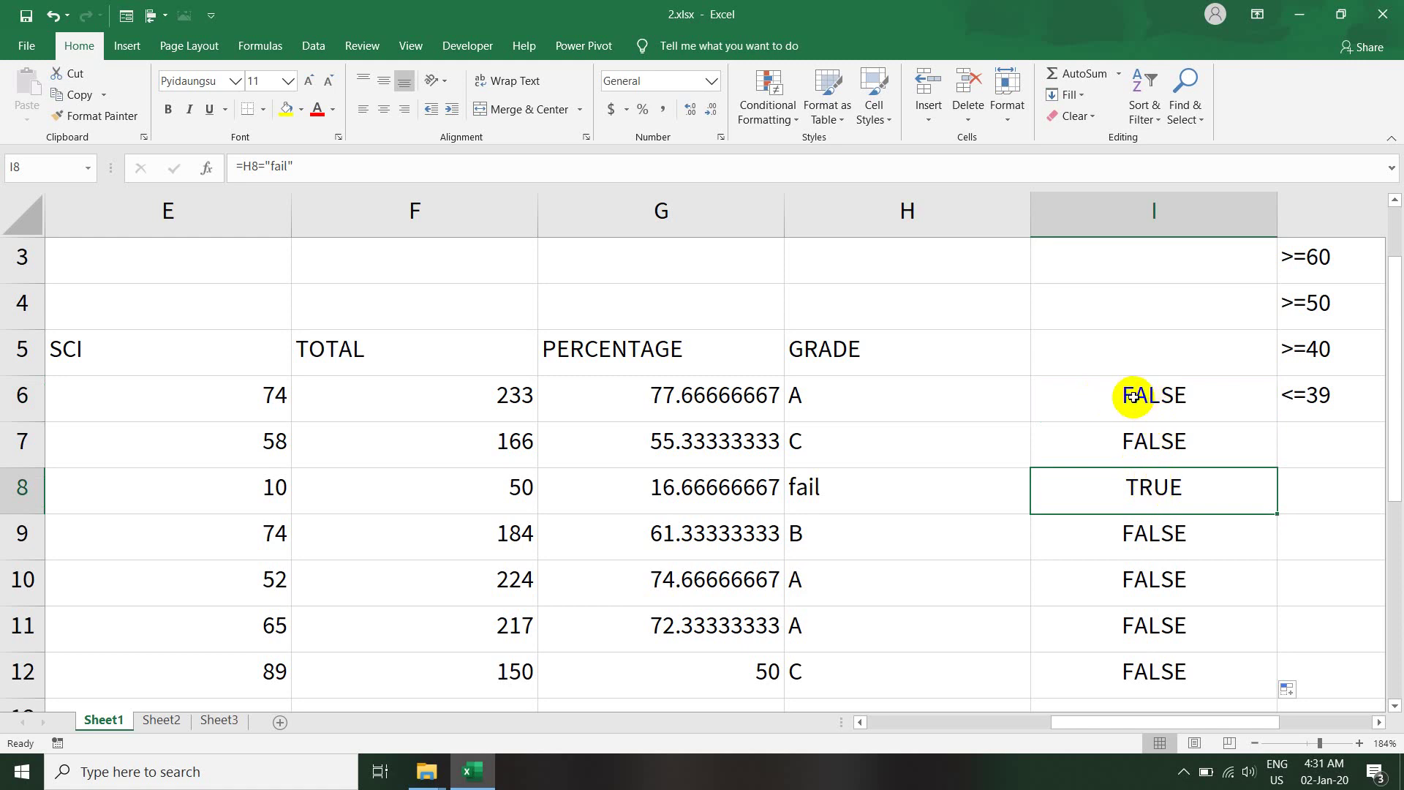
left_click(1133, 396)
double_click(1133, 397)
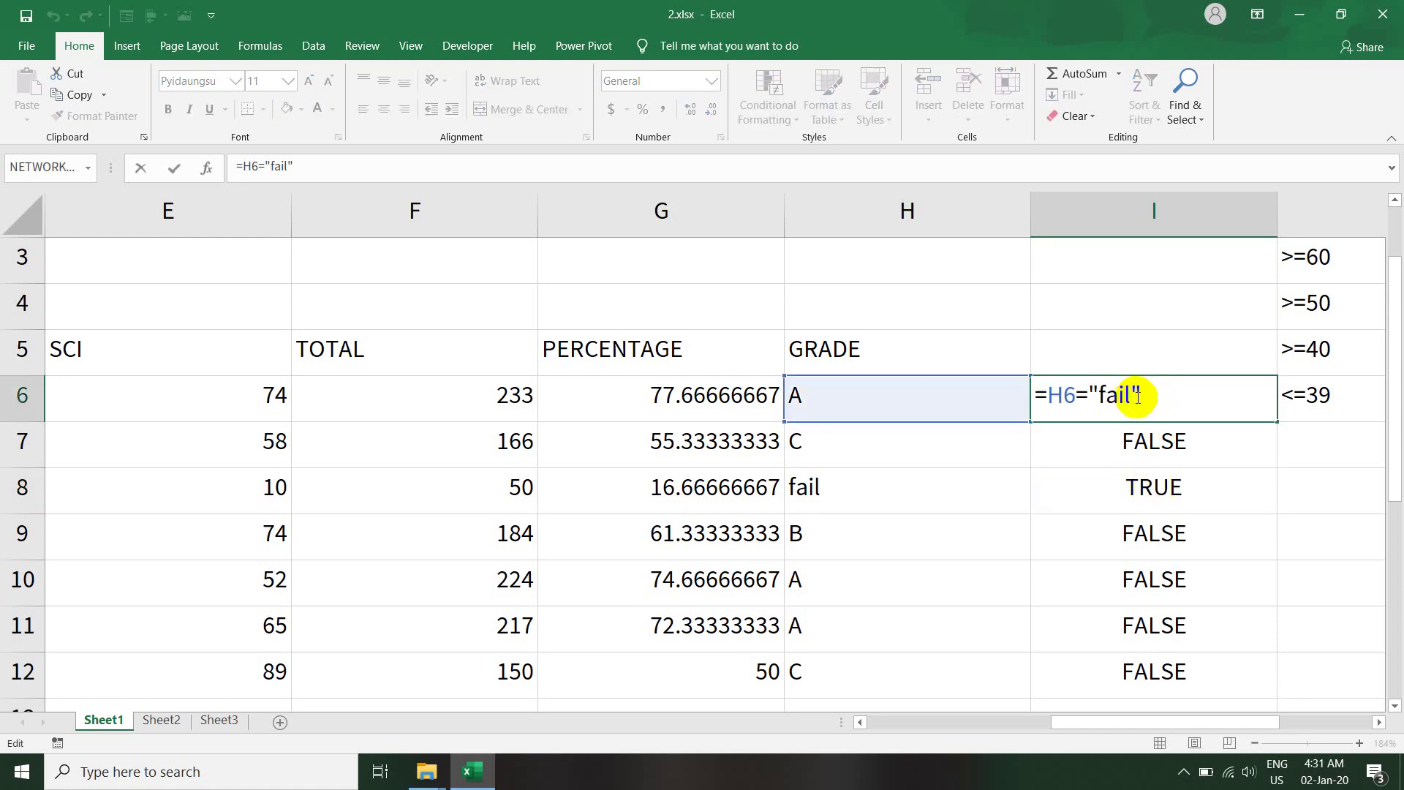
left_click_drag(1133, 400, 1024, 401)
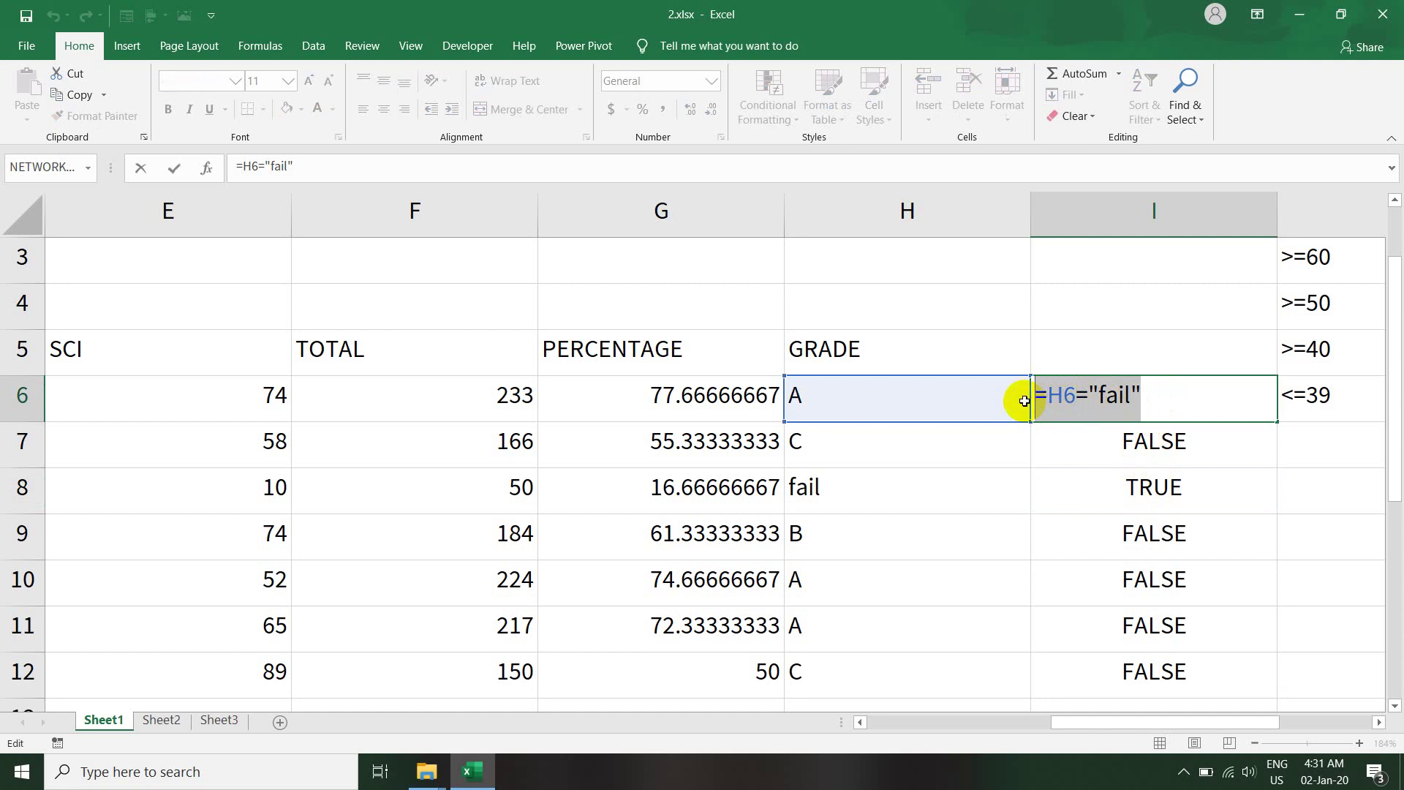
key("ctrl+c")
key("Return")
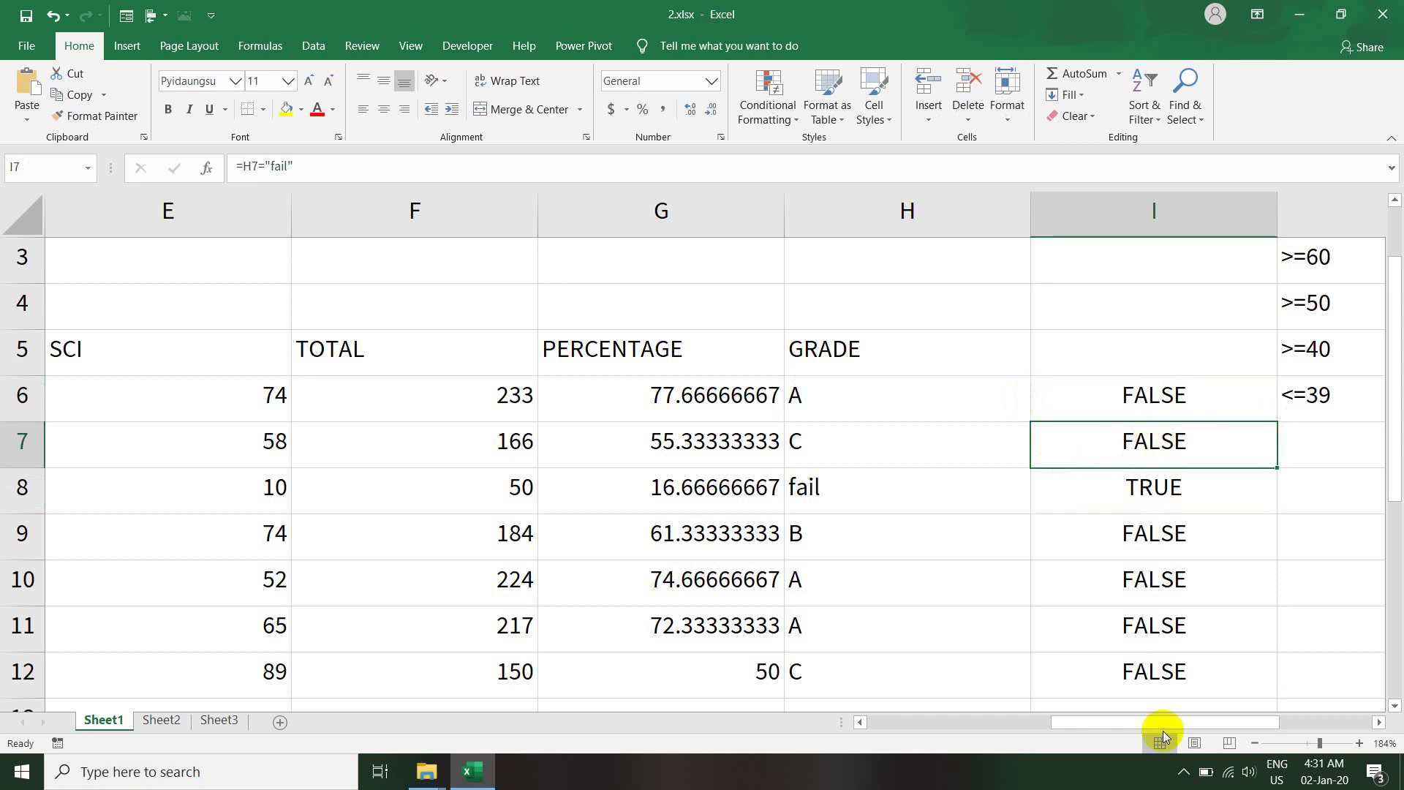
left_click(1311, 743)
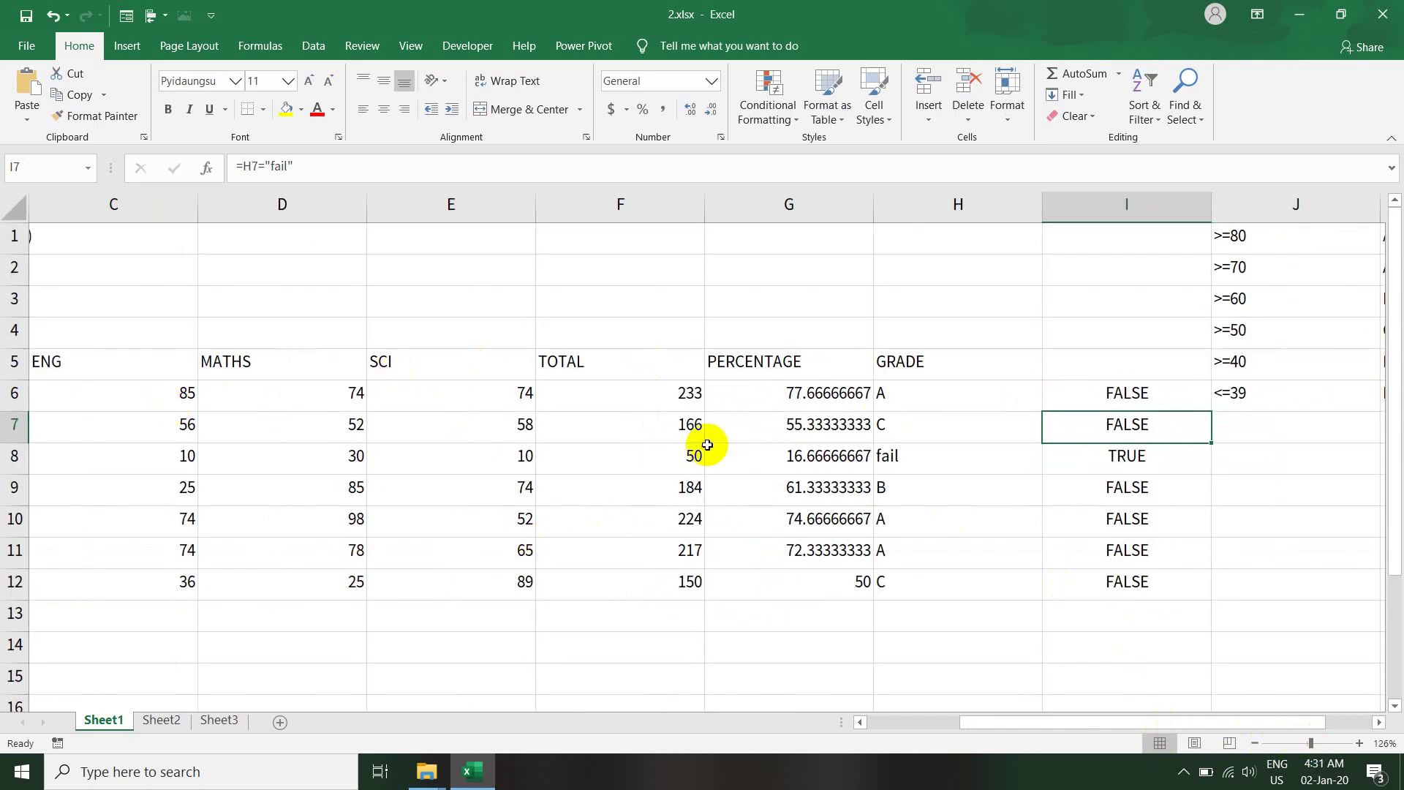
- Select student rows 6 to 12 and start a New Formatting Rule of the formula type
left_click(942, 587)
left_click_drag(942, 586, 12, 395)
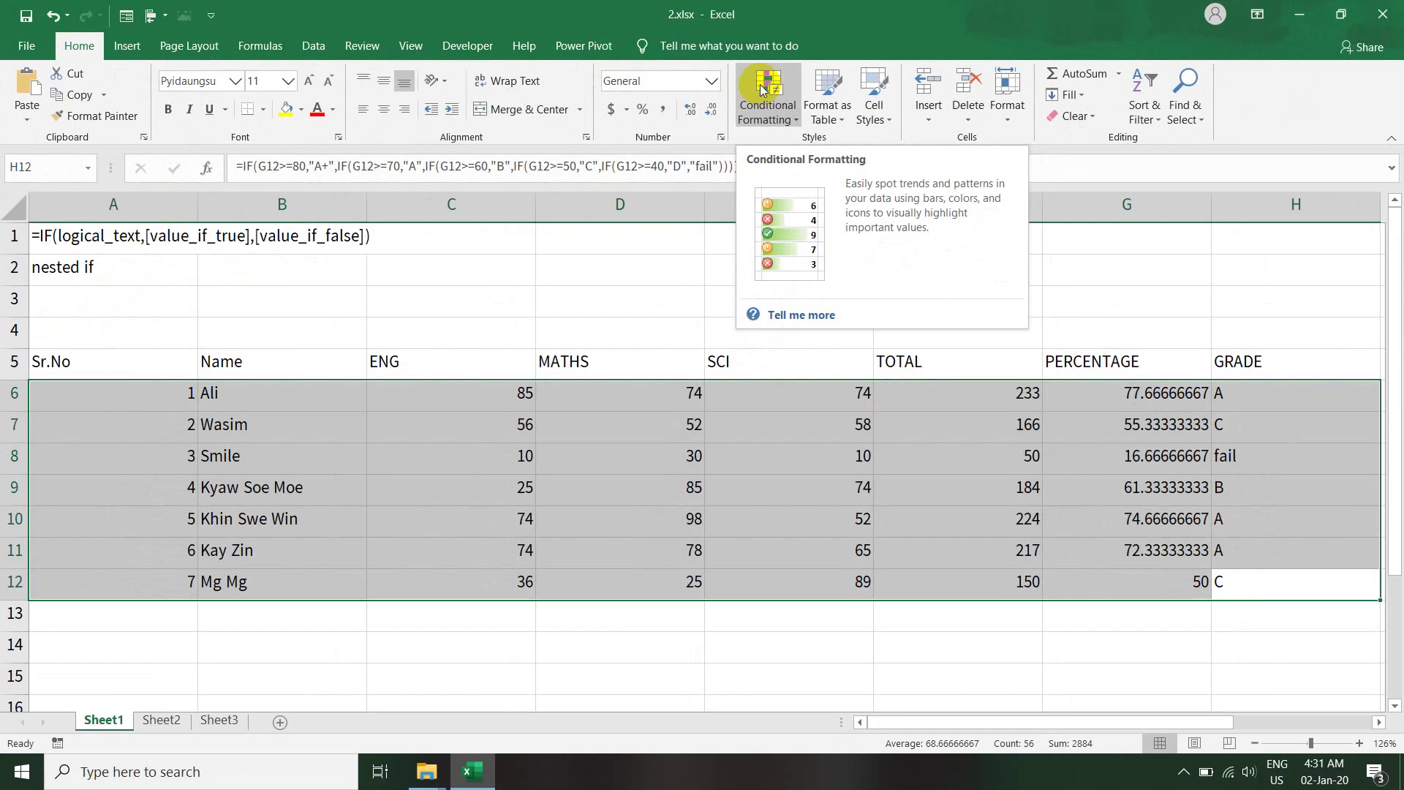
left_click(763, 89)
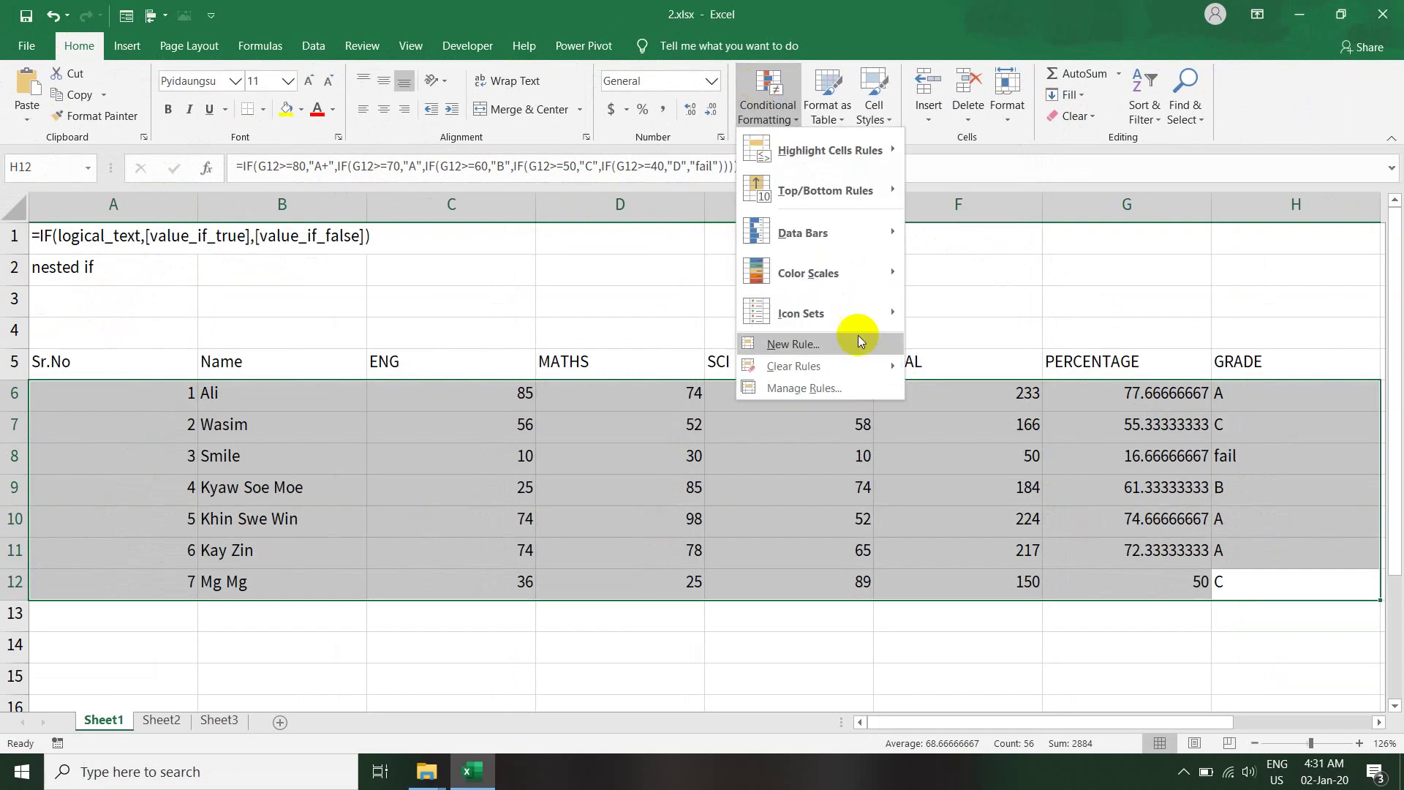
left_click(816, 350)
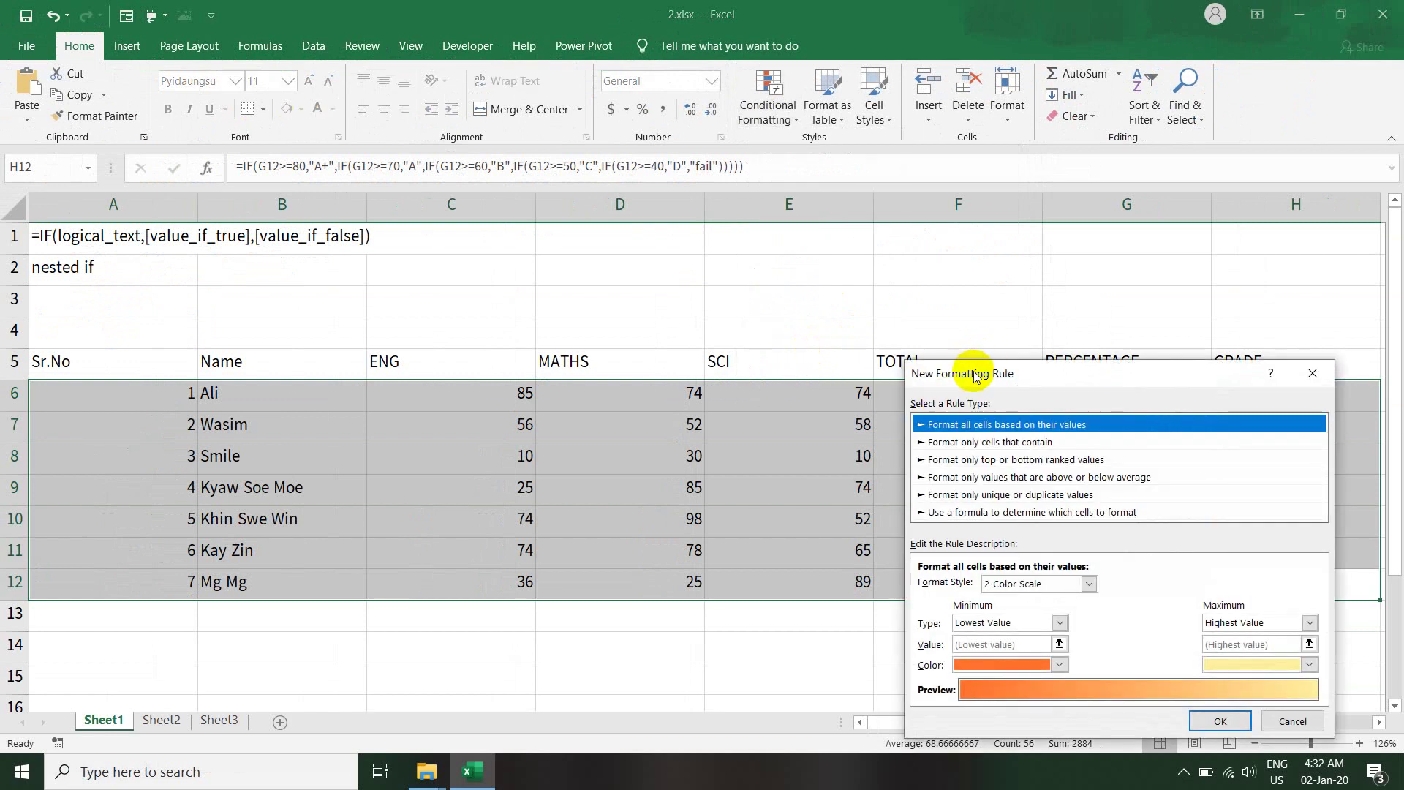
left_click_drag(974, 374, 646, 146)
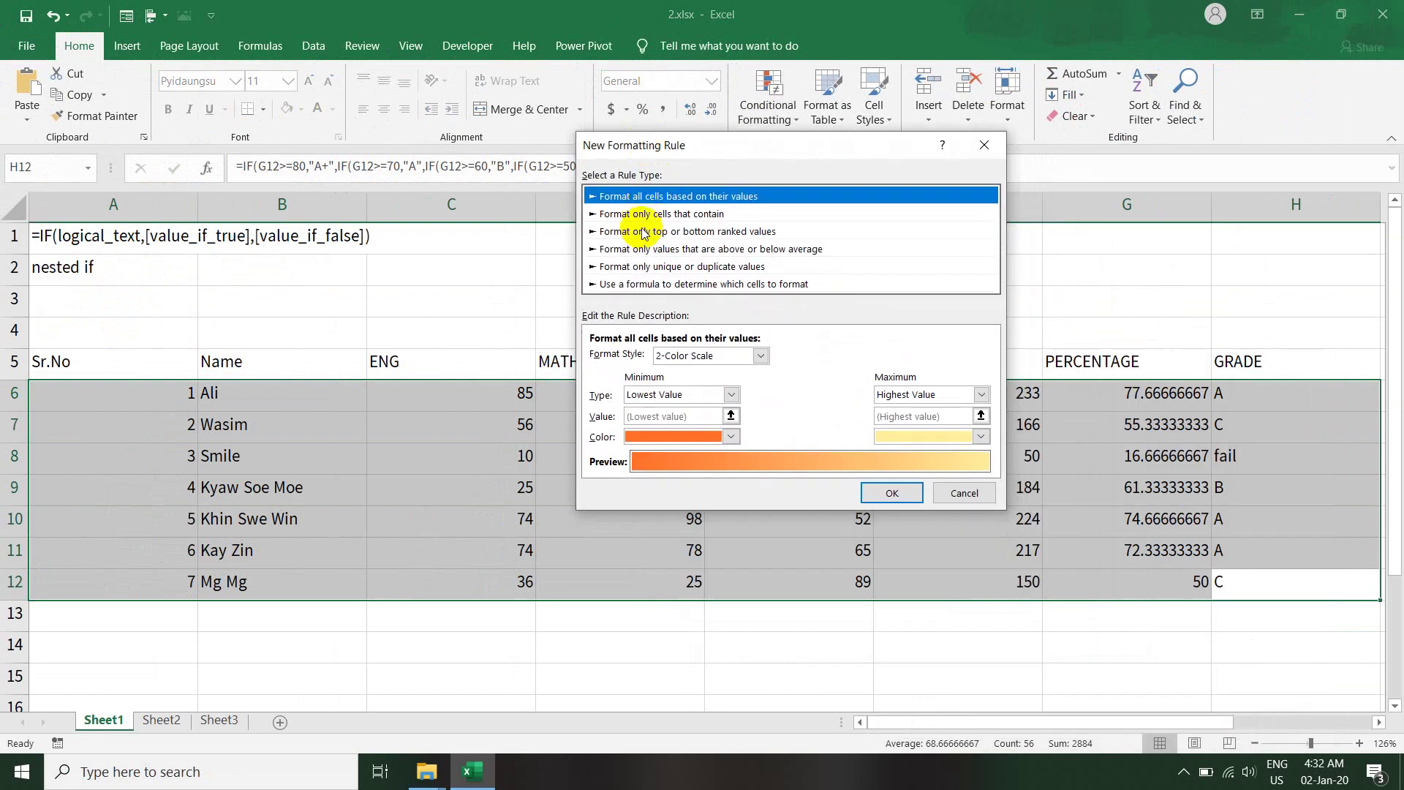
left_click(653, 285)
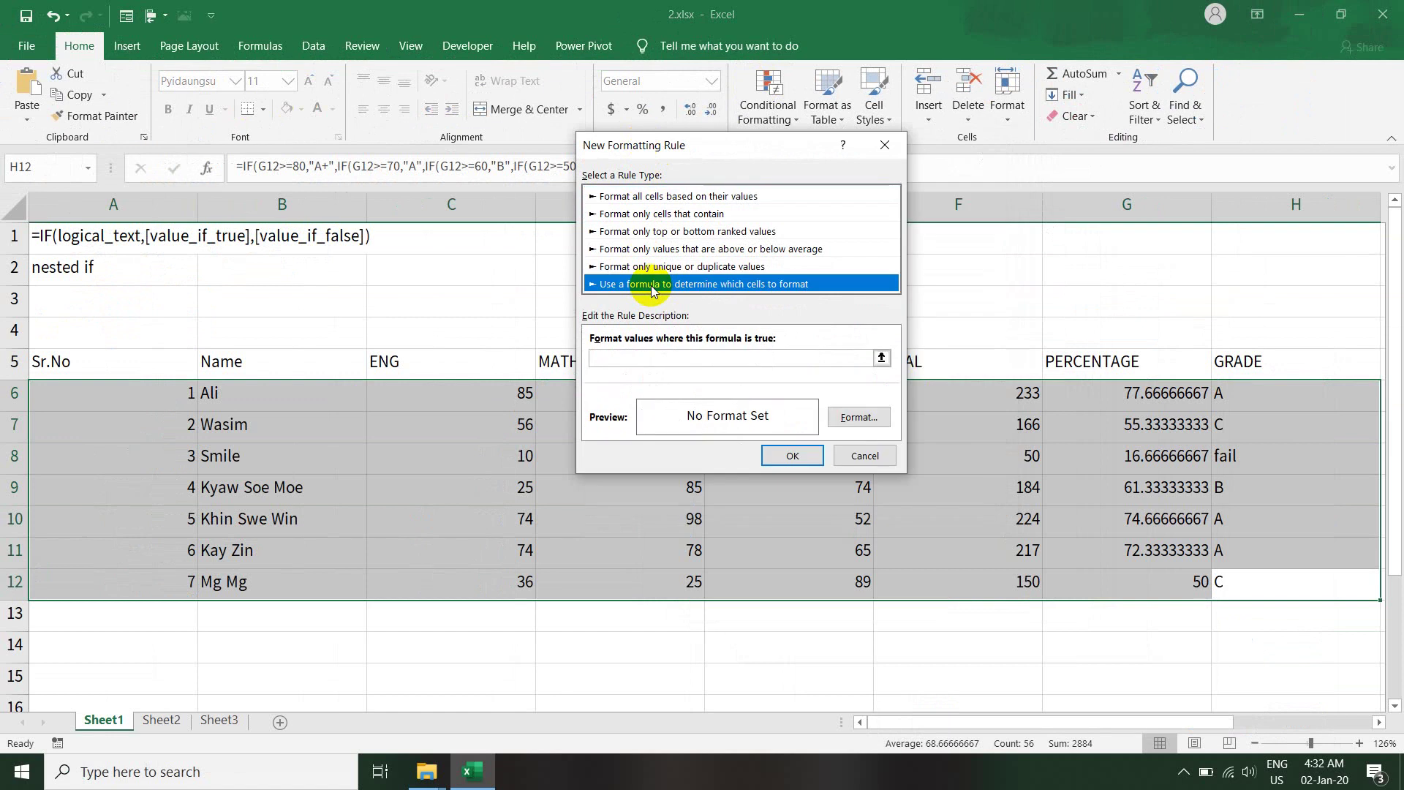
- Paste the fail test as the rule formula and lock only the column: =$H6="fail"
left_click(622, 358)
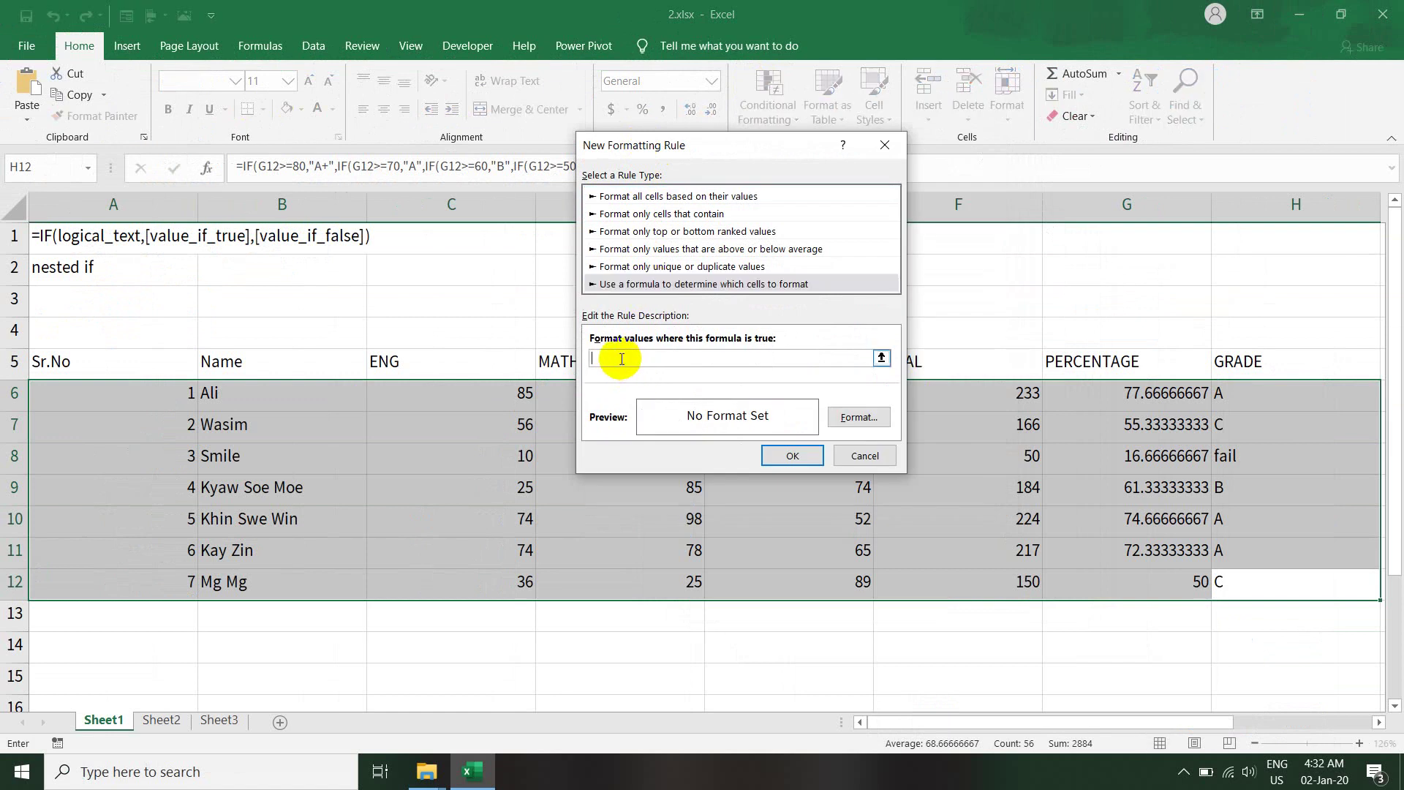
type("=H6=\"fail\"")
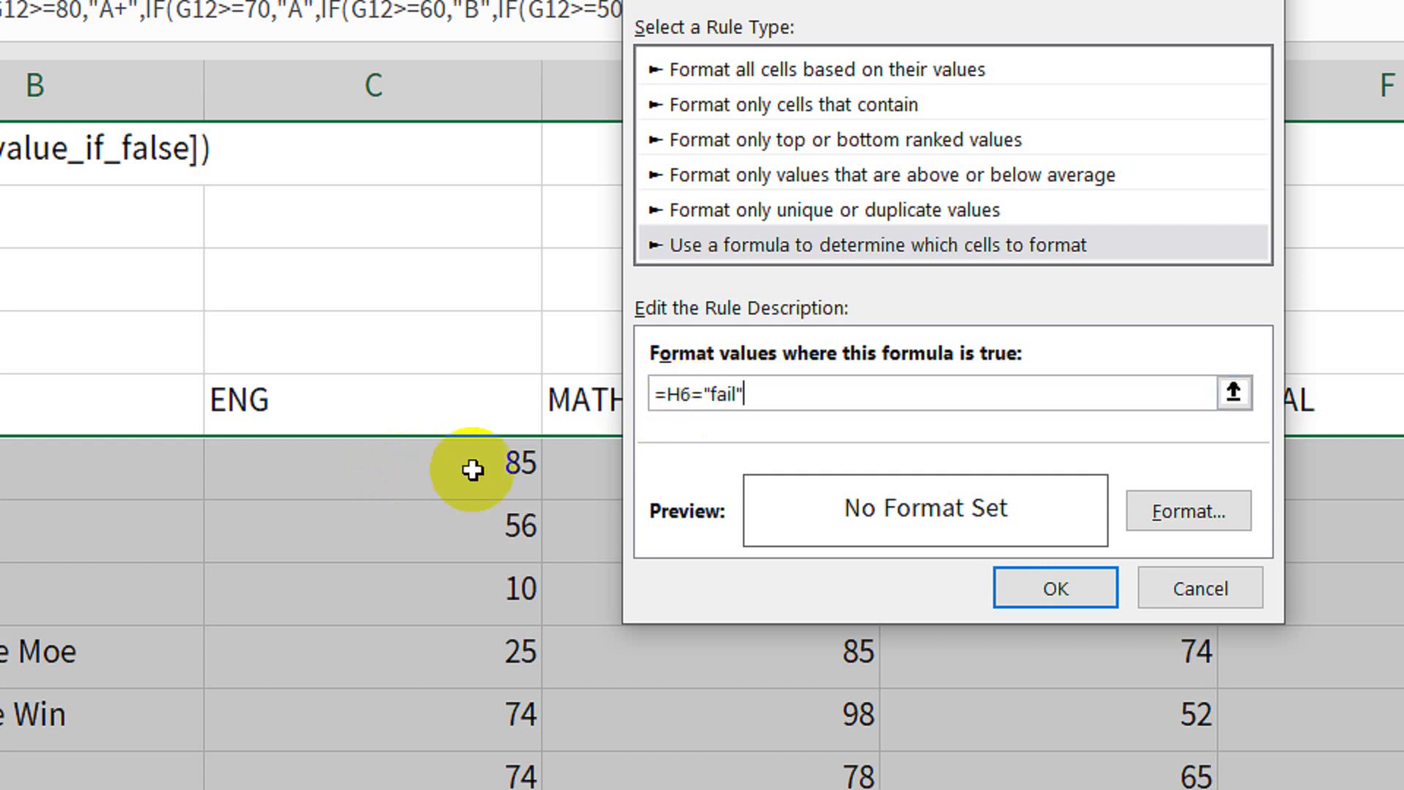
left_click(681, 395)
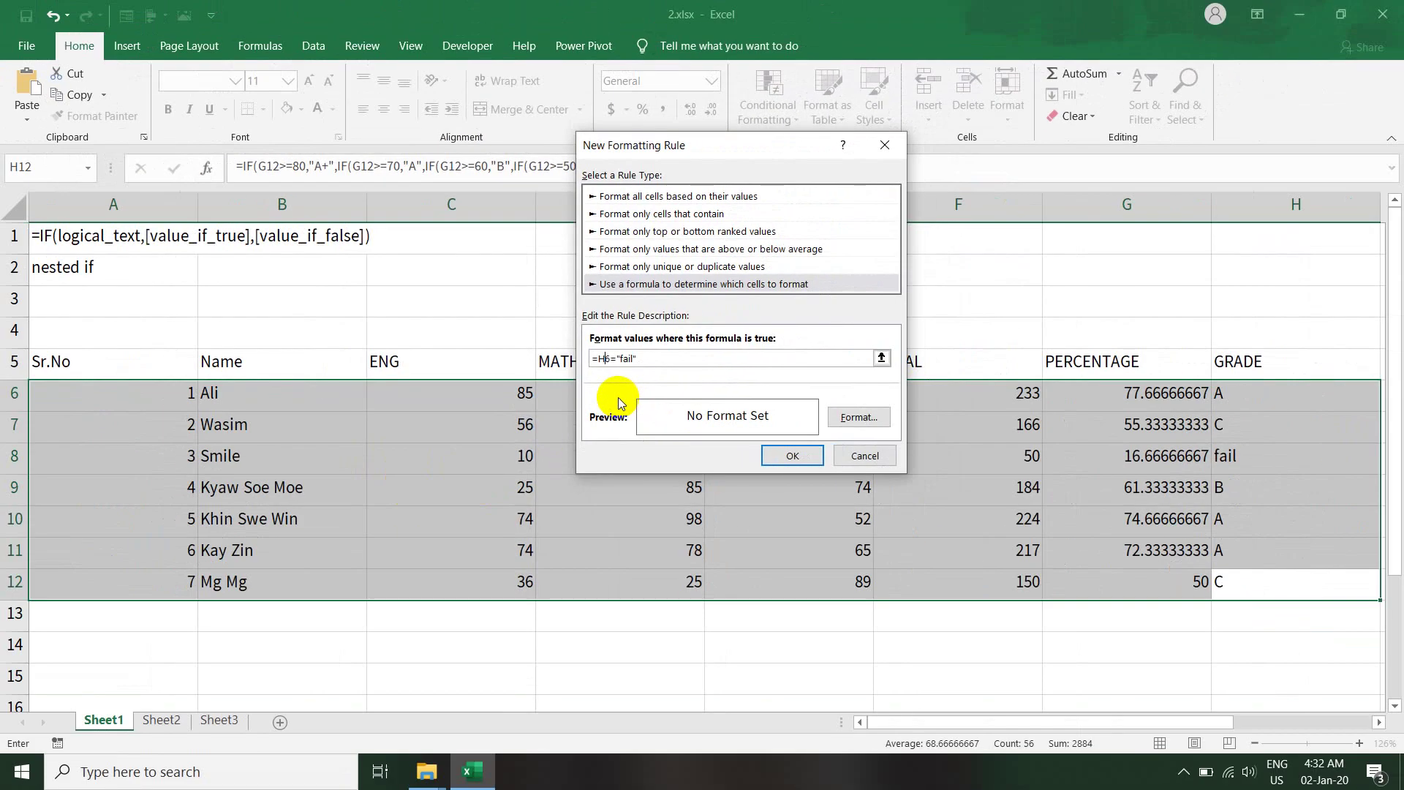
key("F4")
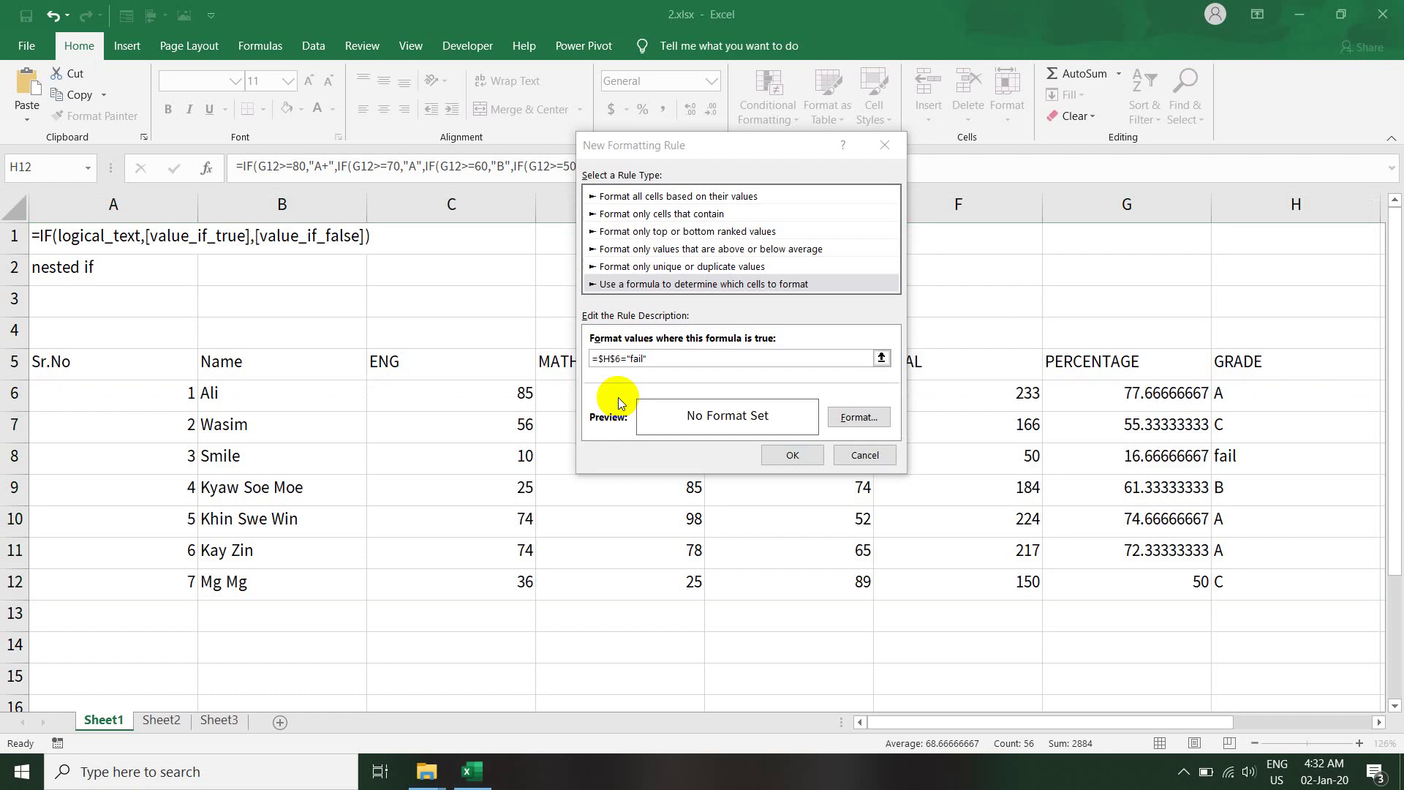
key("super+p")
key("Escape")
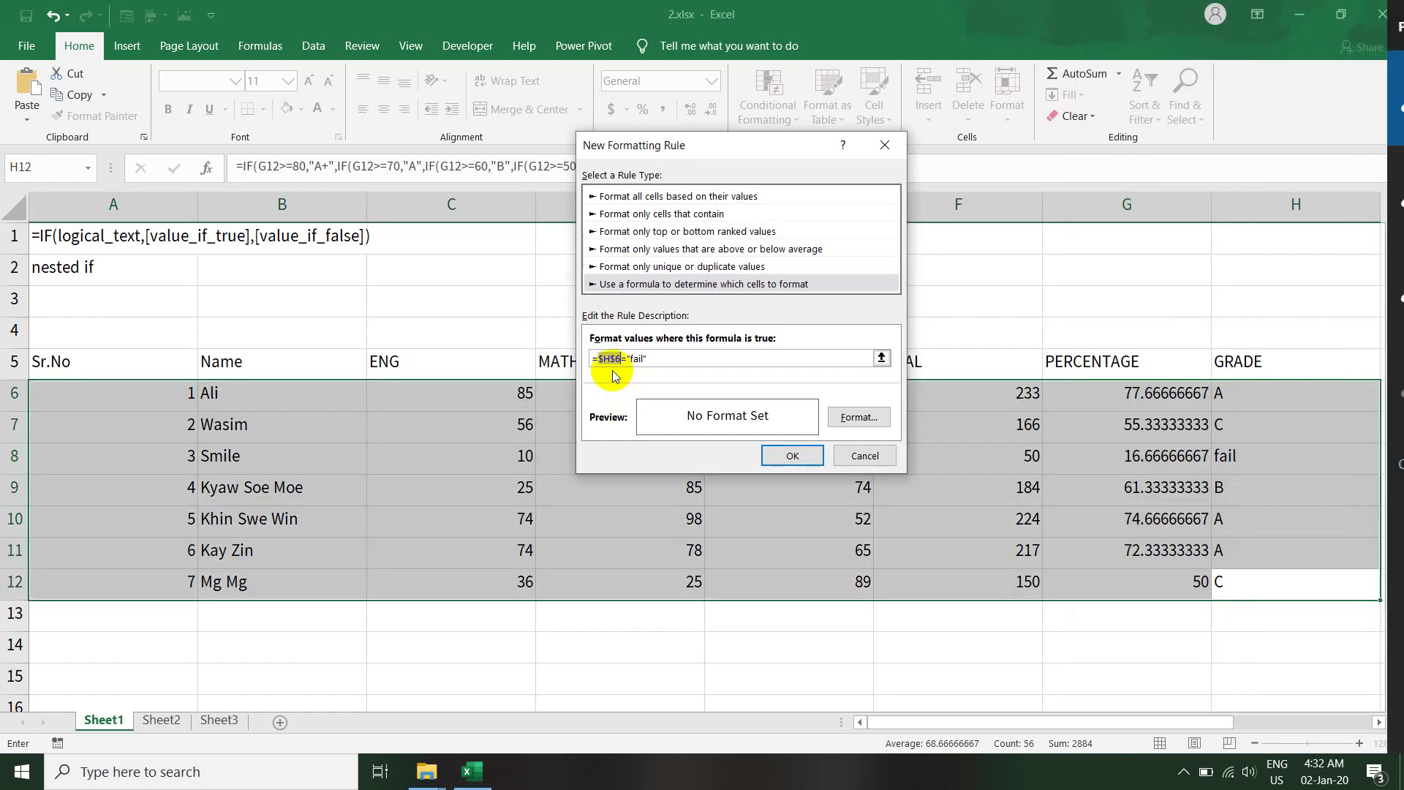
key("F4")
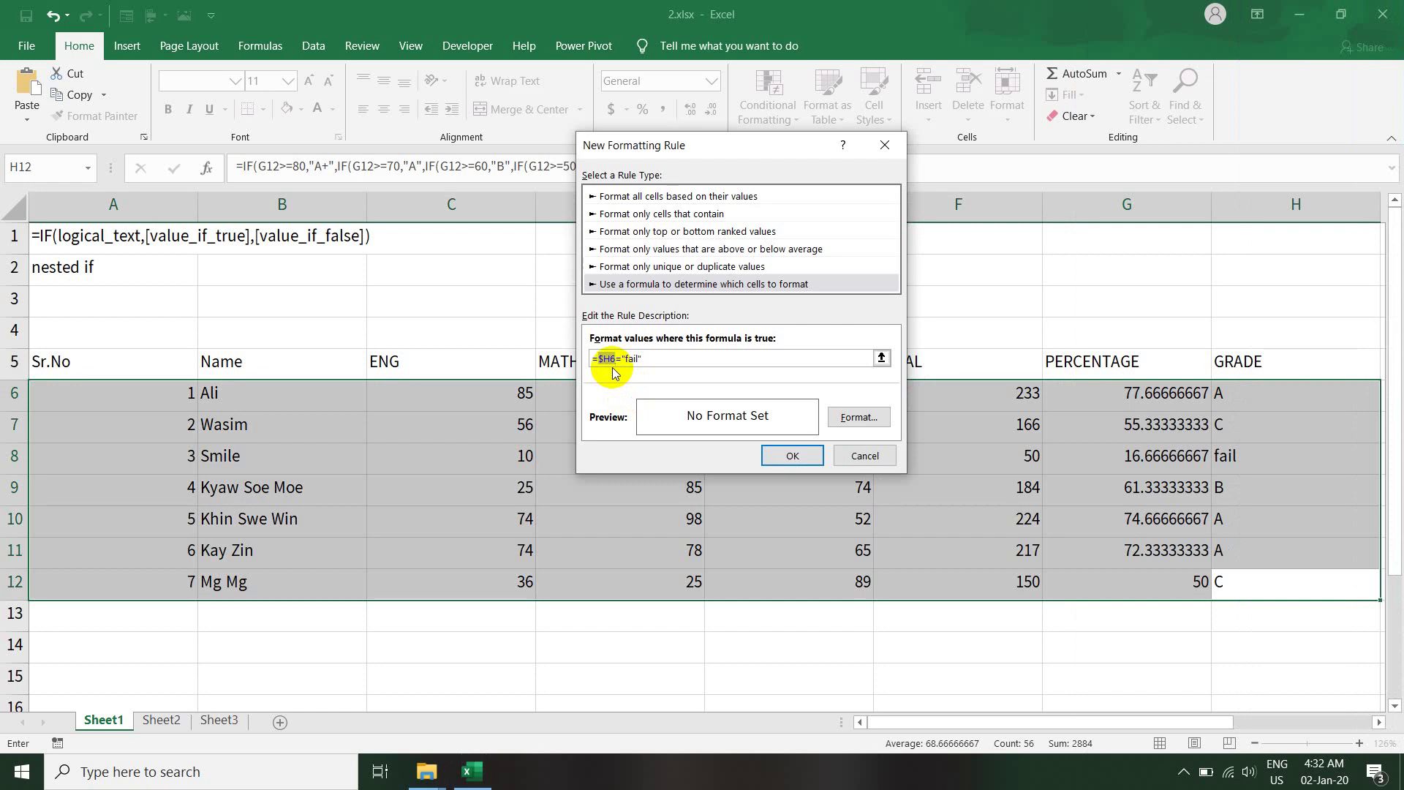
left_click(636, 357)
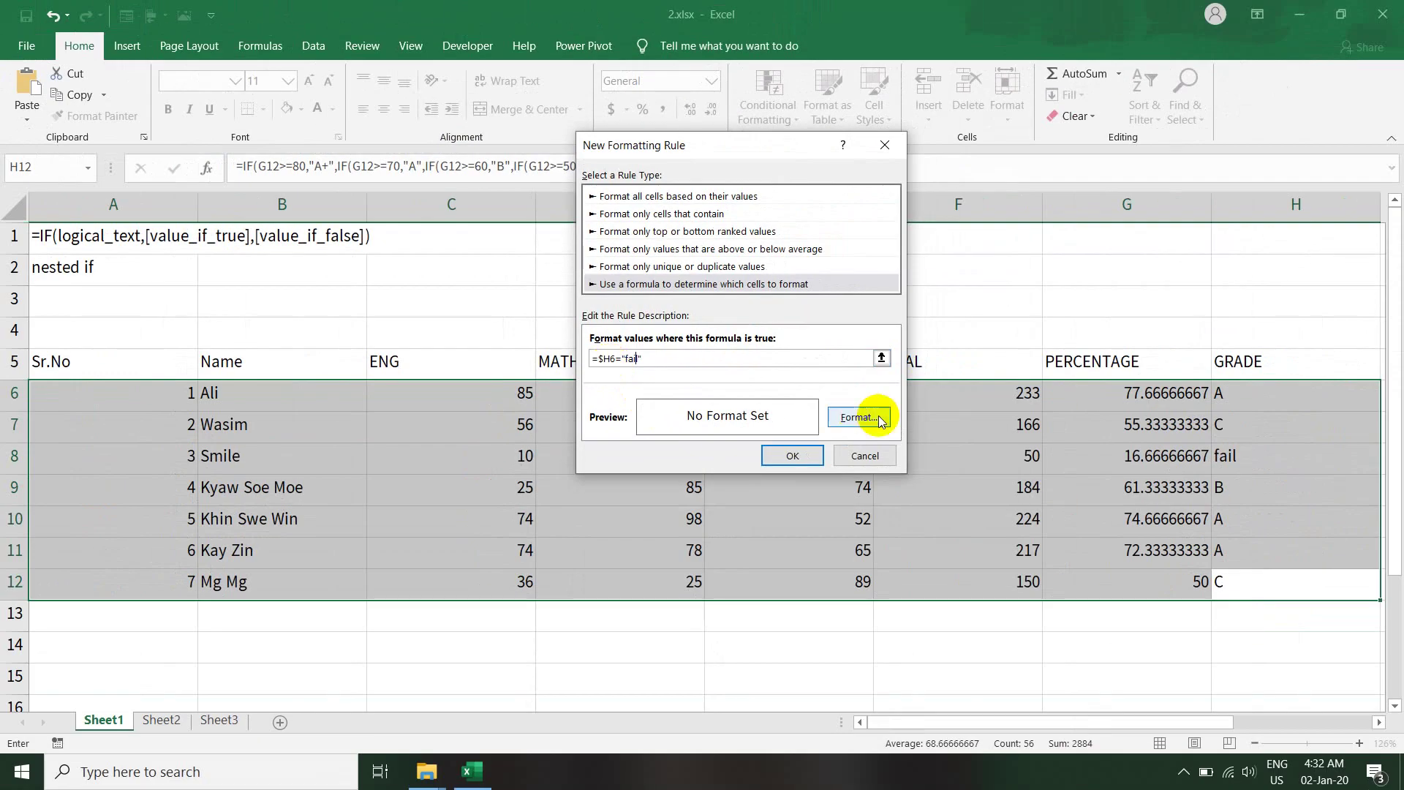
- Set the rule's format to an orange cell fill
left_click(863, 418)
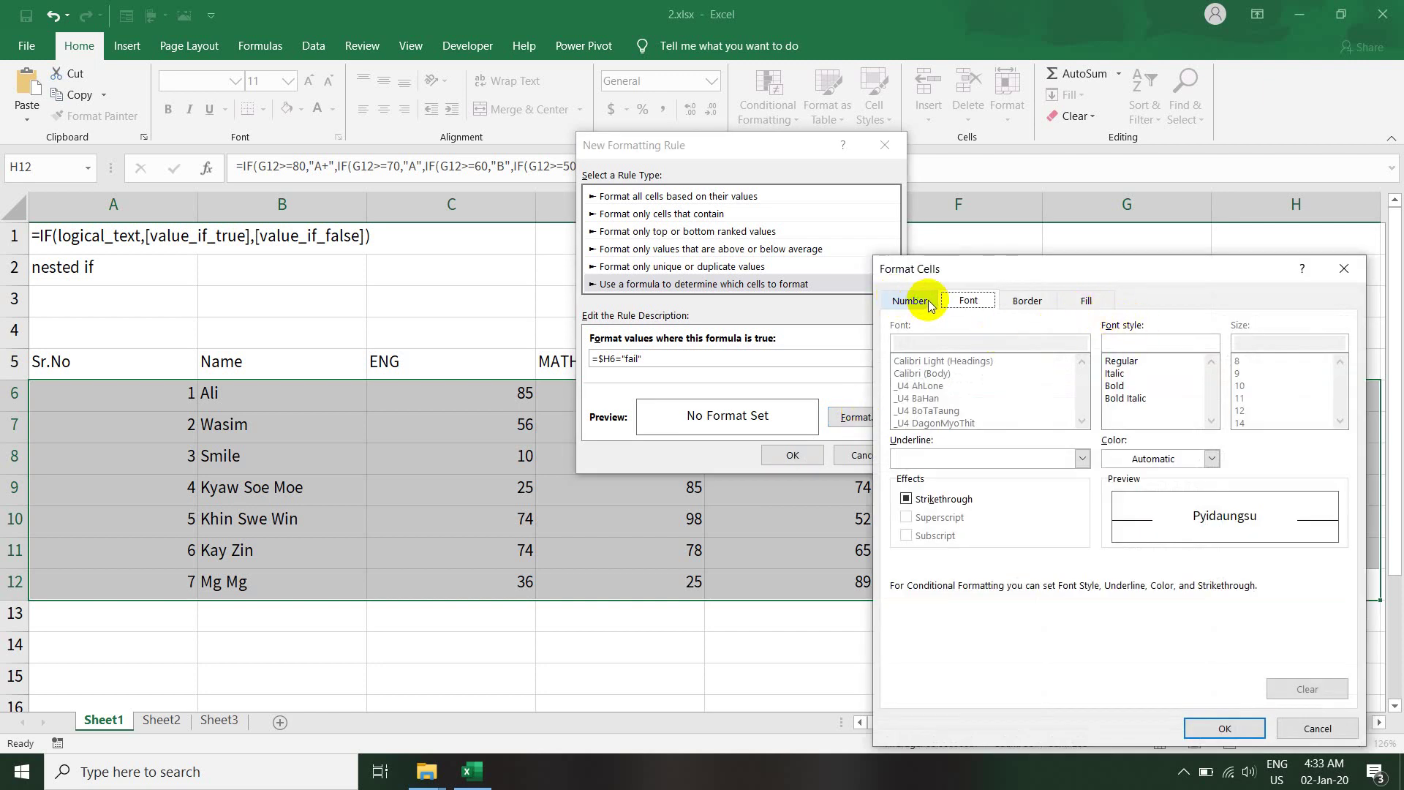
left_click(1081, 301)
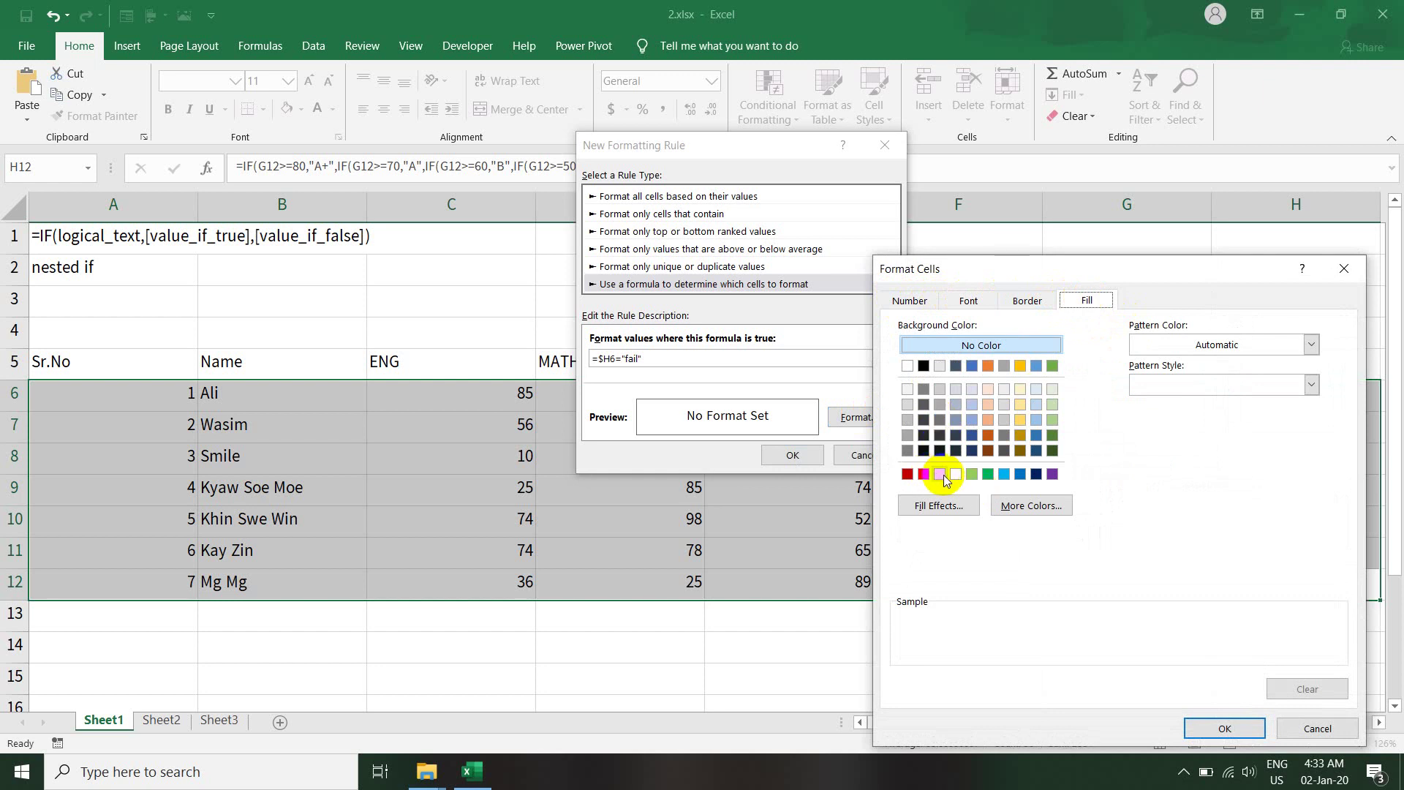
left_click(940, 474)
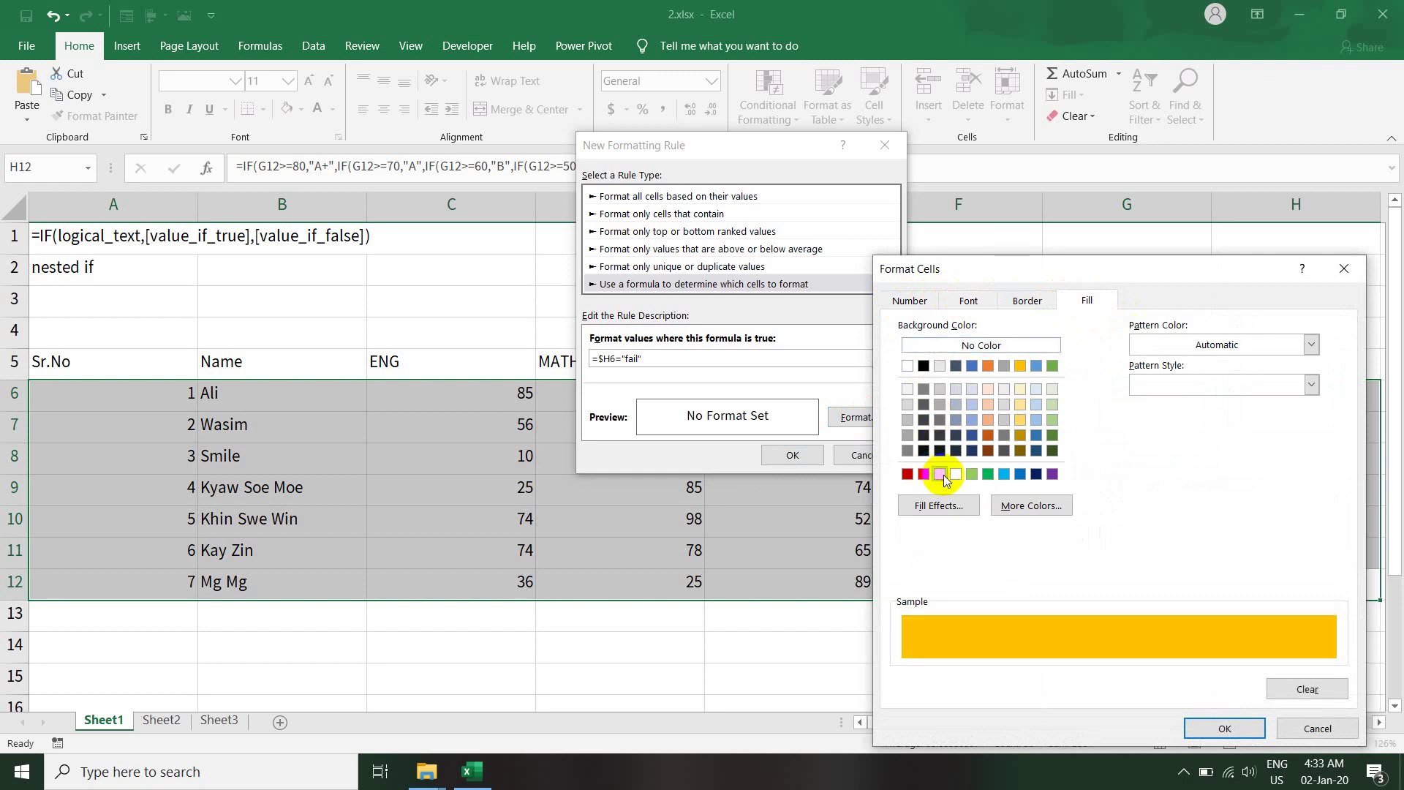
left_click(1214, 726)
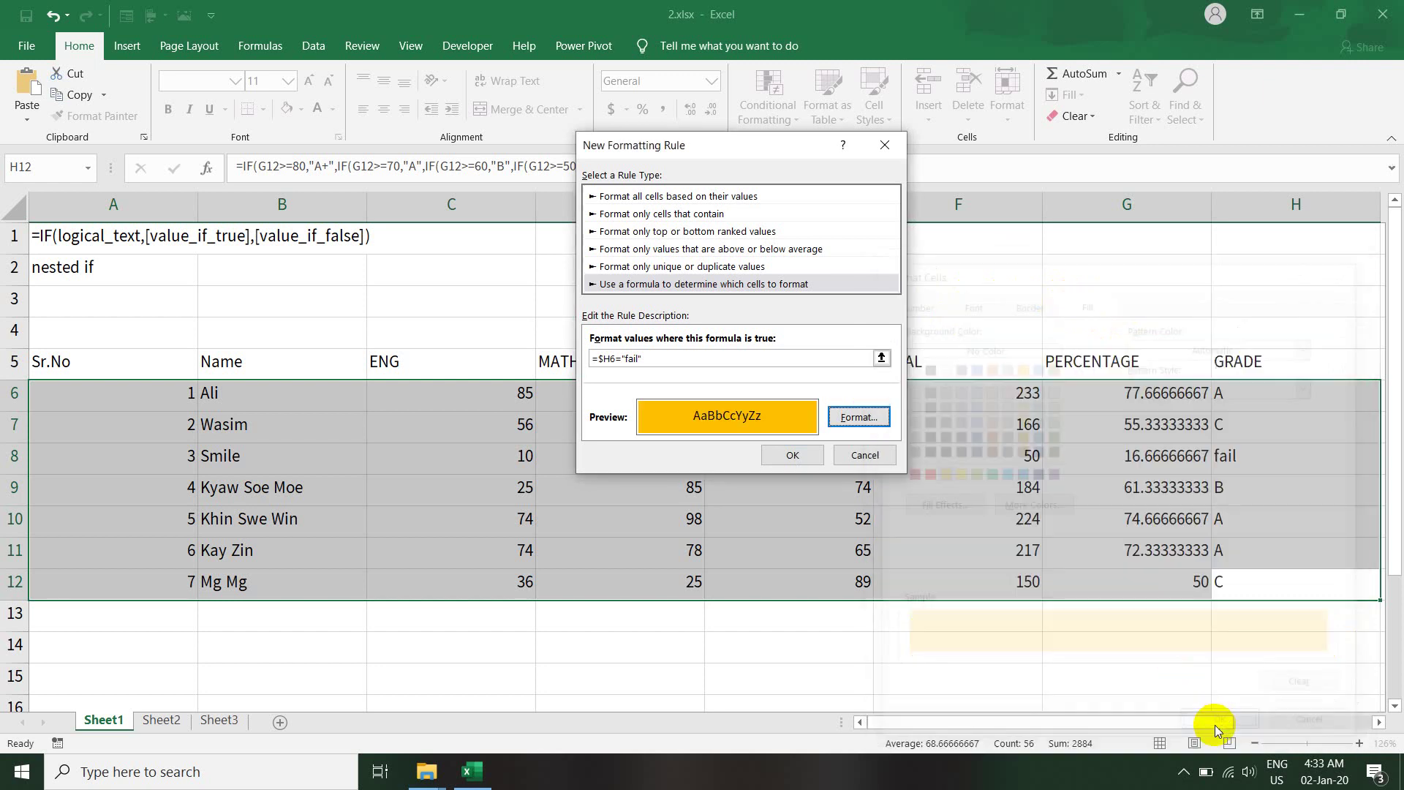
- Save the orange rule, then draft a second formula rule with =H$6="fail"
left_click(804, 455)
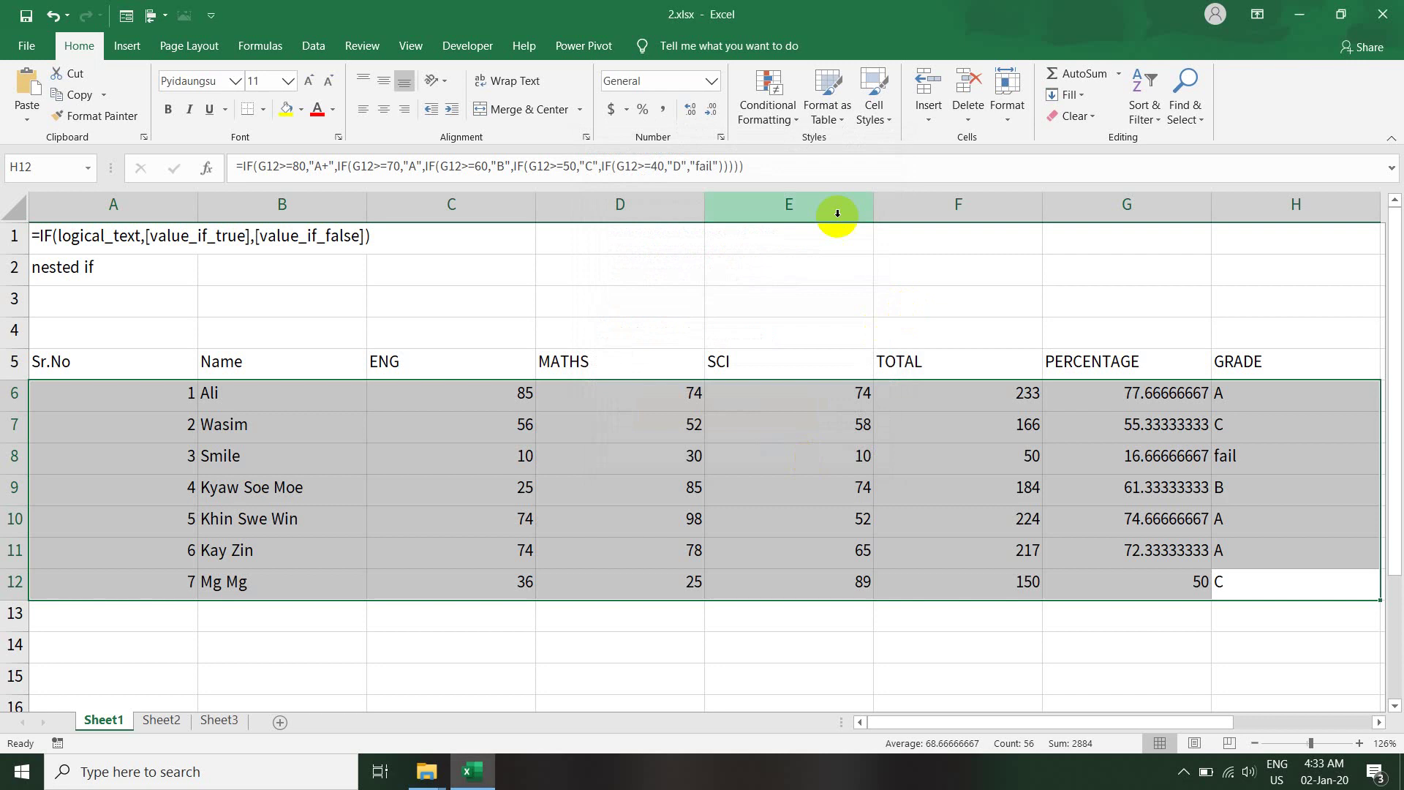
left_click(768, 87)
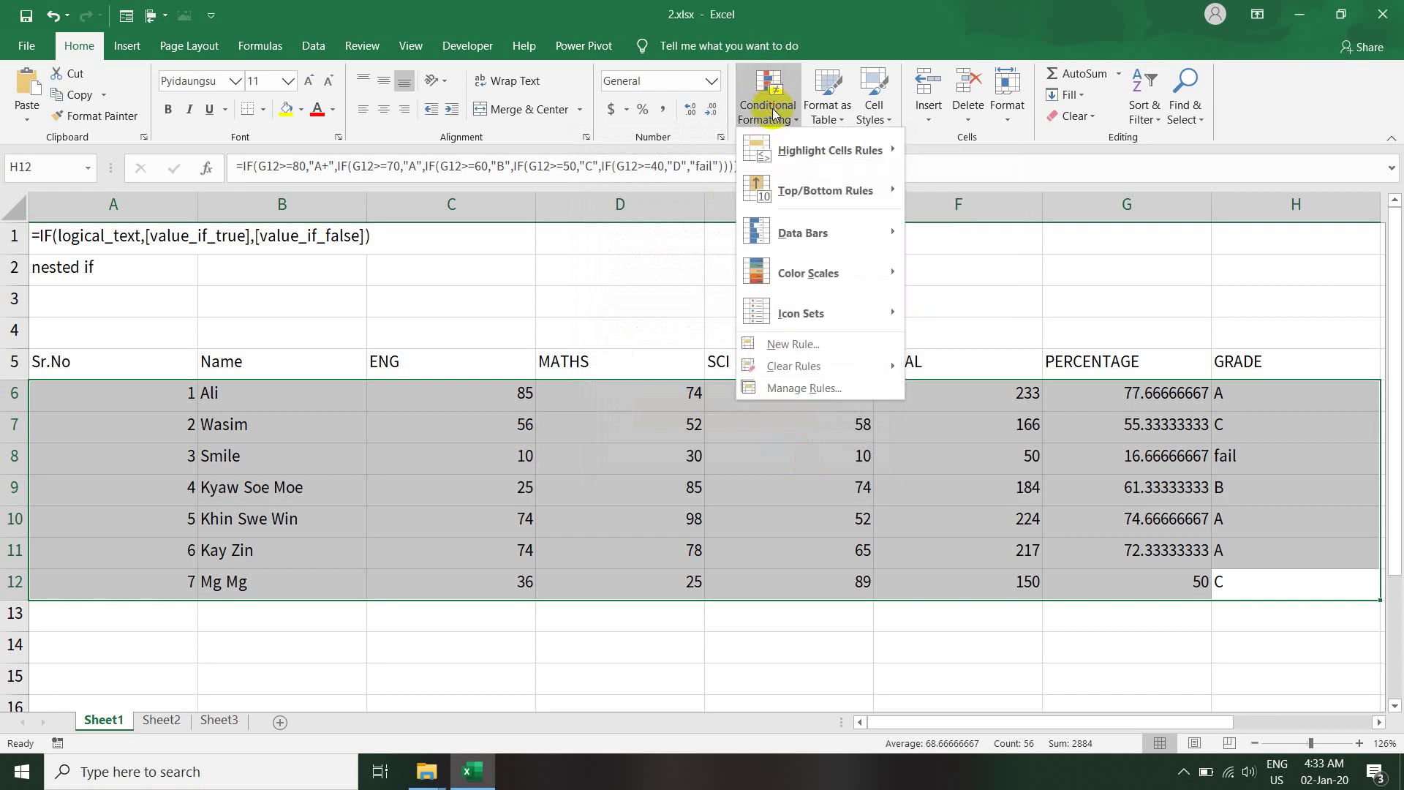
left_click(805, 345)
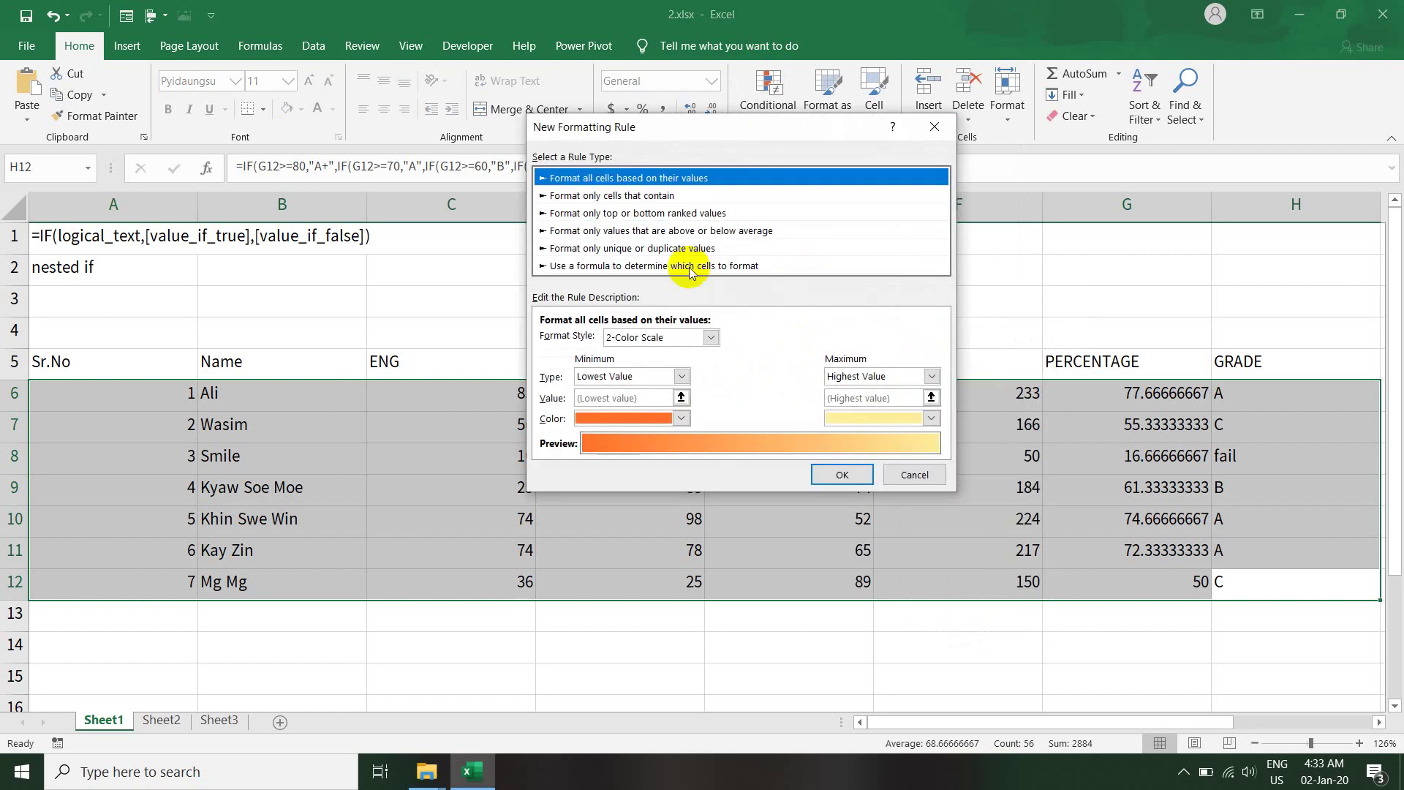
left_click(688, 268)
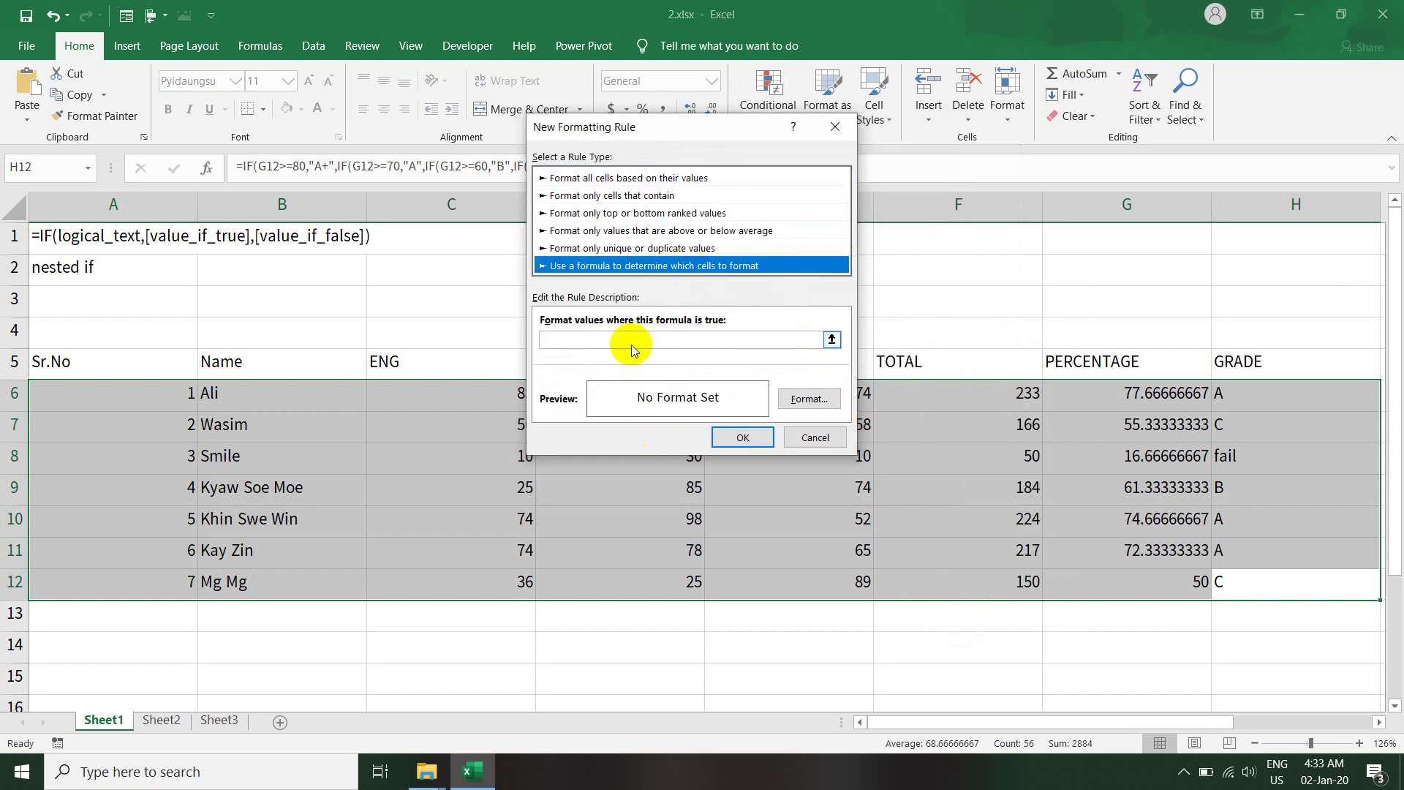
left_click(632, 341)
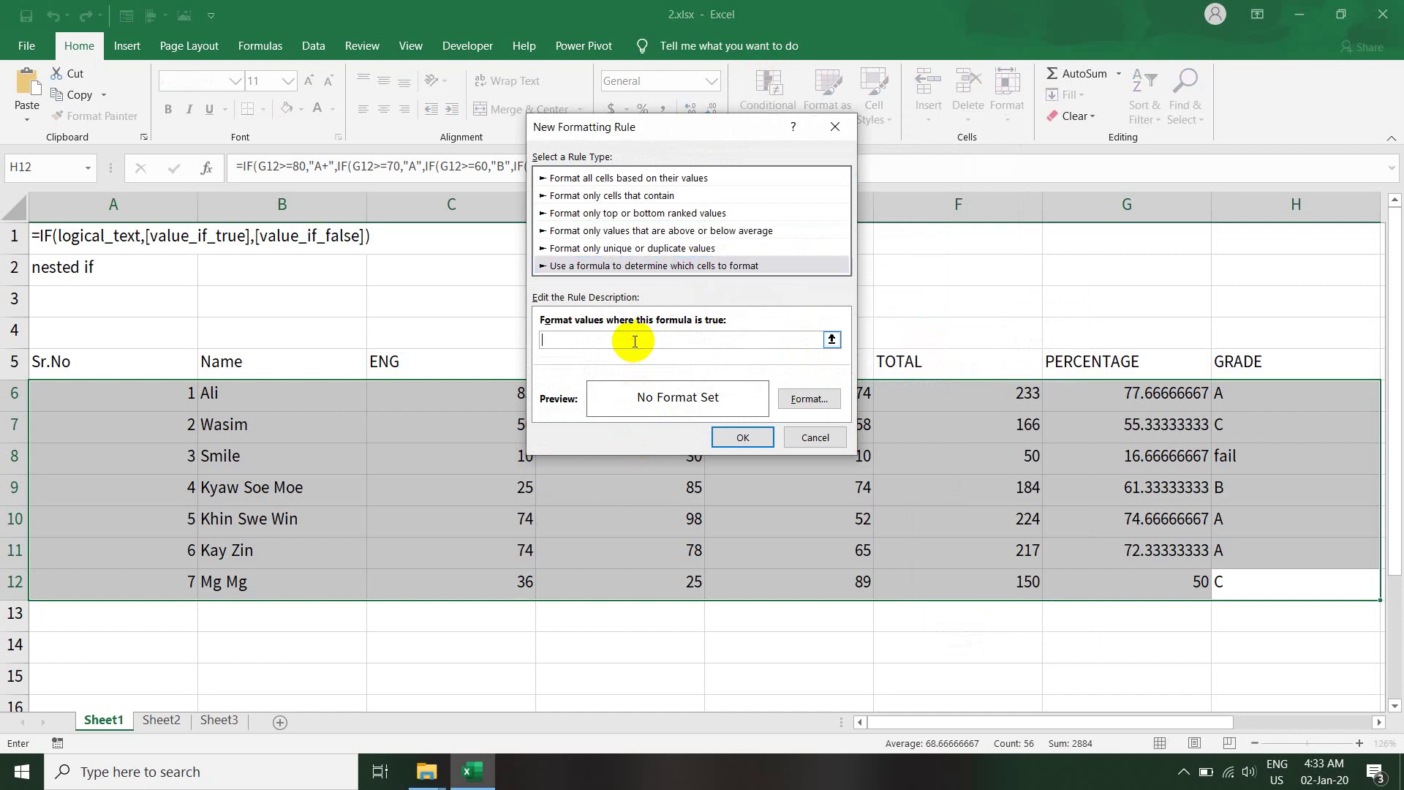
type("=H6=\"fail\"")
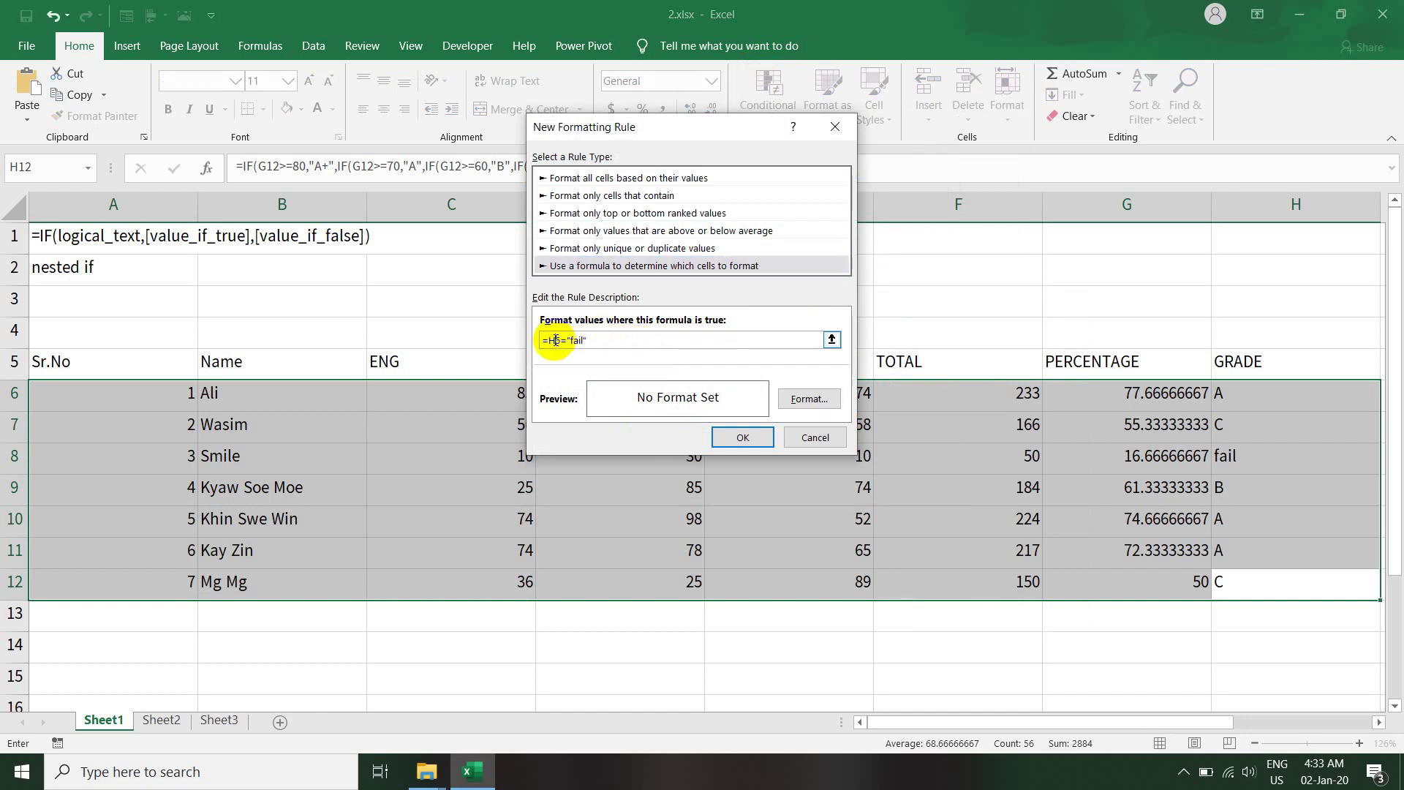
key("F4")
key("F4")
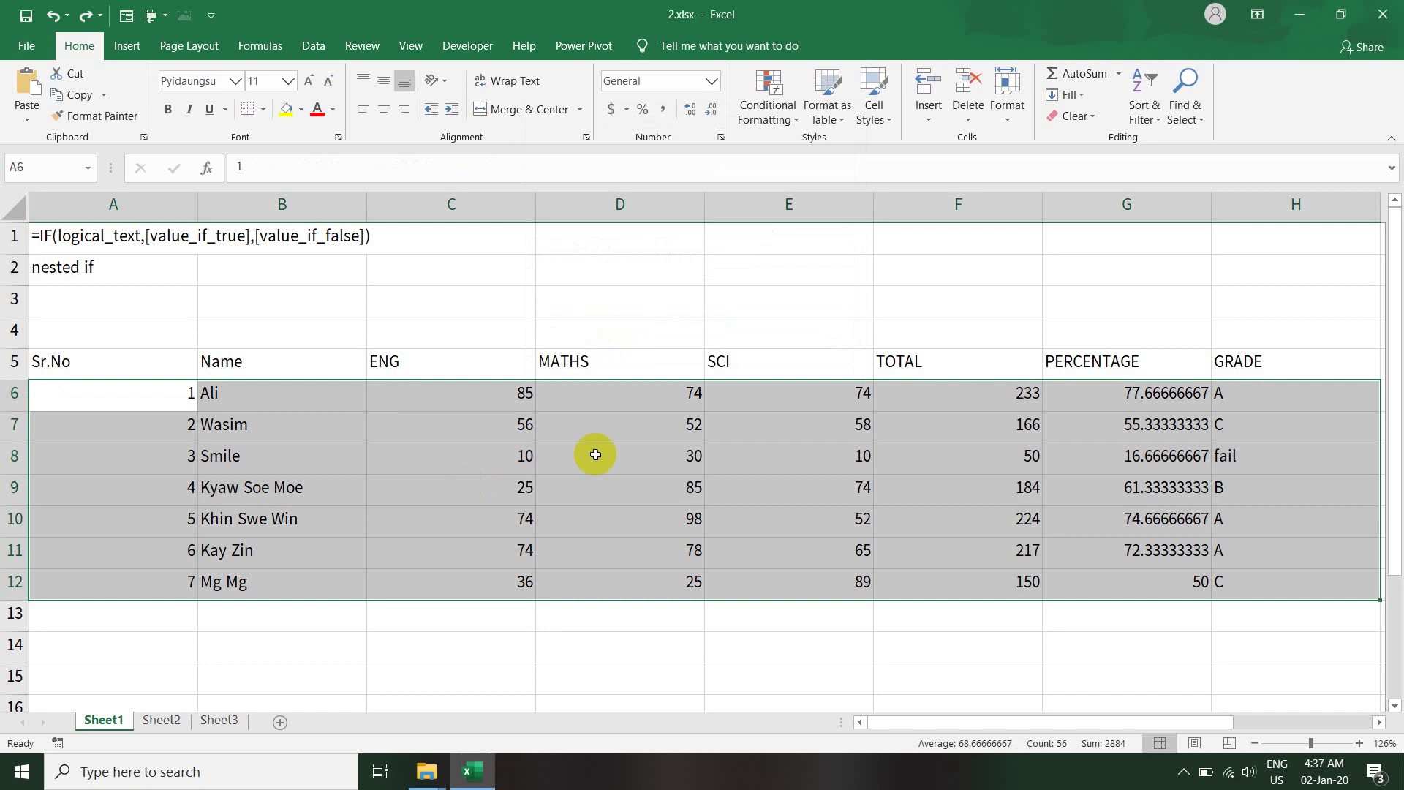
- Select A6:H12 and create a formula rule =$H6="fail"
left_click_drag(166, 391, 1243, 591)
left_click(782, 109)
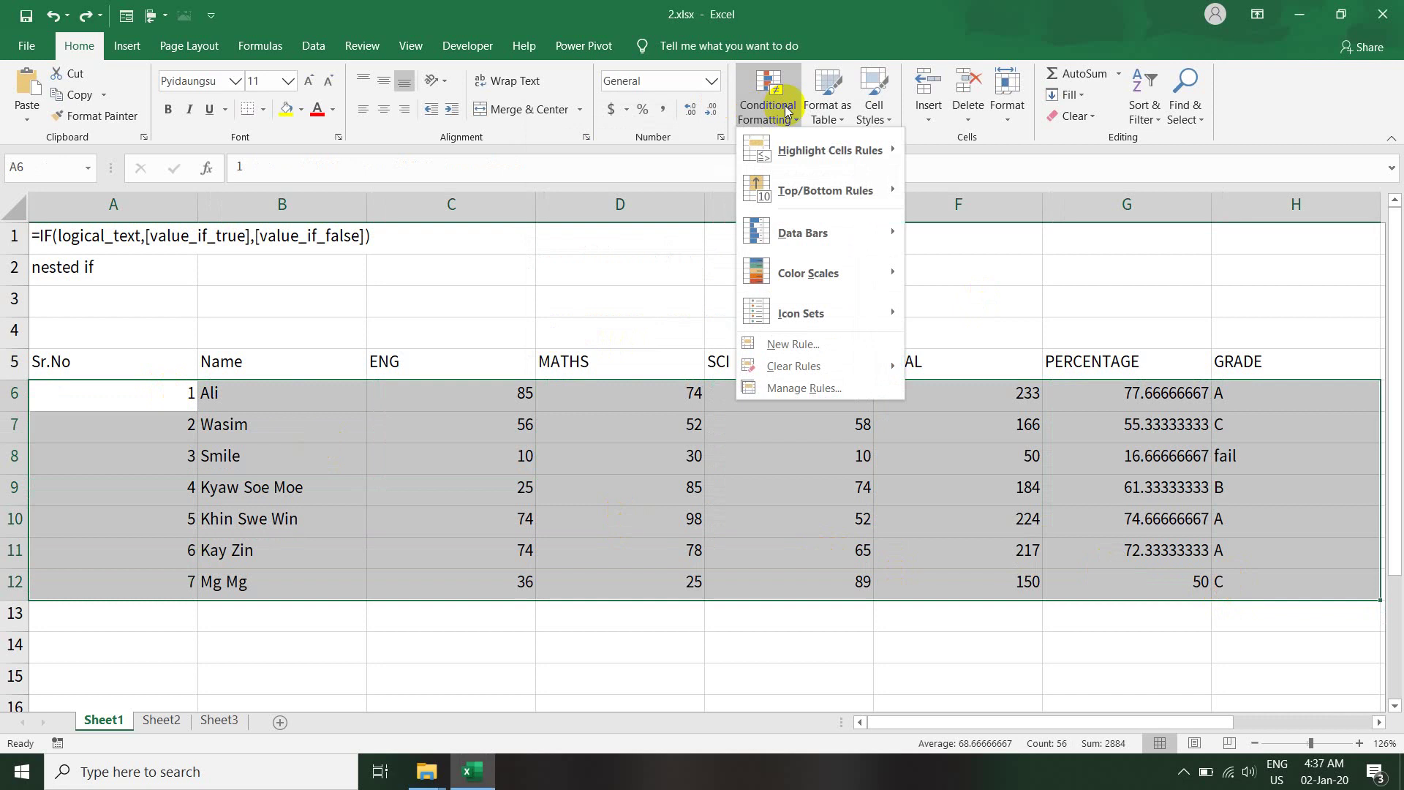
left_click(783, 344)
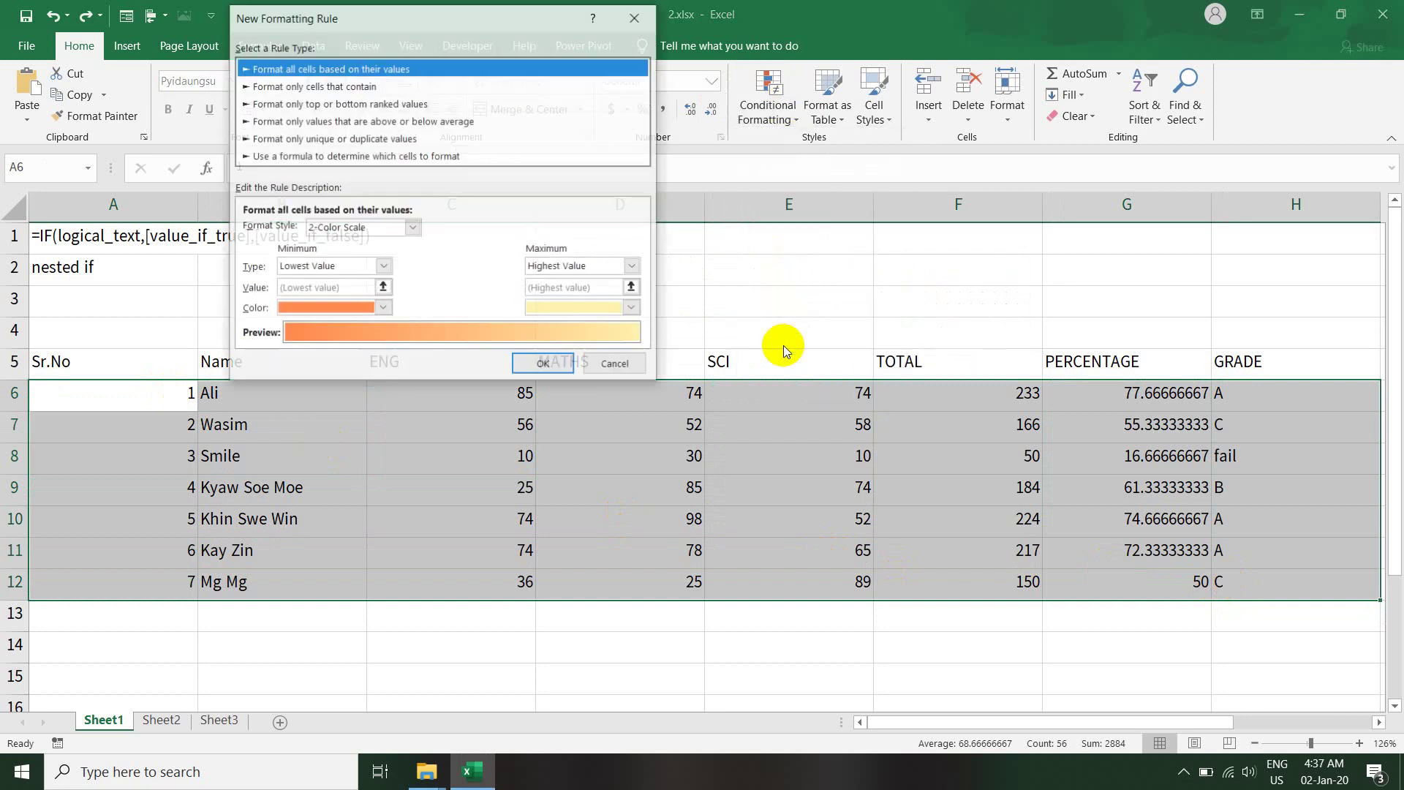
left_click(331, 156)
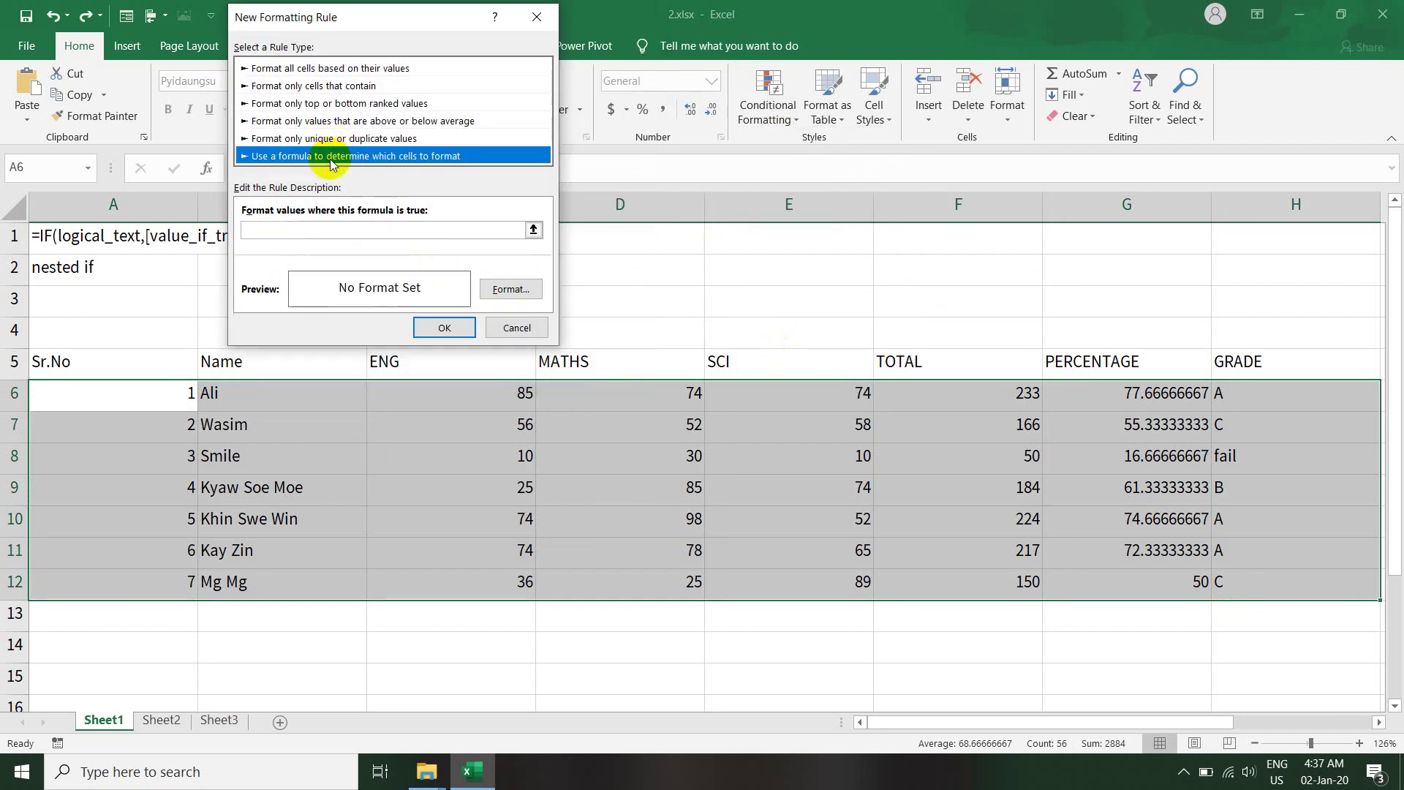
left_click(304, 231)
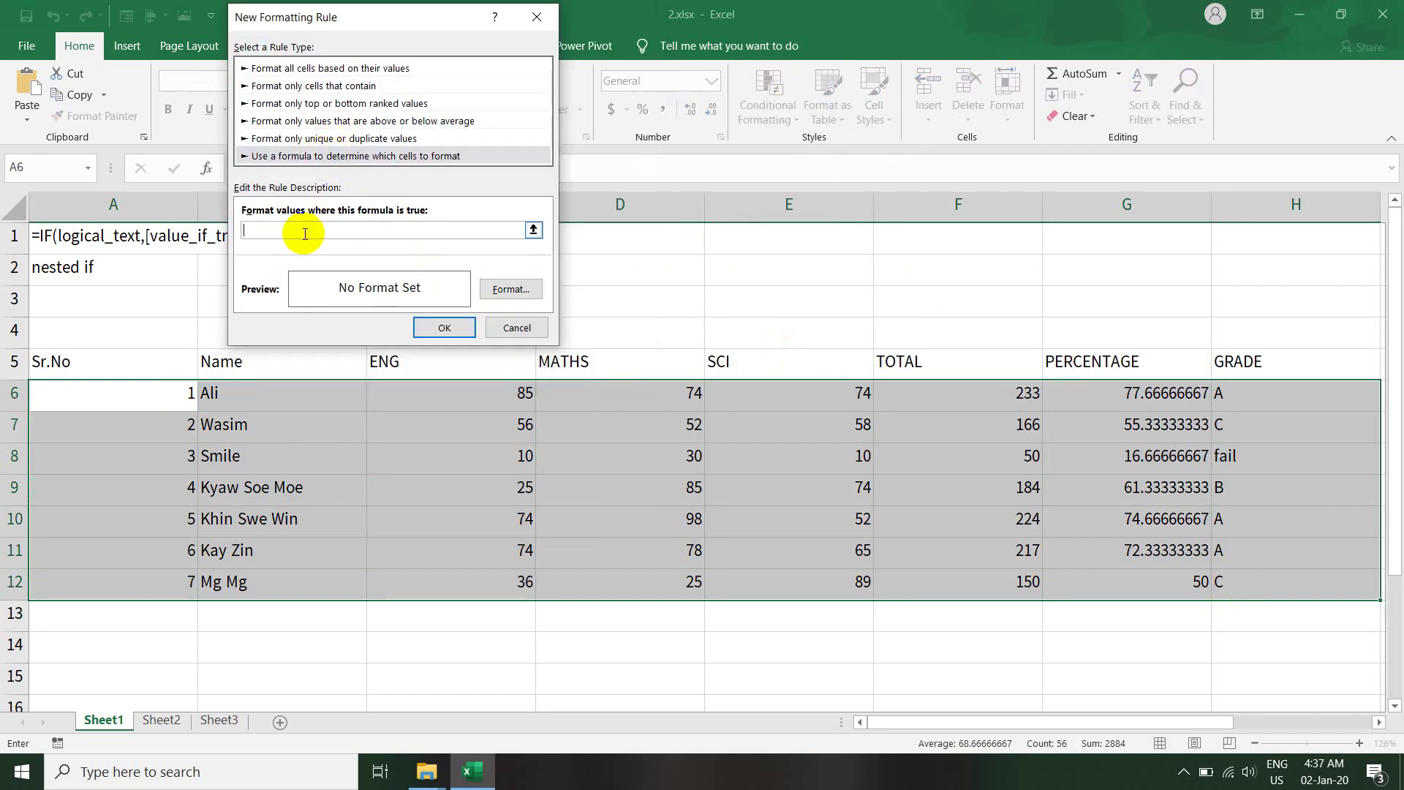
type("=H6=\"fail\"")
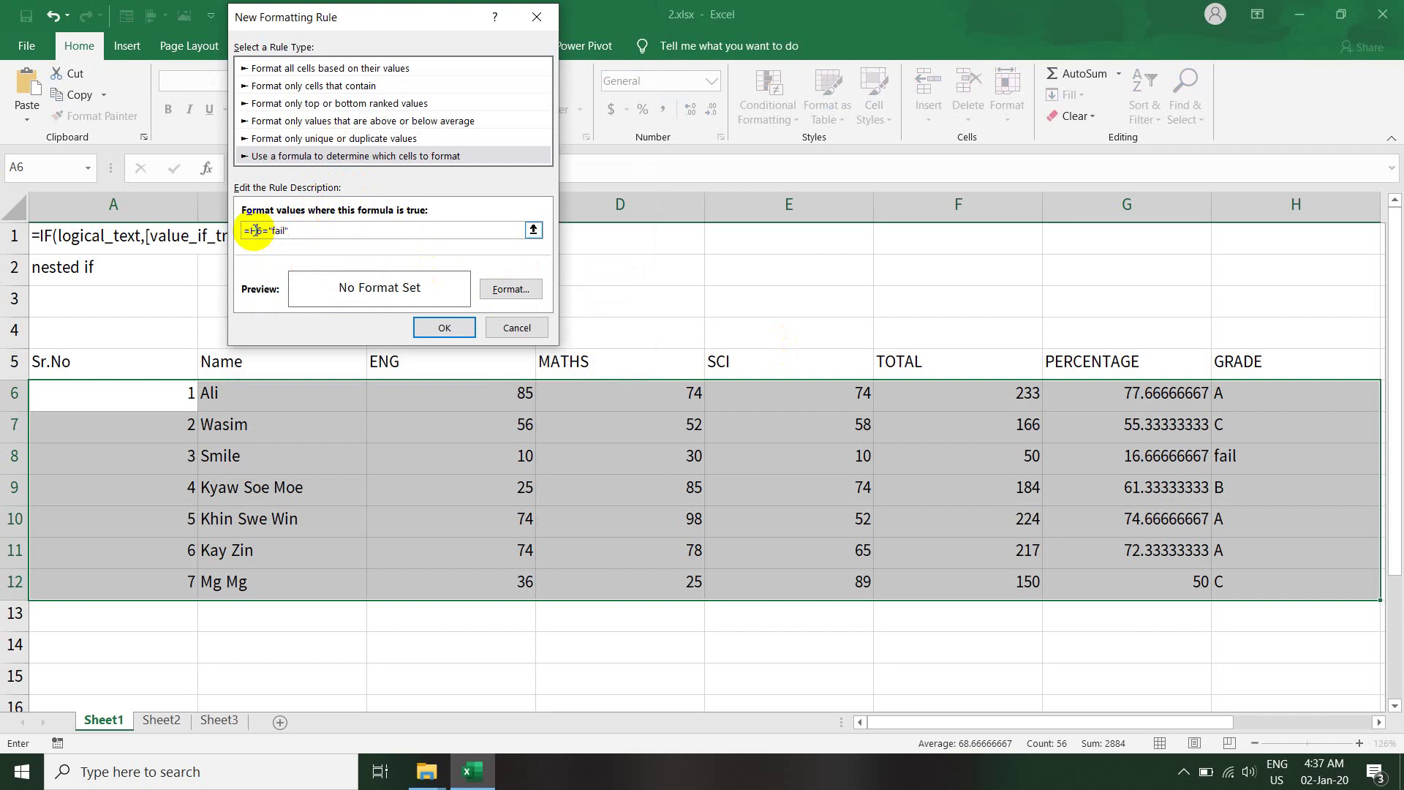
double_click(255, 231)
key("F4")
- Give the rule a green fill and apply it to the table
left_click(511, 290)
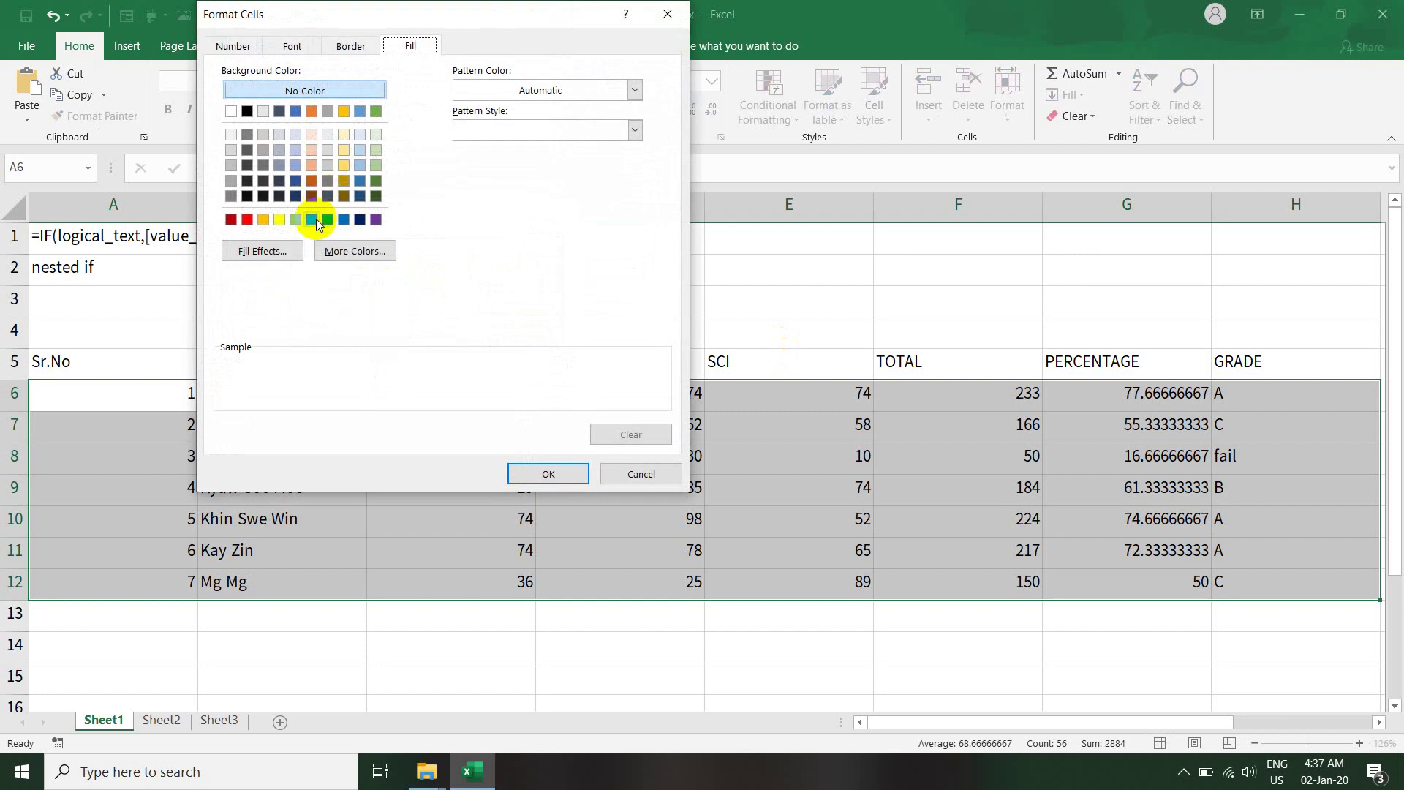
left_click(313, 218)
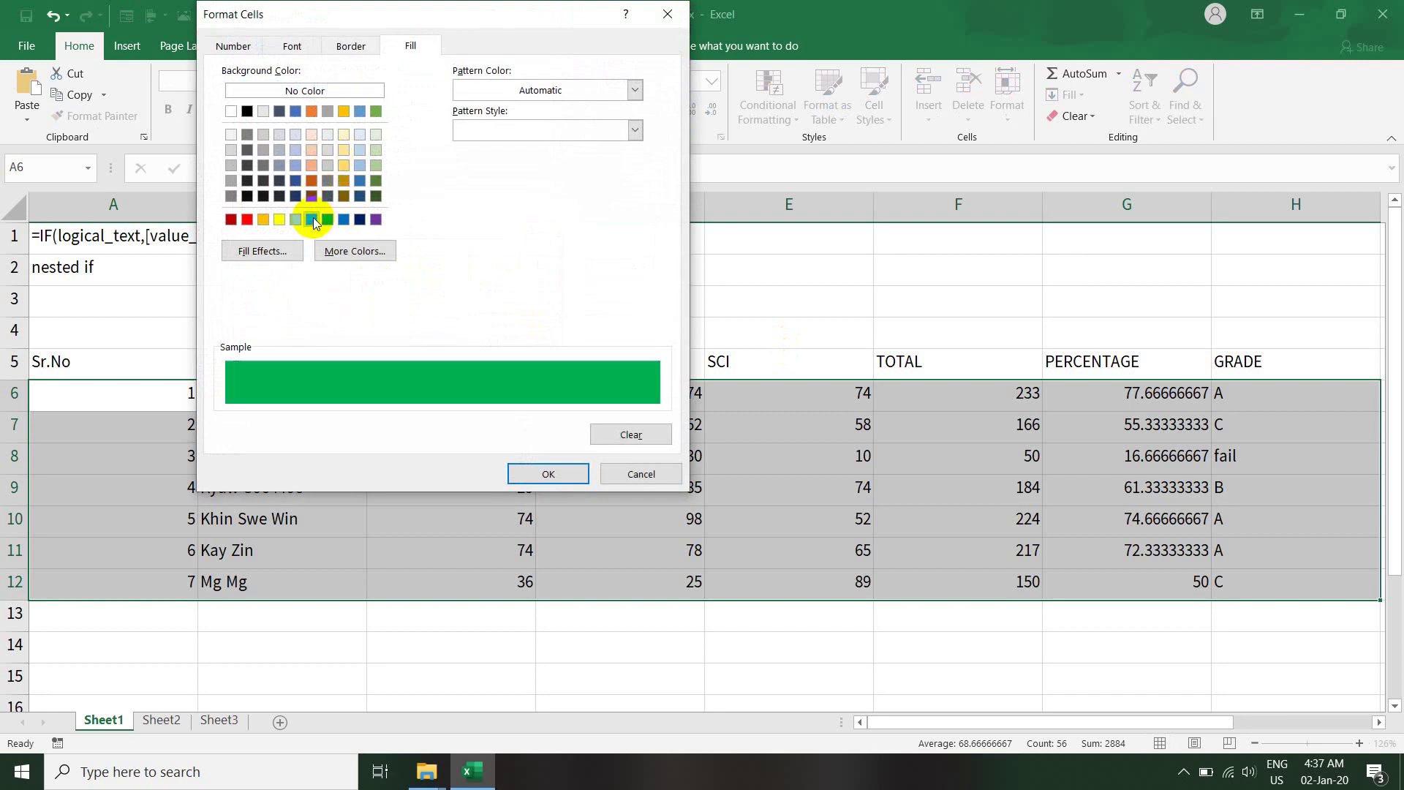
left_click(548, 474)
left_click(445, 328)
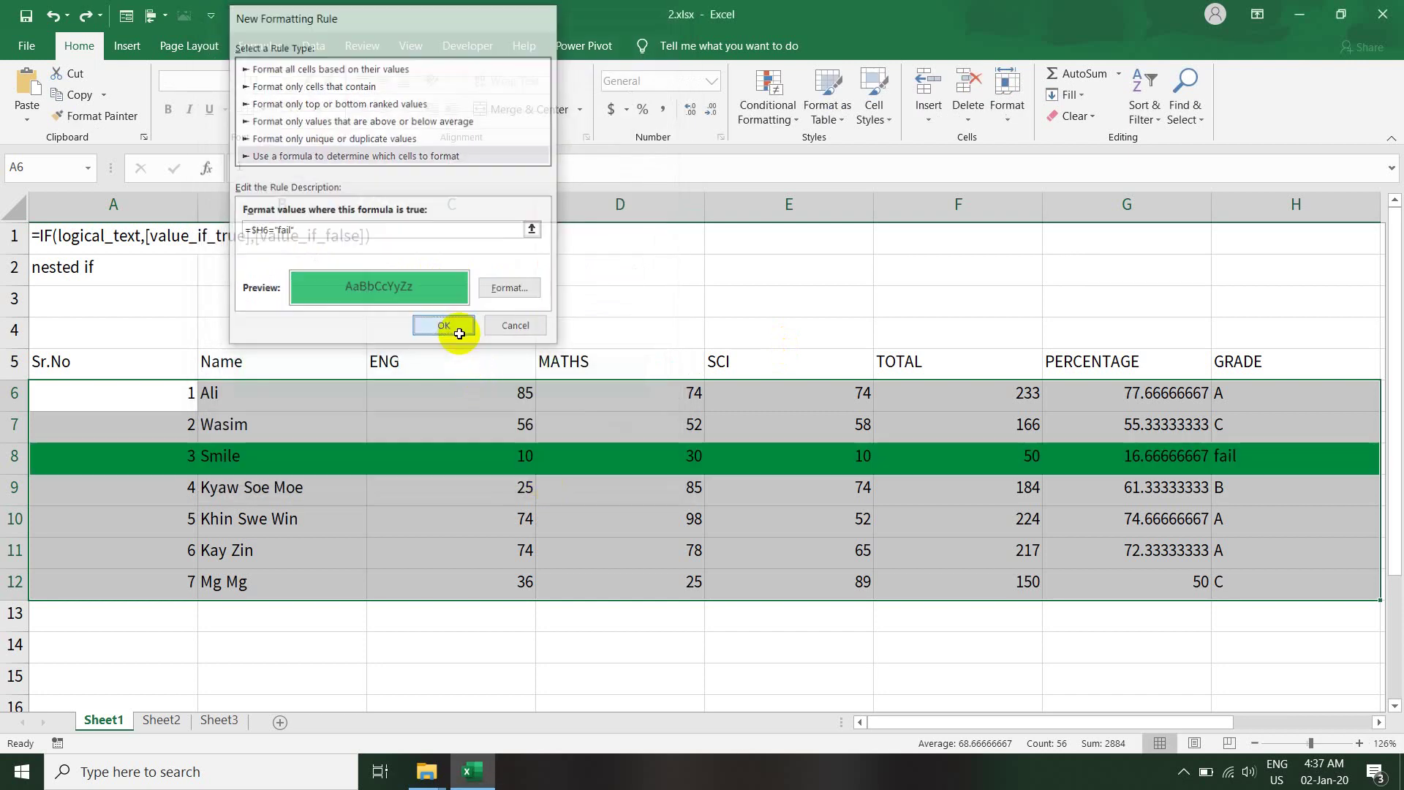
- Try an ENG mark of 80 in C8, then undo back to 10, restoring row 8's fail
left_click(168, 467)
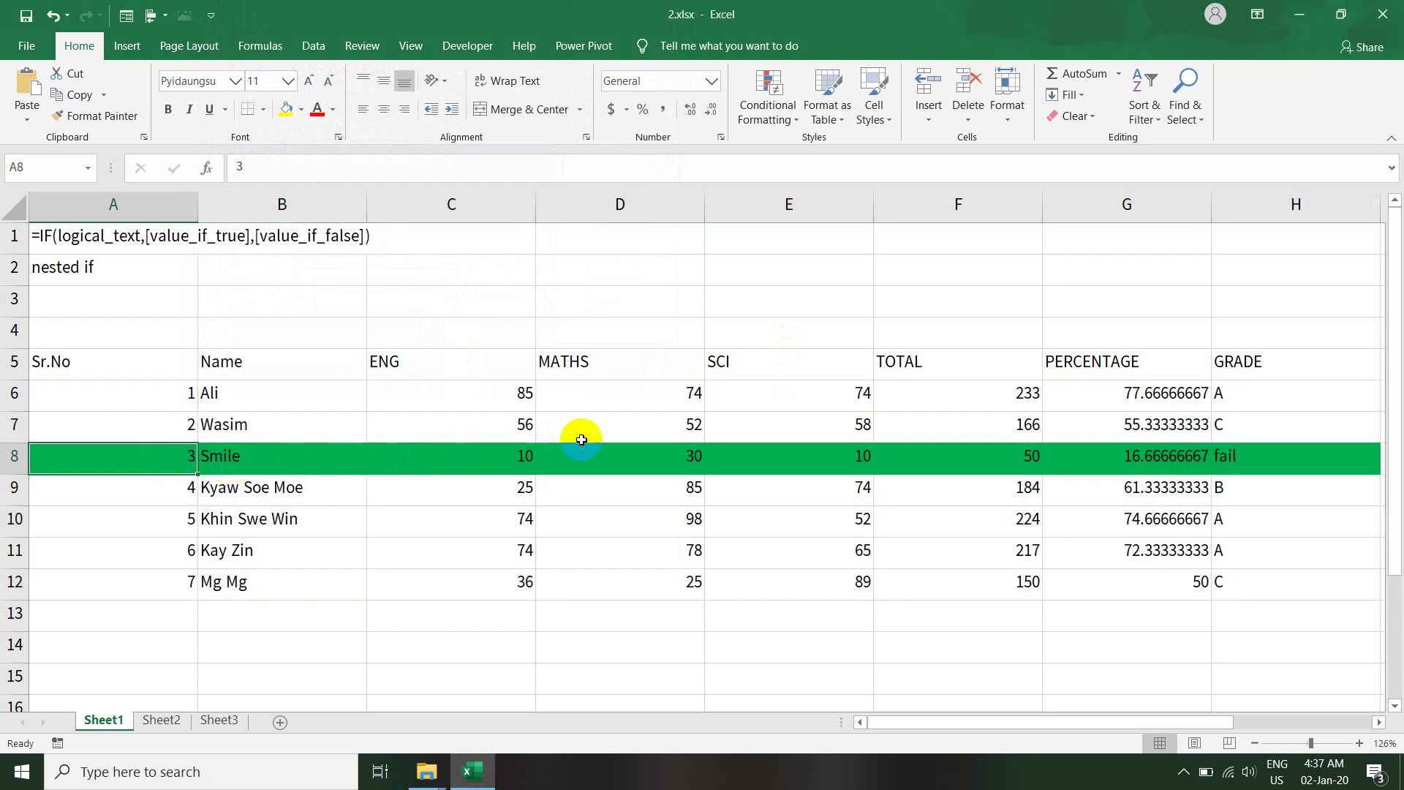
left_click(1228, 467)
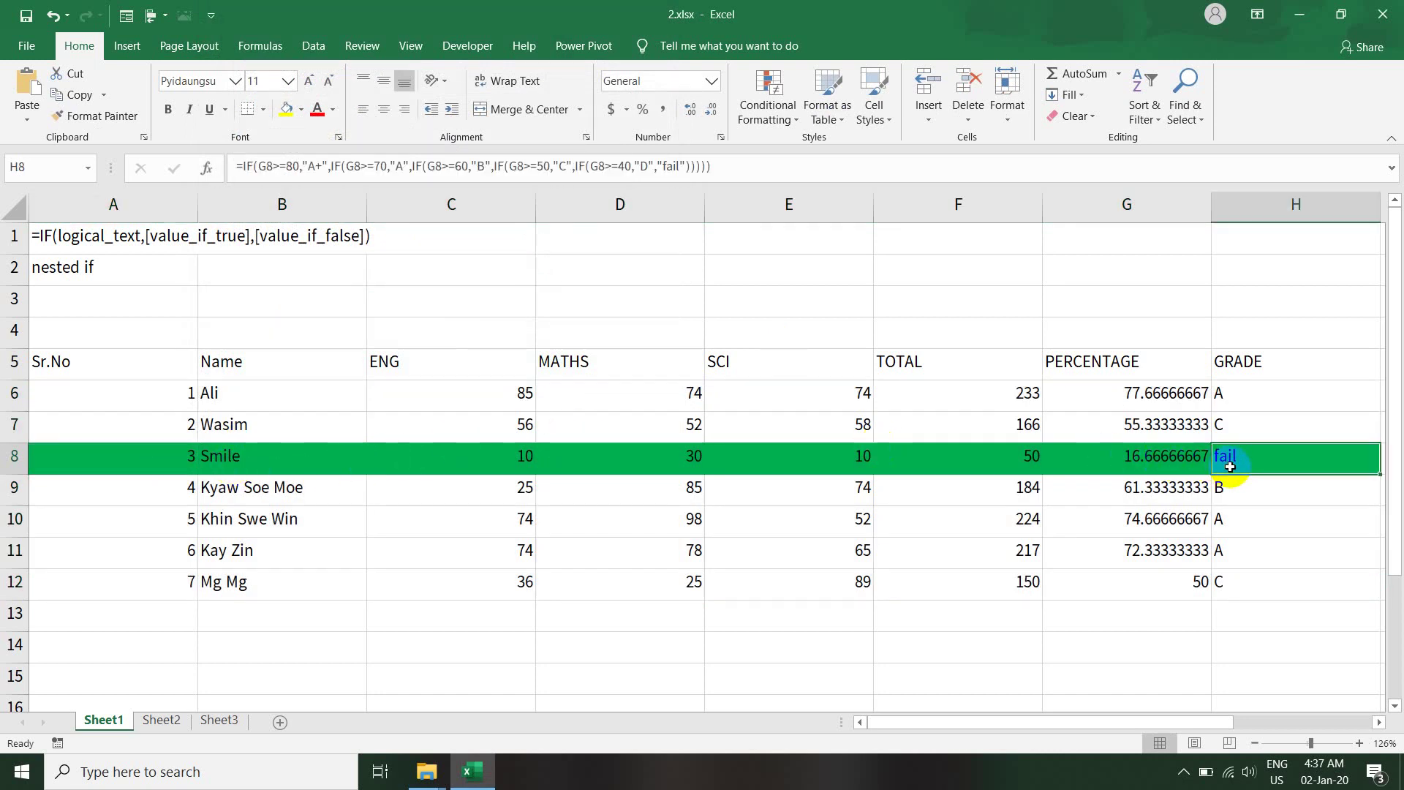
left_click(1143, 457)
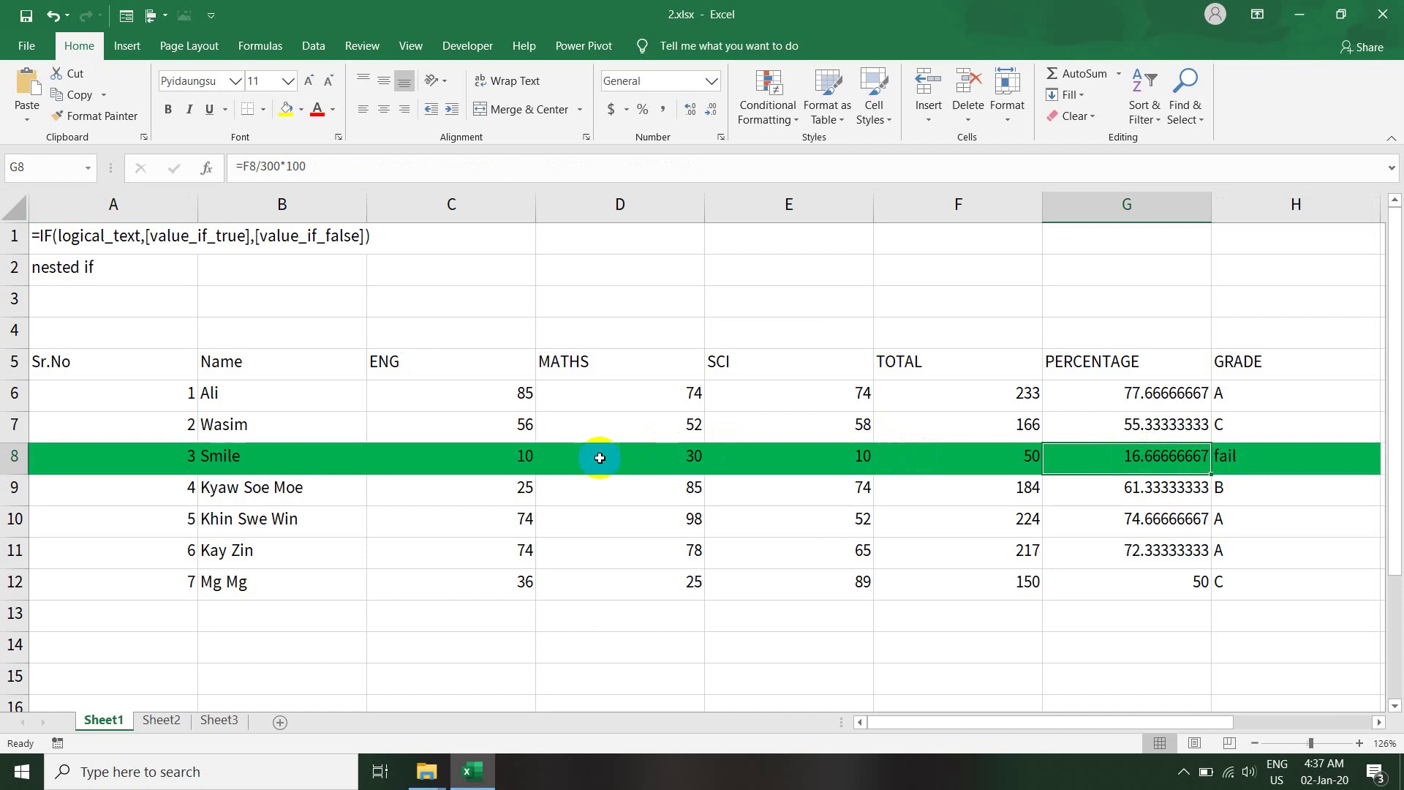
left_click(506, 462)
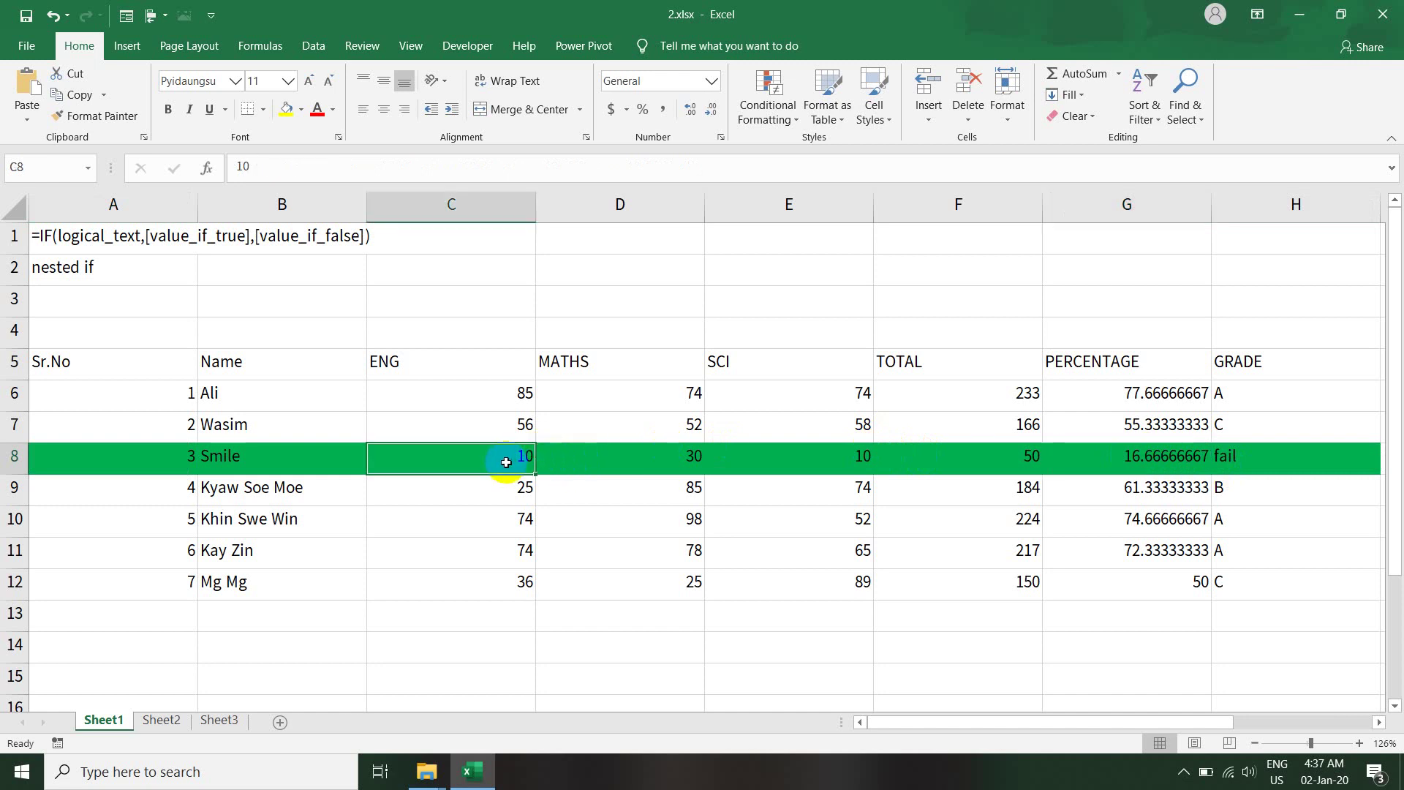
type("80")
key("Return")
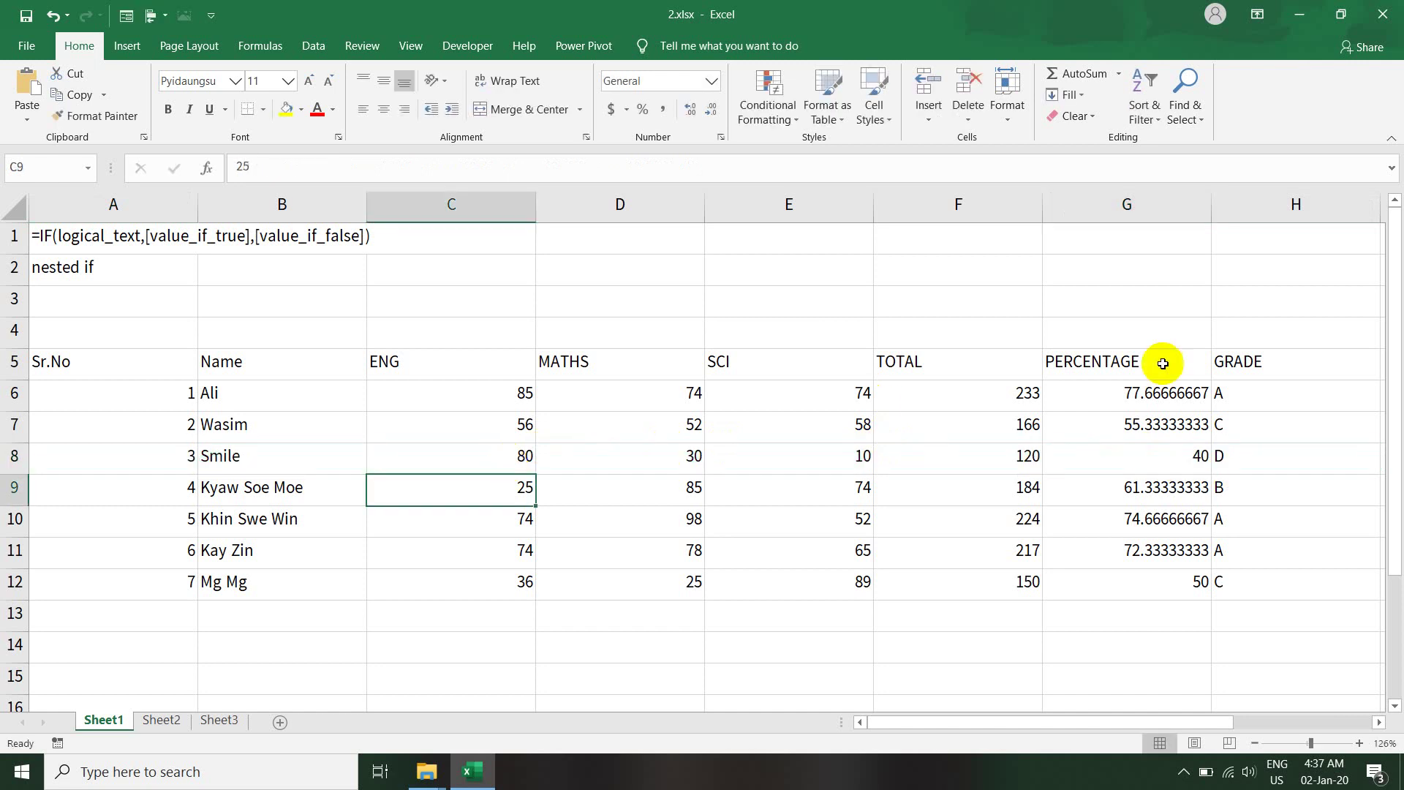
left_click(1157, 469)
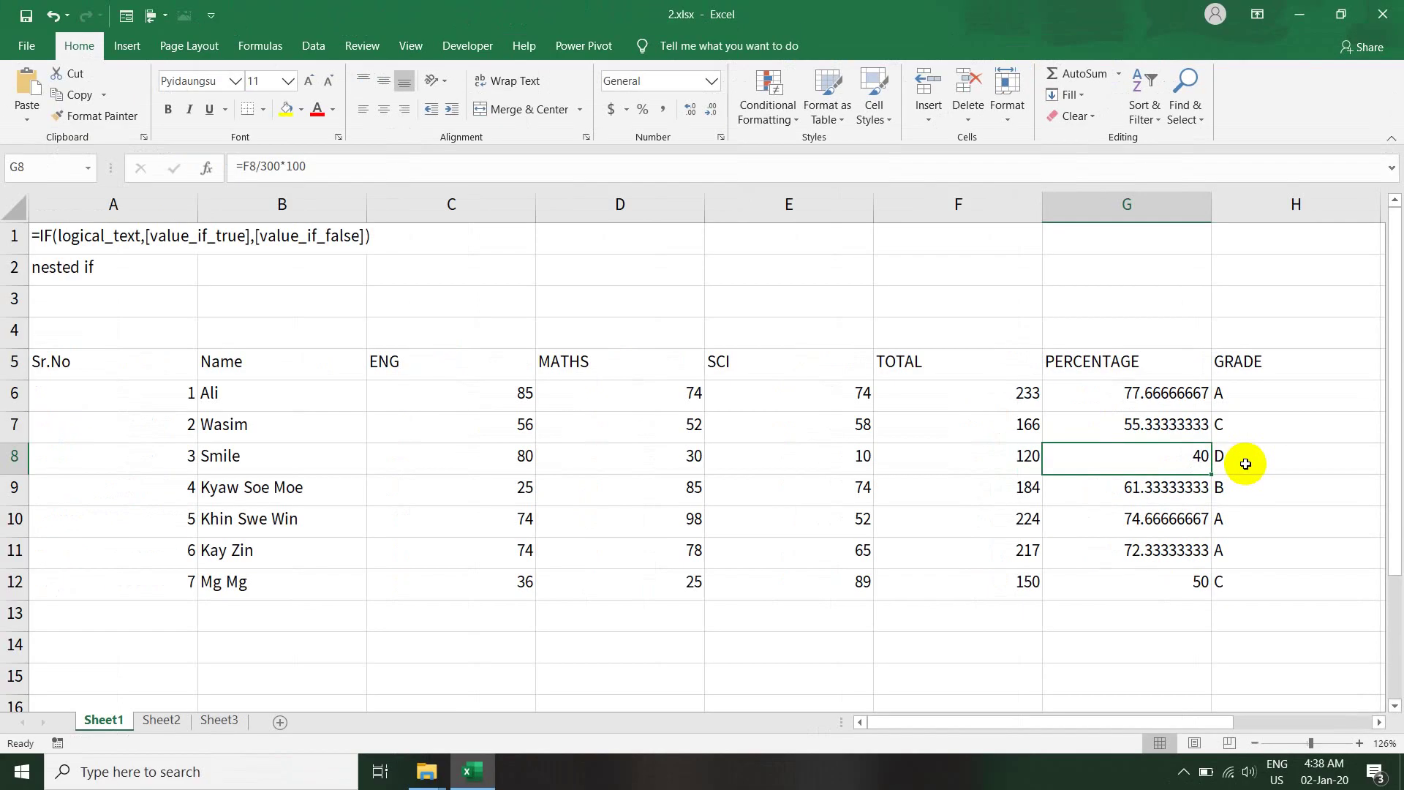
key("ctrl+z")
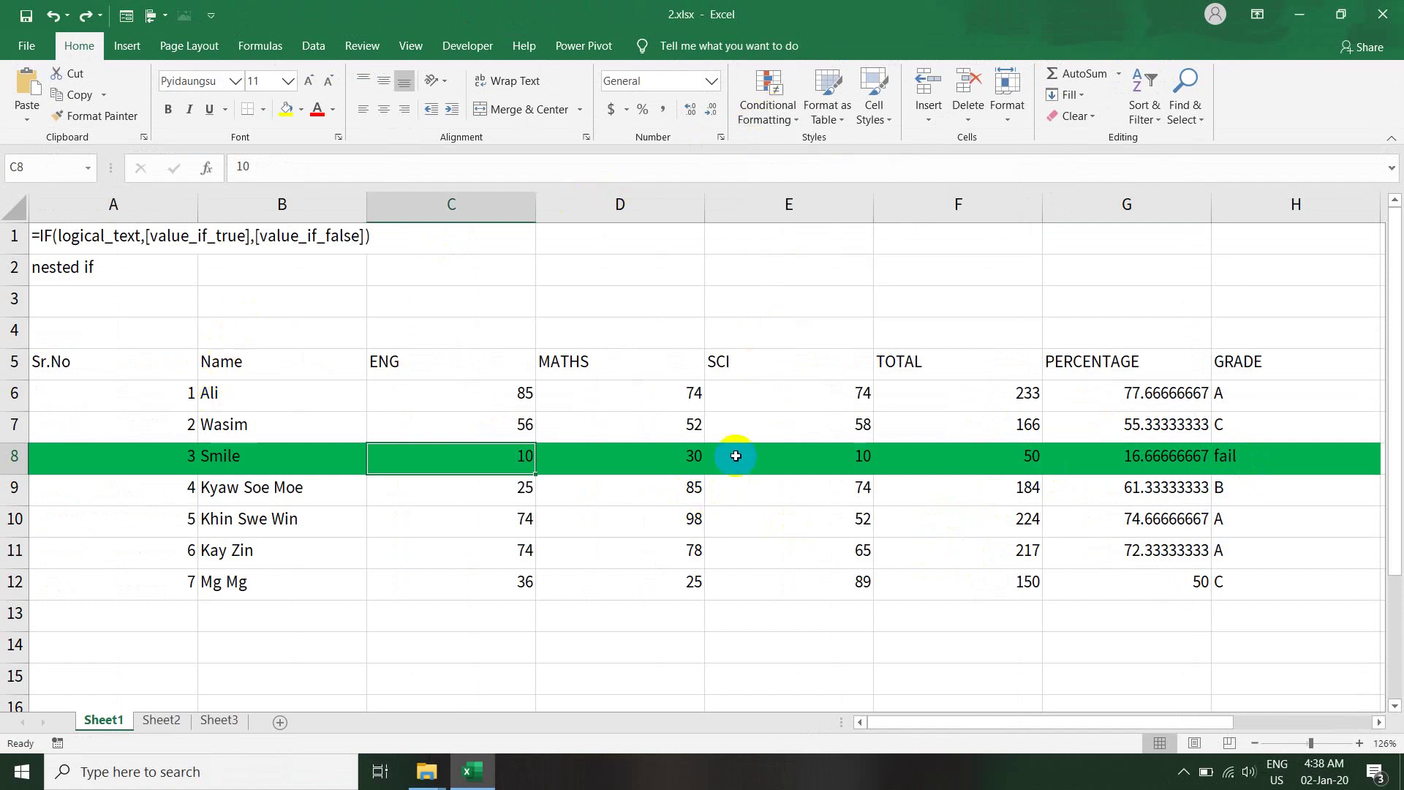
- Check the G6 percentage formula and scroll right to show the fail-check column and grade list
left_click(343, 495)
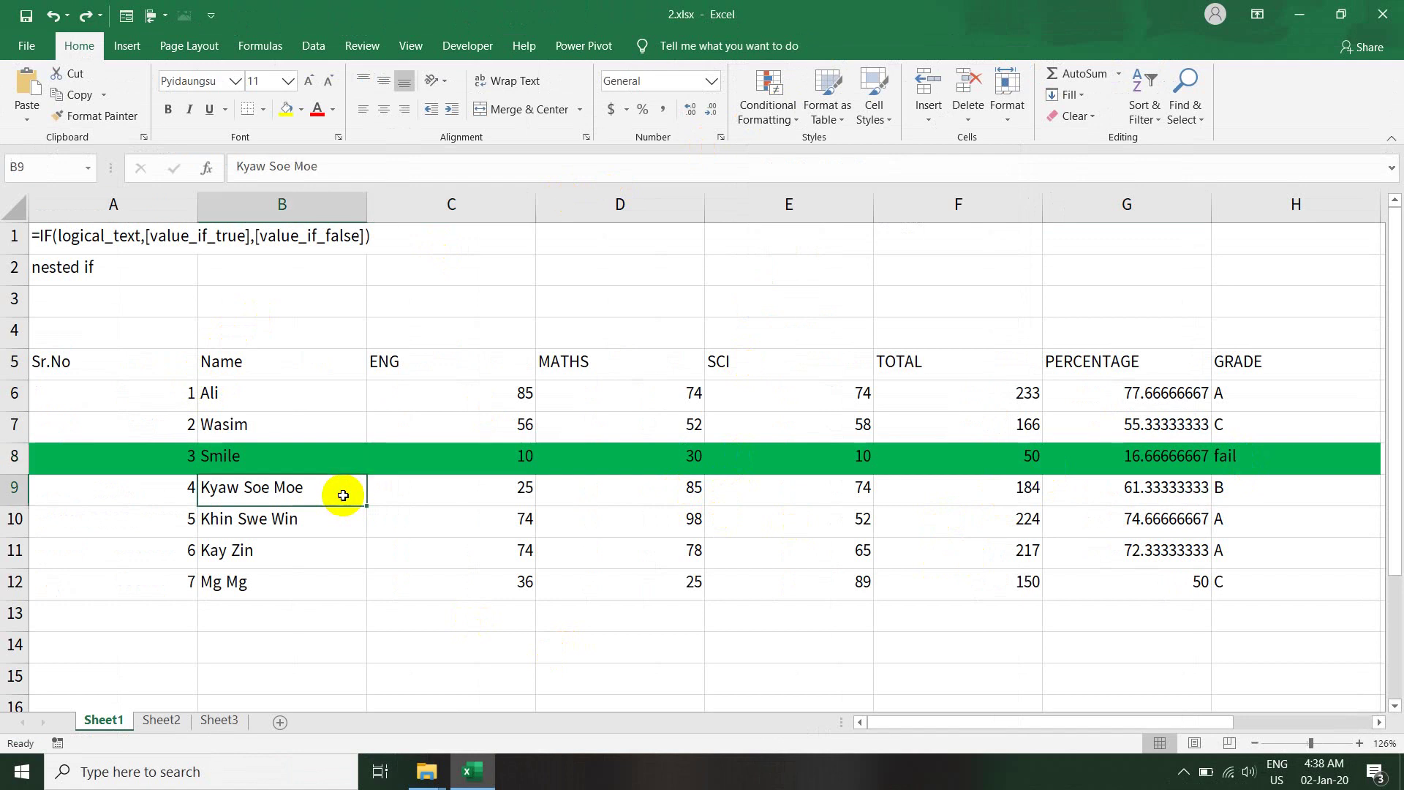
left_click(667, 461)
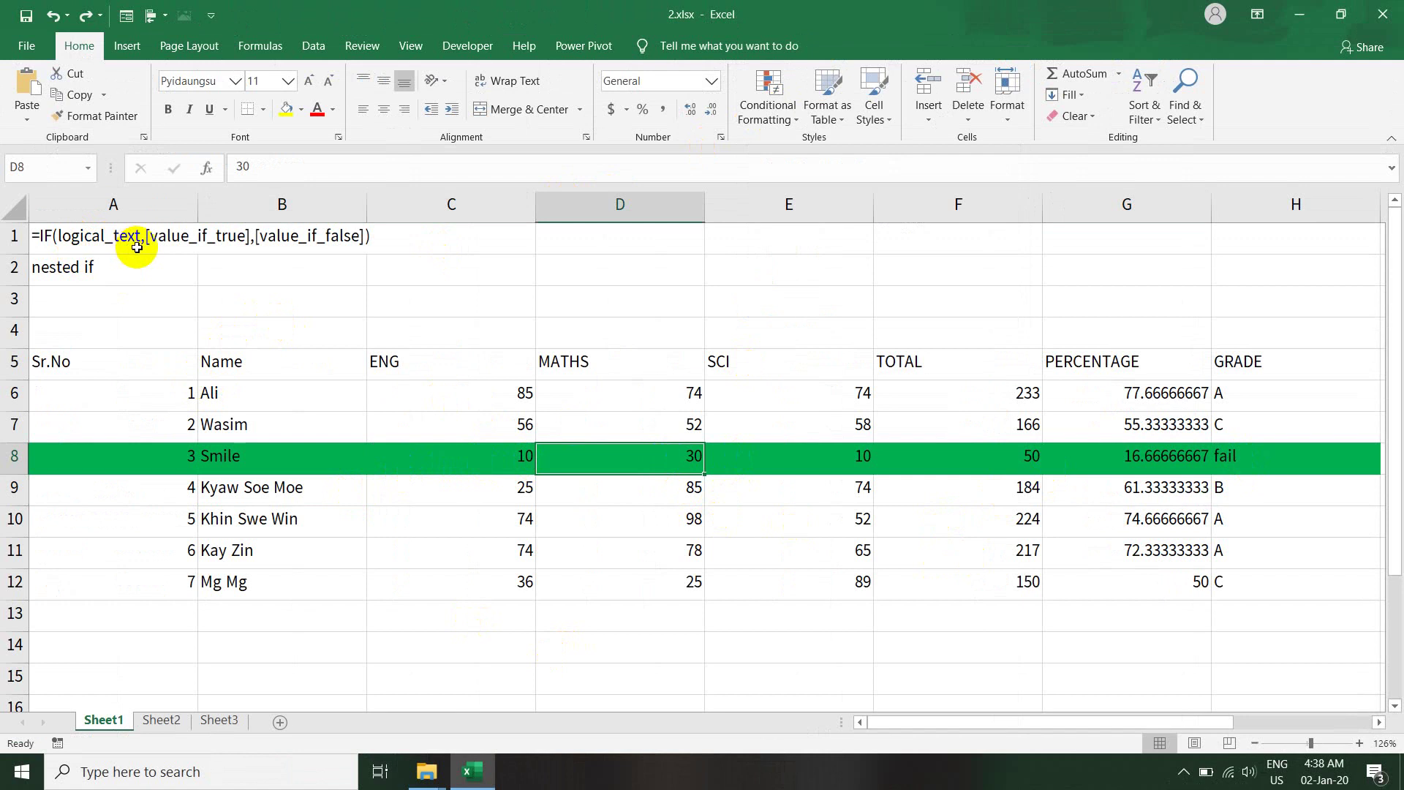
left_click(1144, 393)
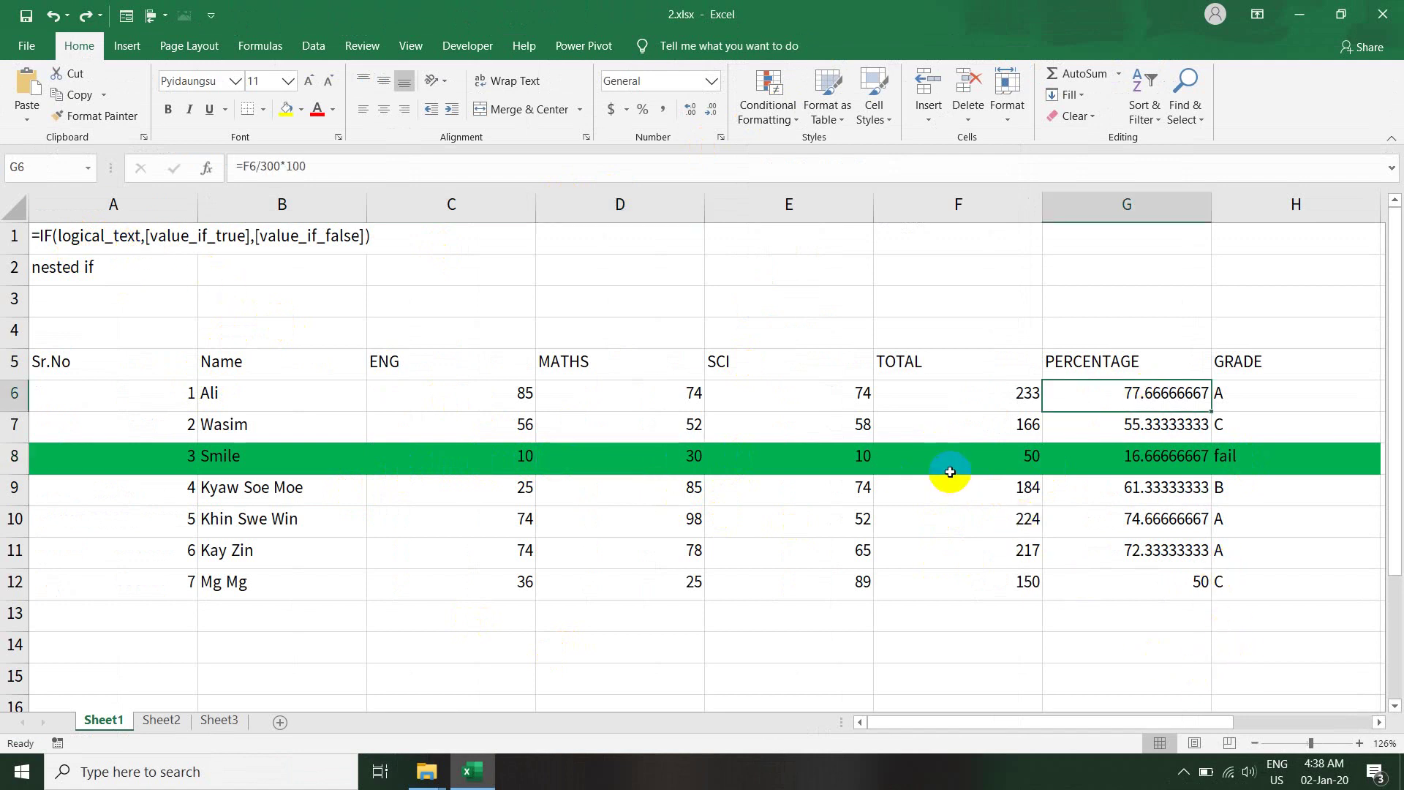
left_click_drag(1200, 731, 1334, 734)
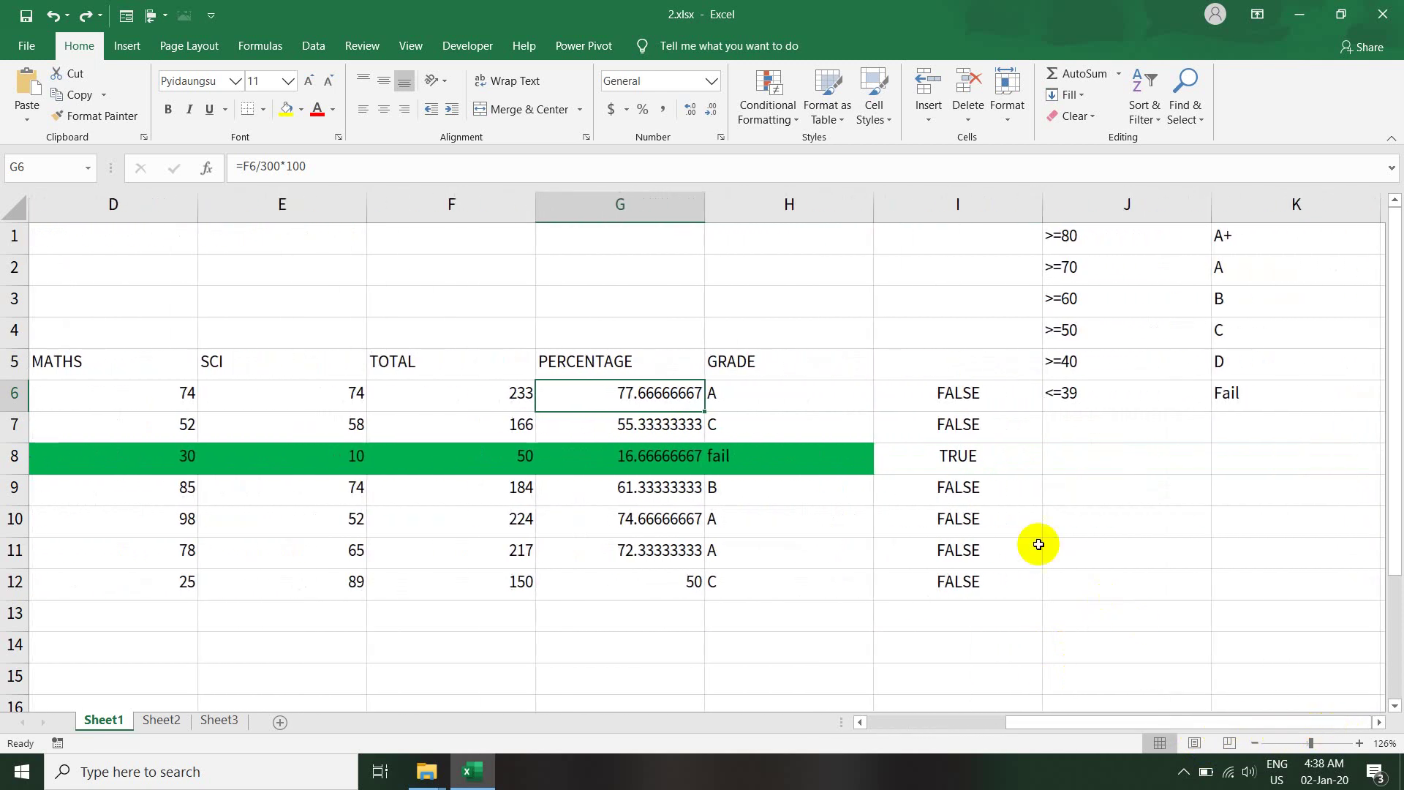
- Review the =H6="fail" style fail-check formulas in cells I6 through I12
left_click(966, 394)
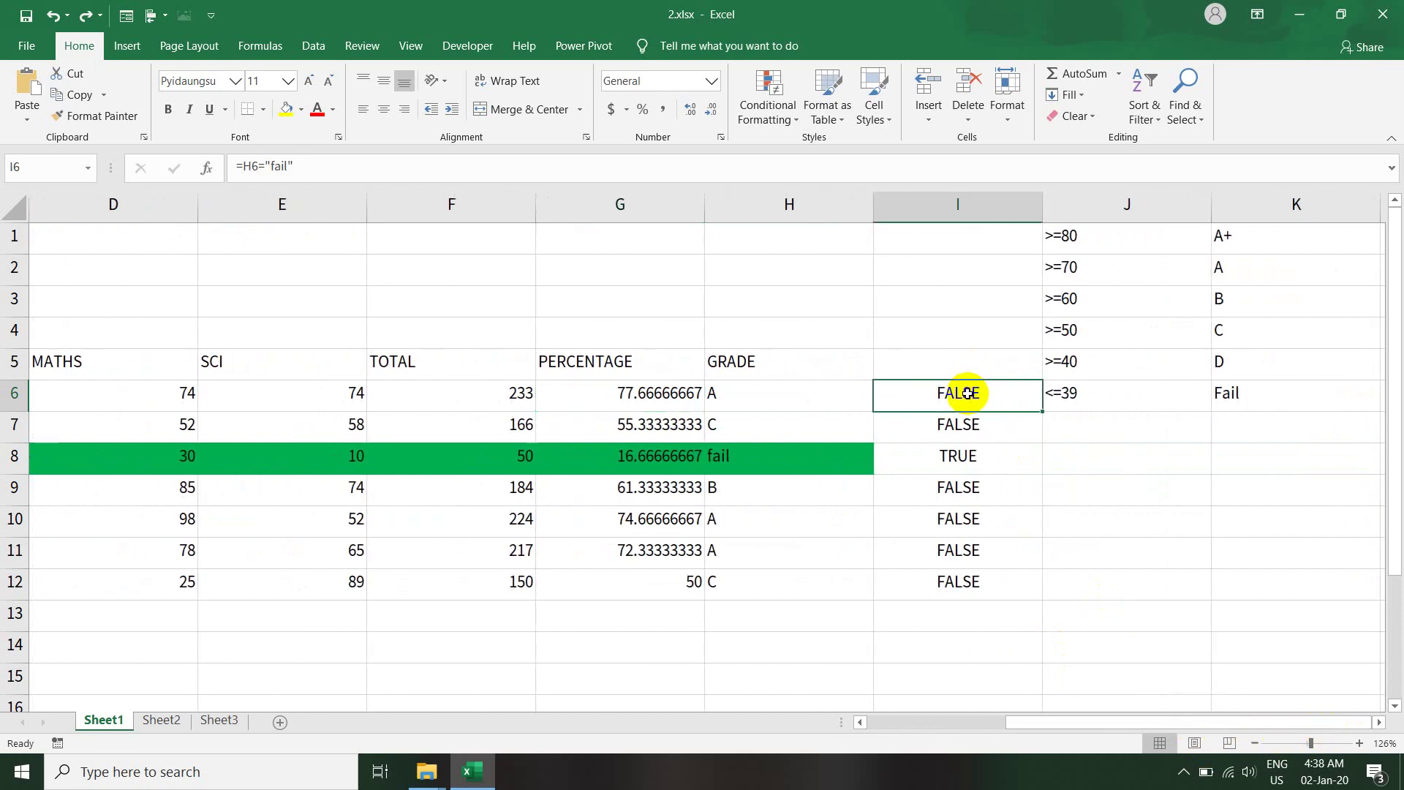
left_click(960, 423)
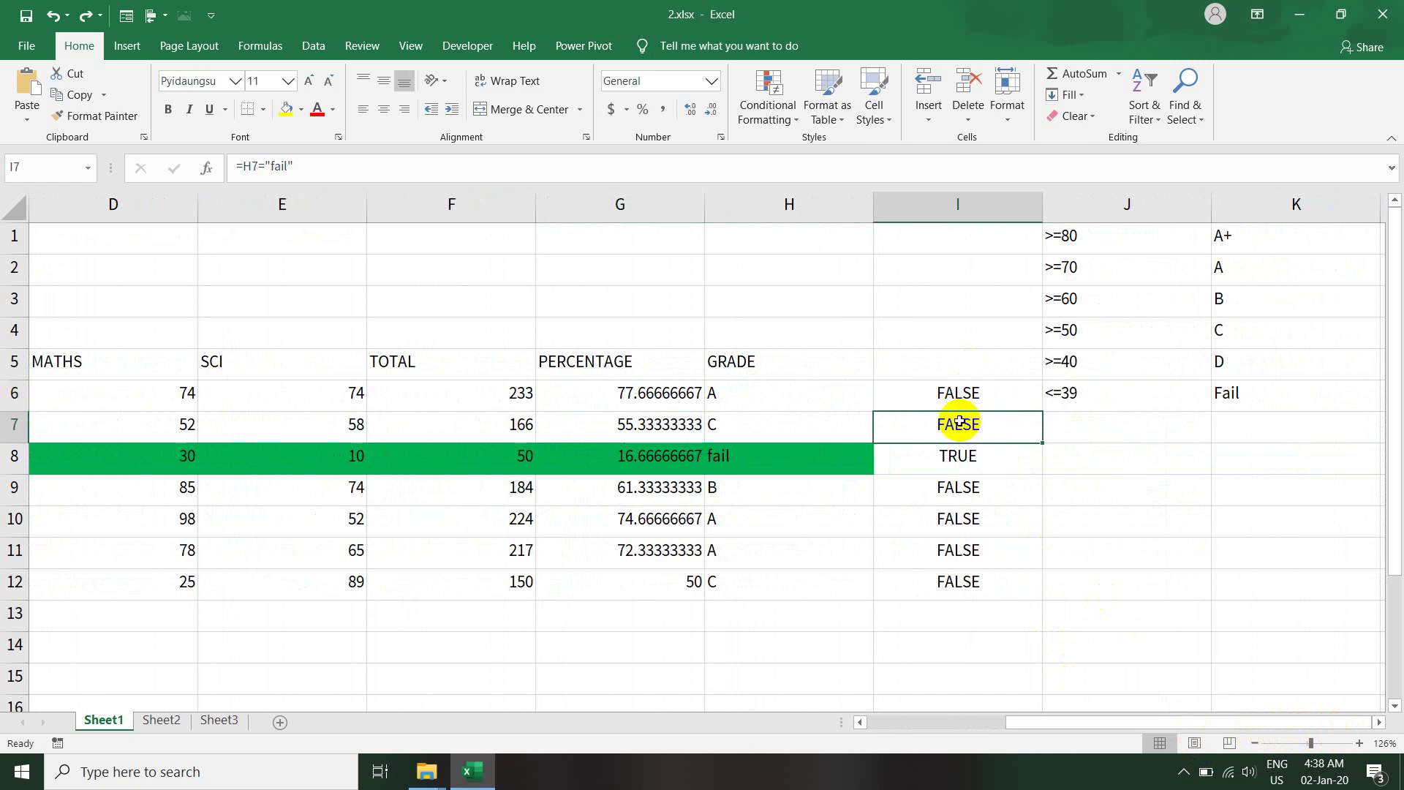
left_click(940, 457)
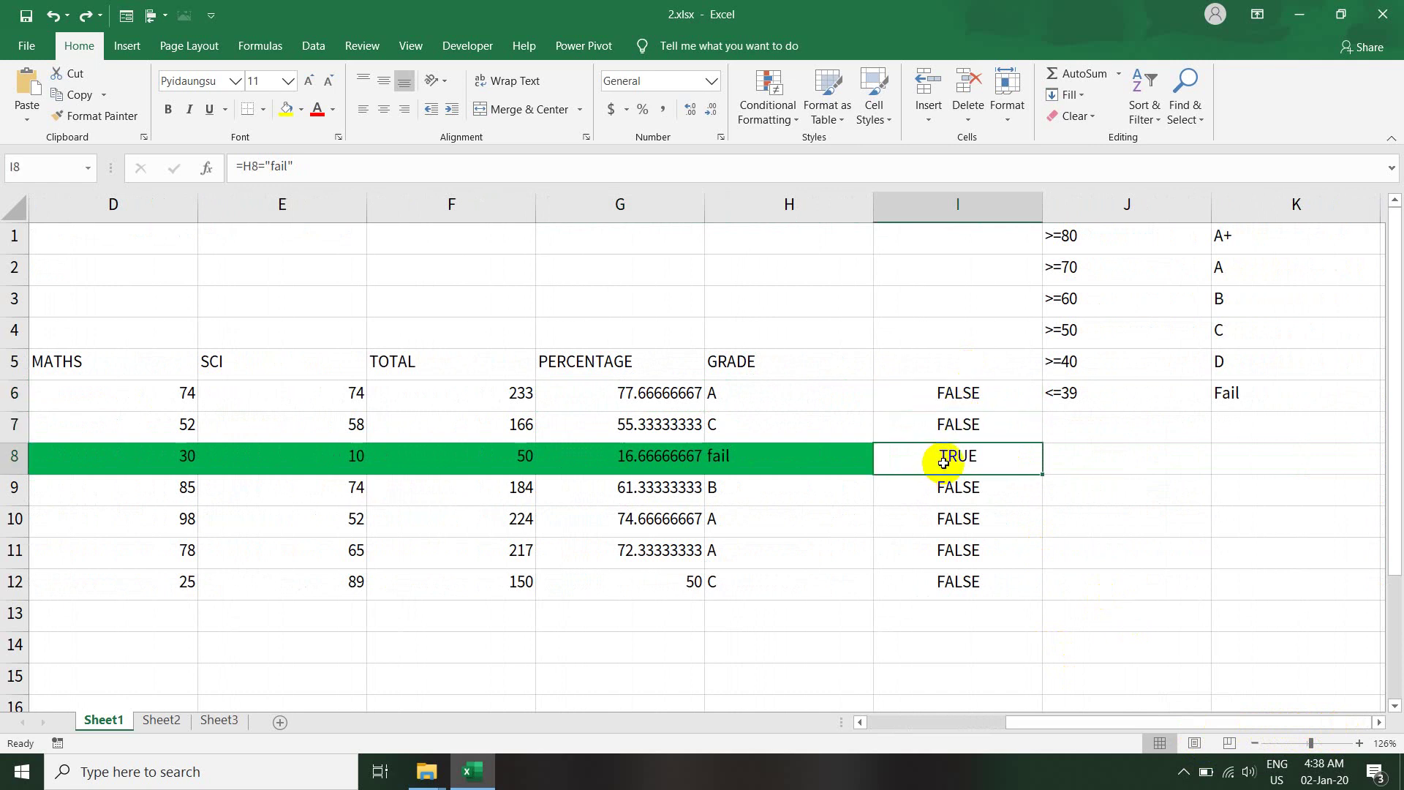
left_click(935, 492)
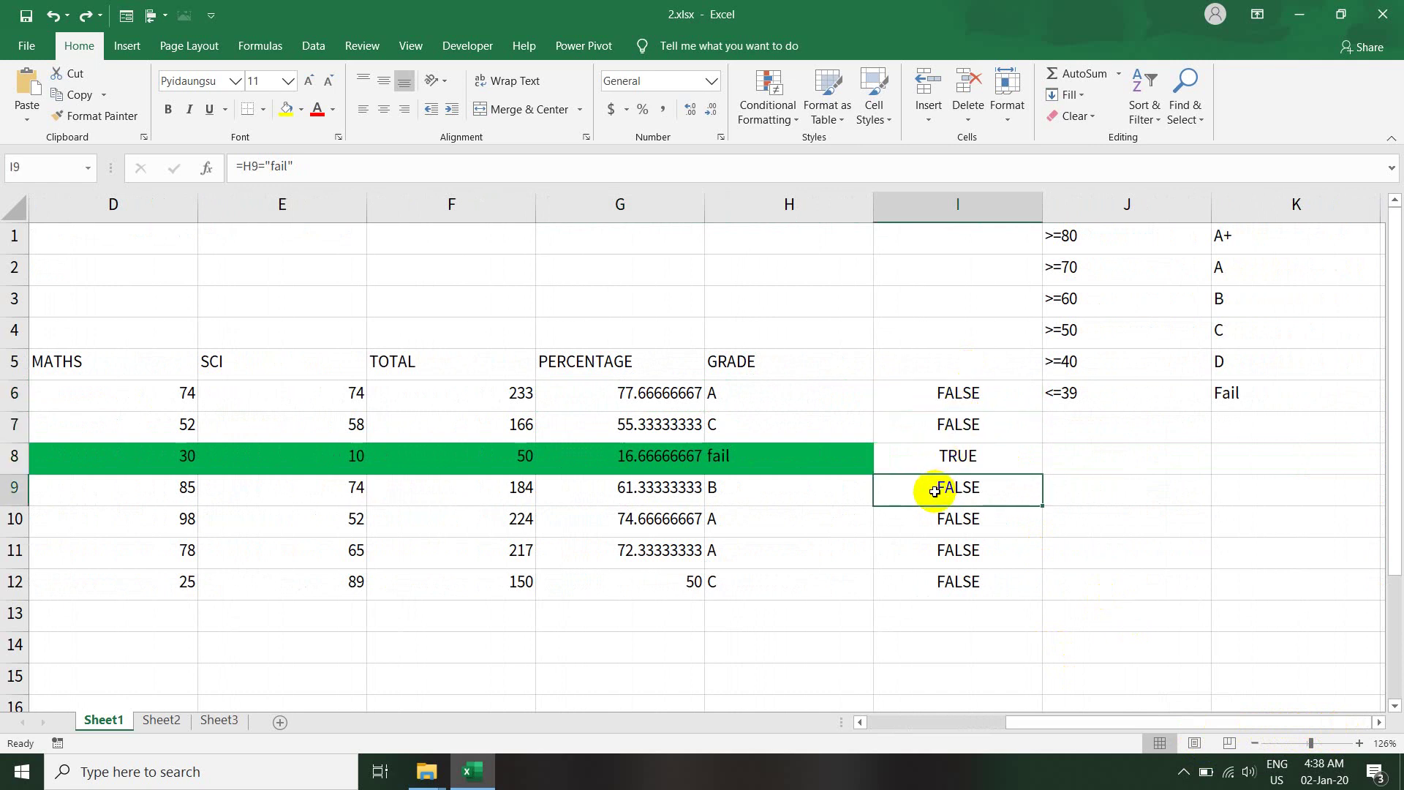
left_click(927, 522)
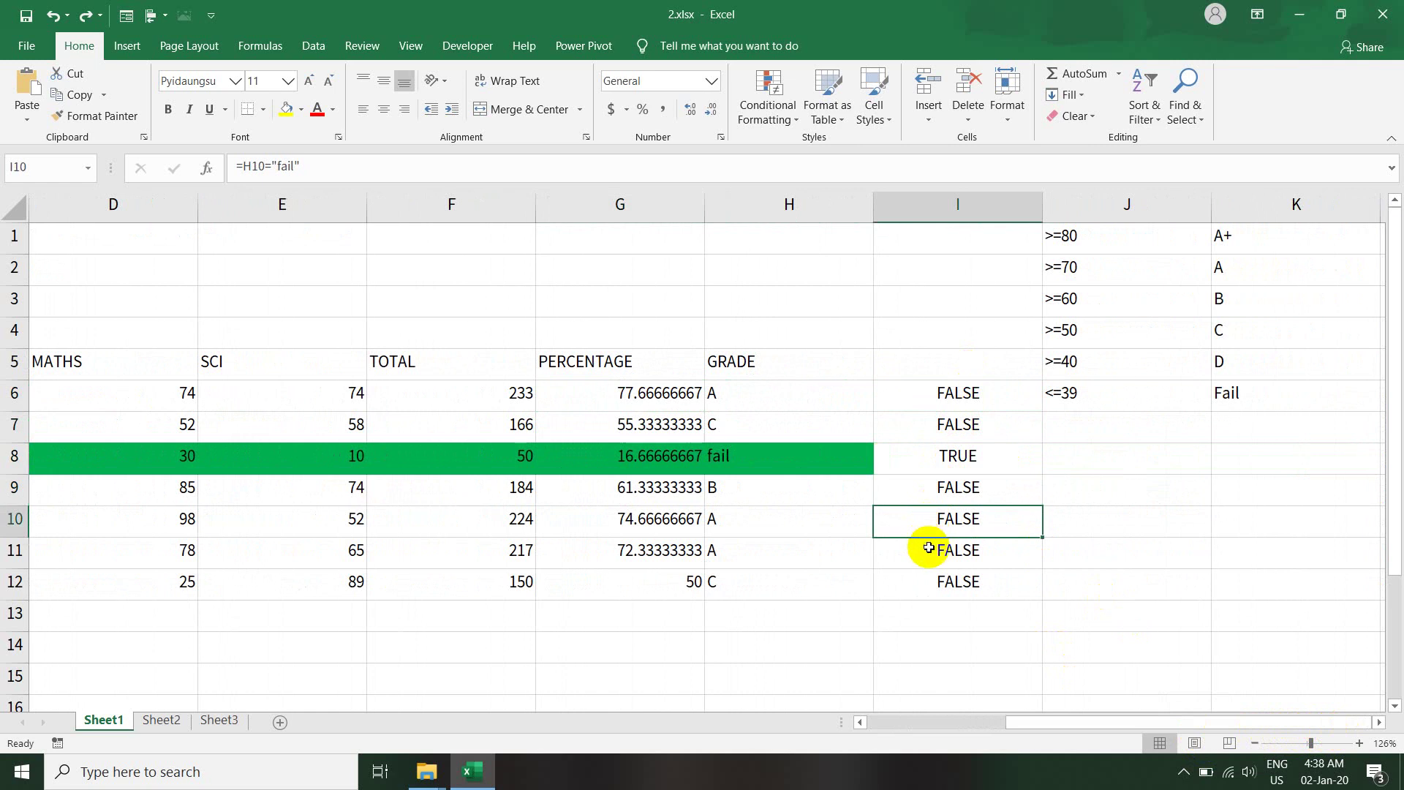
left_click(925, 550)
left_click(906, 588)
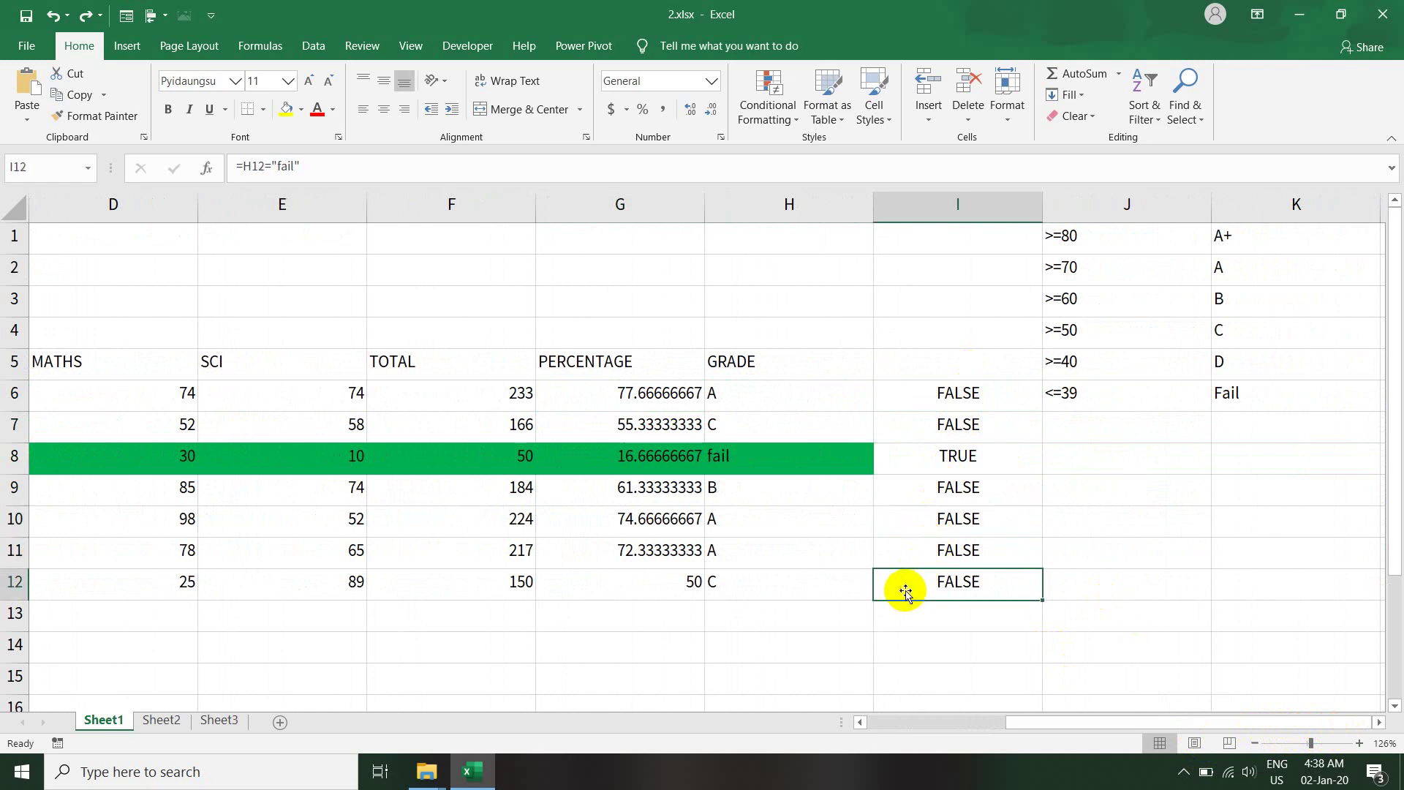
- Select empty cells J9 and J8, then scroll back to column A
left_click(1116, 483)
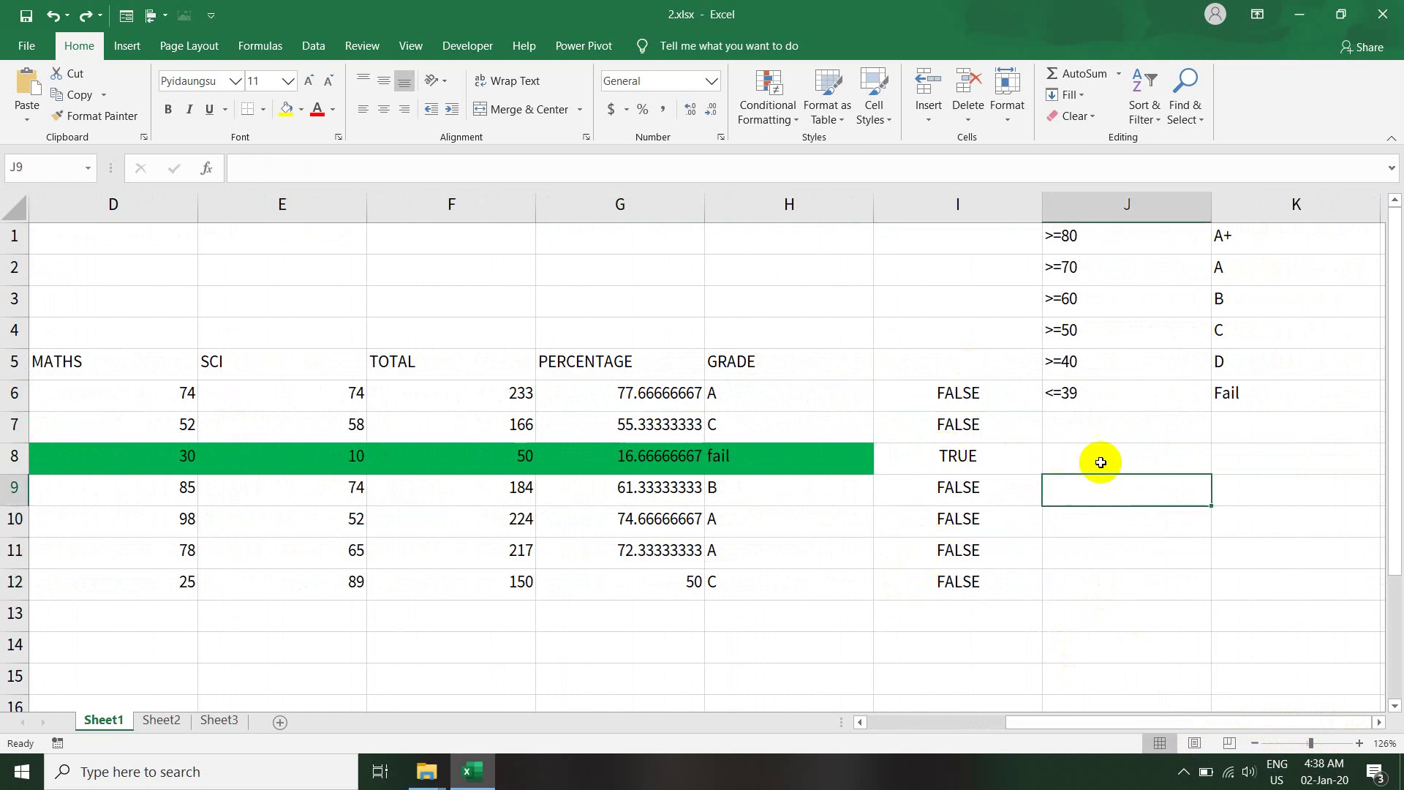
left_click(1108, 461)
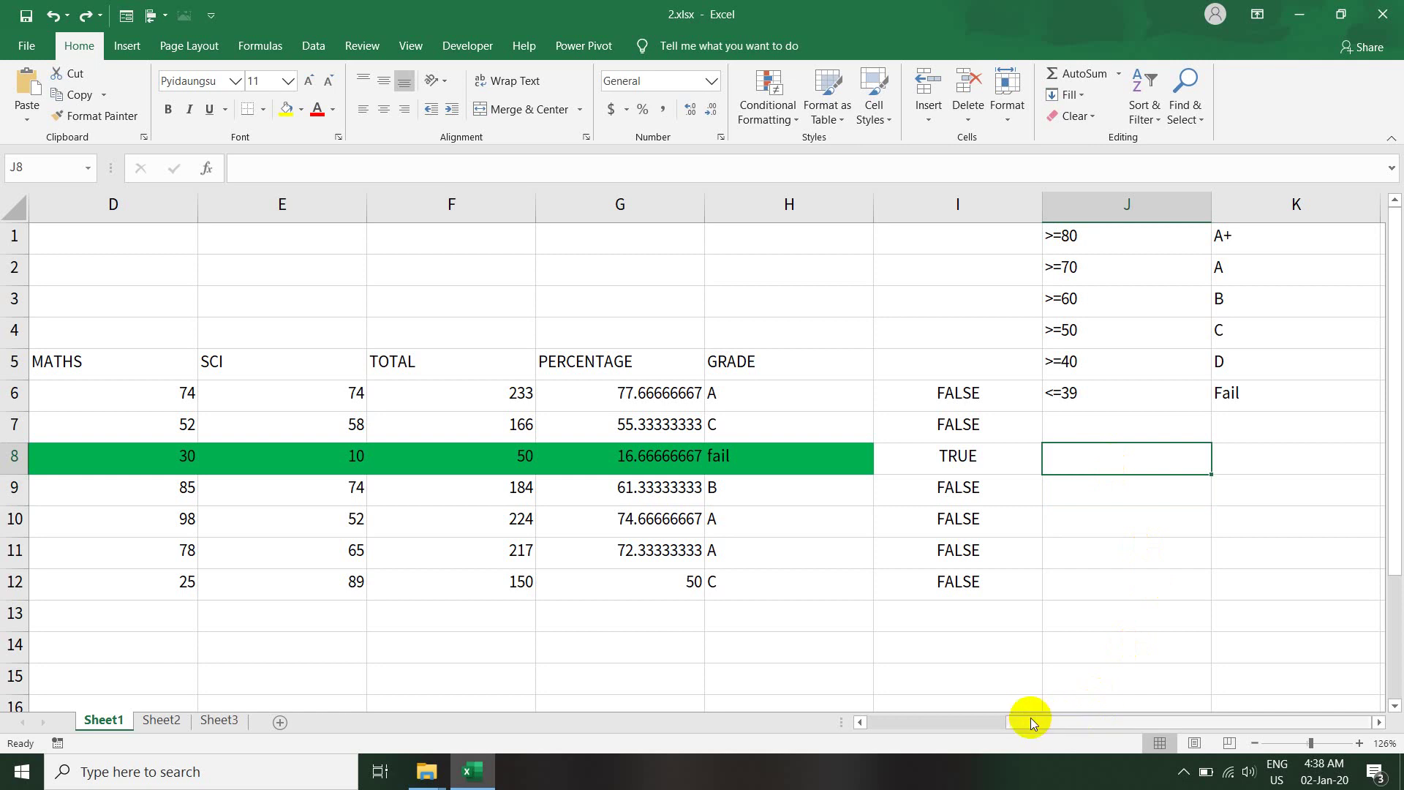
left_click_drag(1020, 720, 871, 721)
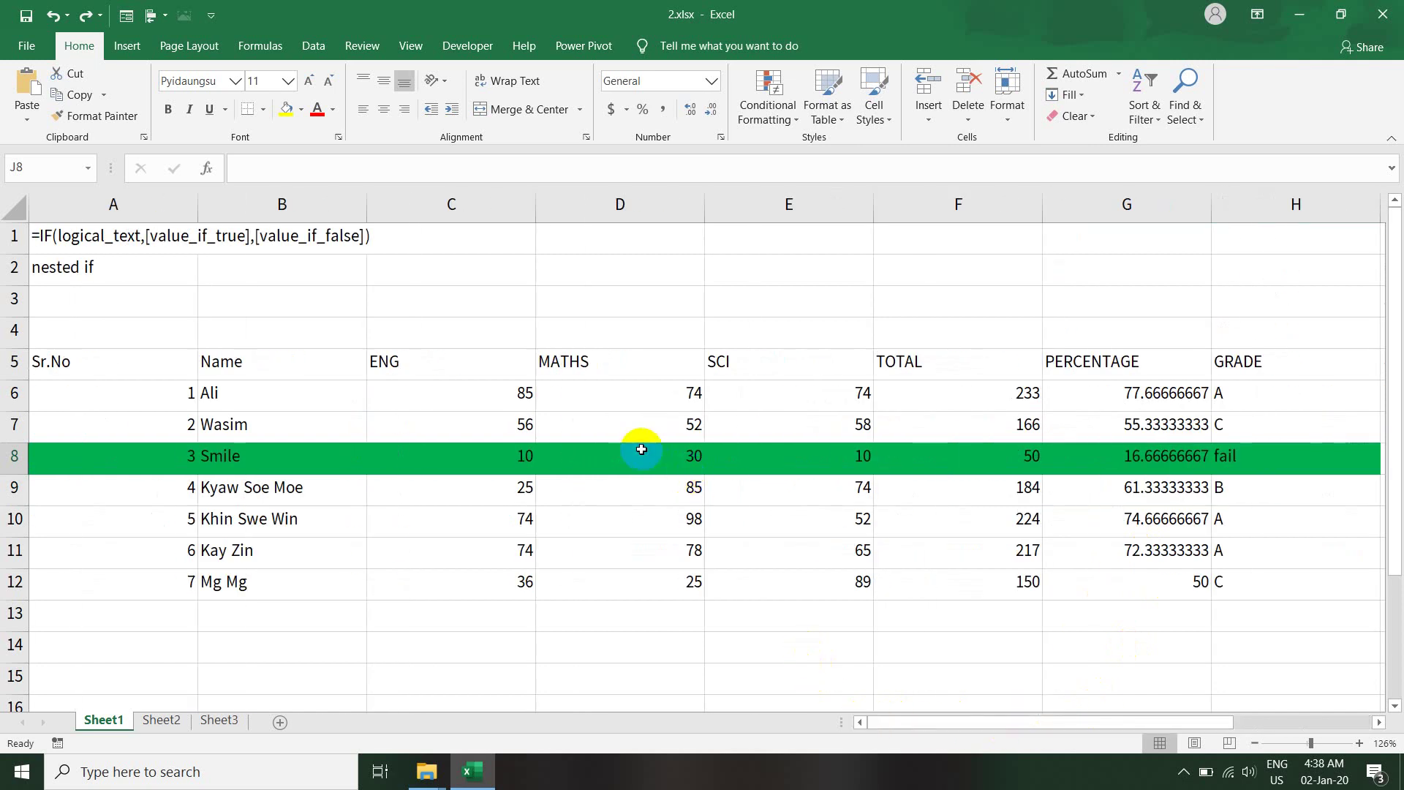
- Enter a contact phone number in cell D1
left_click(491, 457)
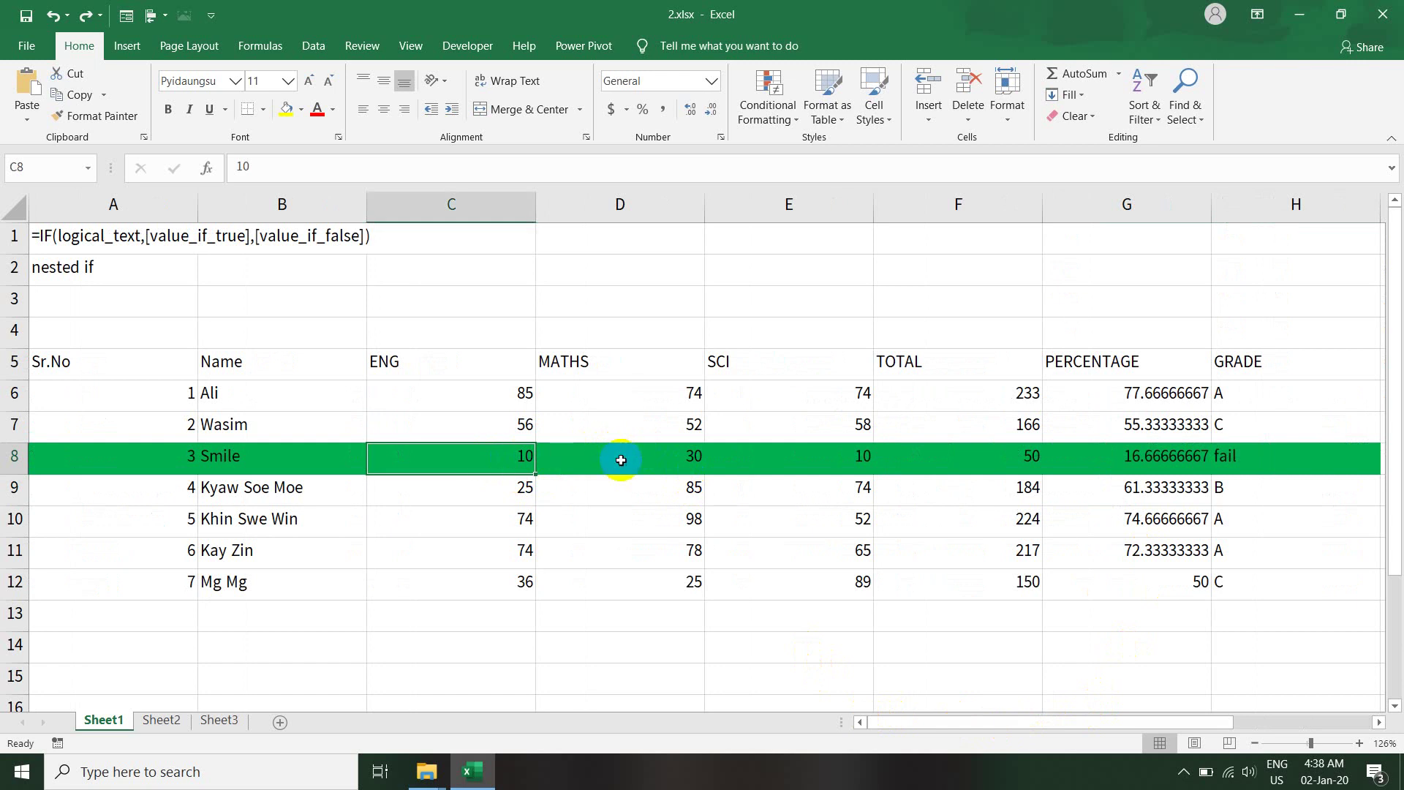
left_click(623, 253)
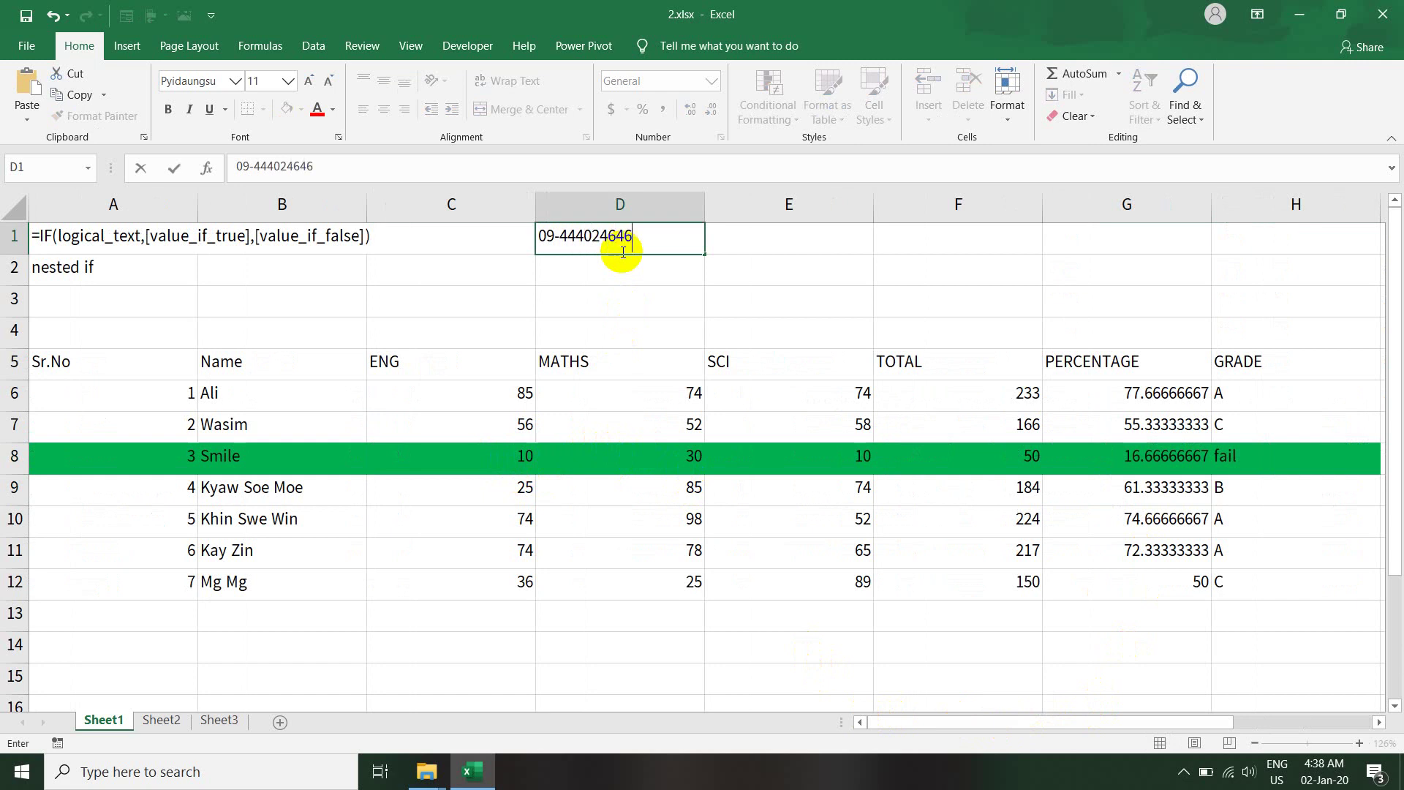
key("Return")
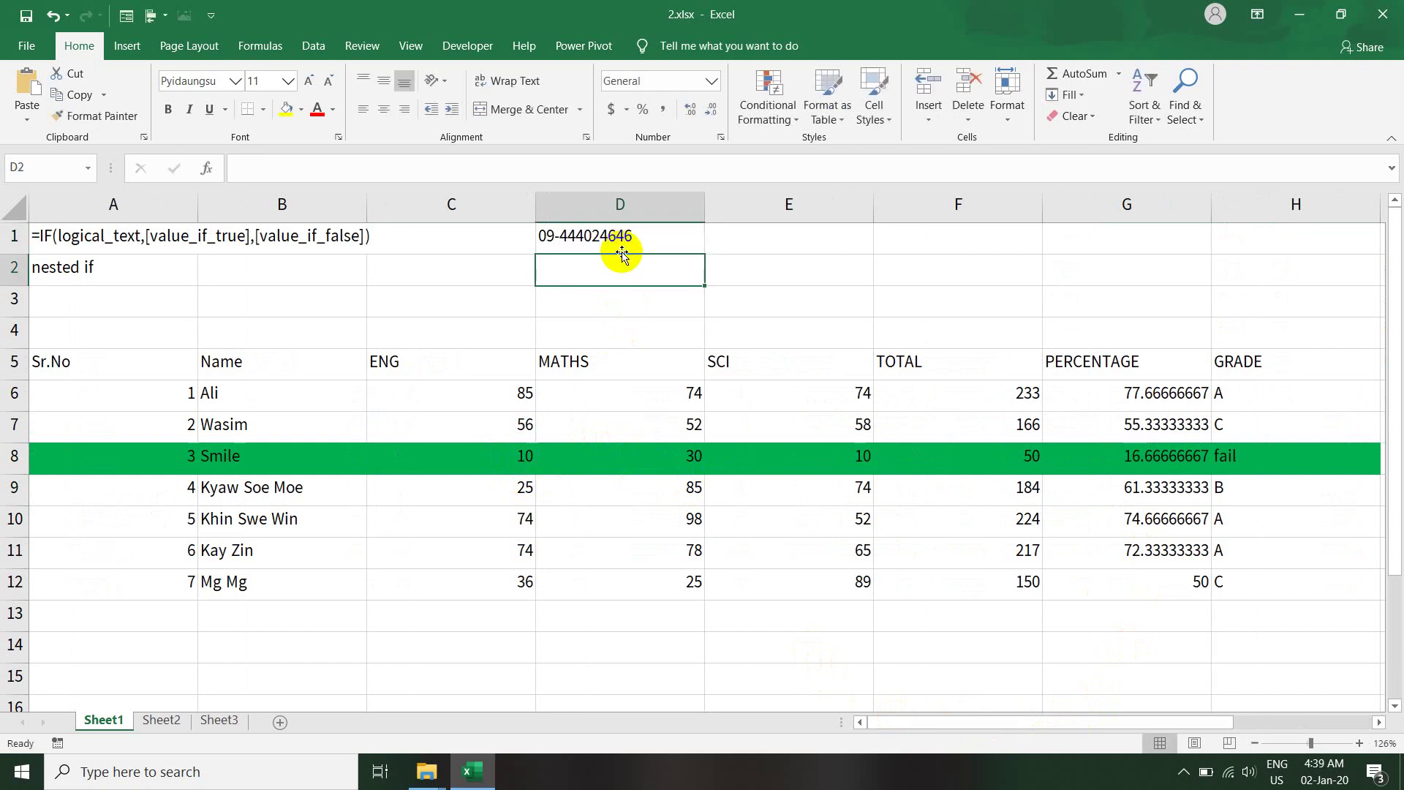
- Check cells D1 to D3 and the row 5 headers MATHS, ENG, Name and Sr.No
left_click(623, 243)
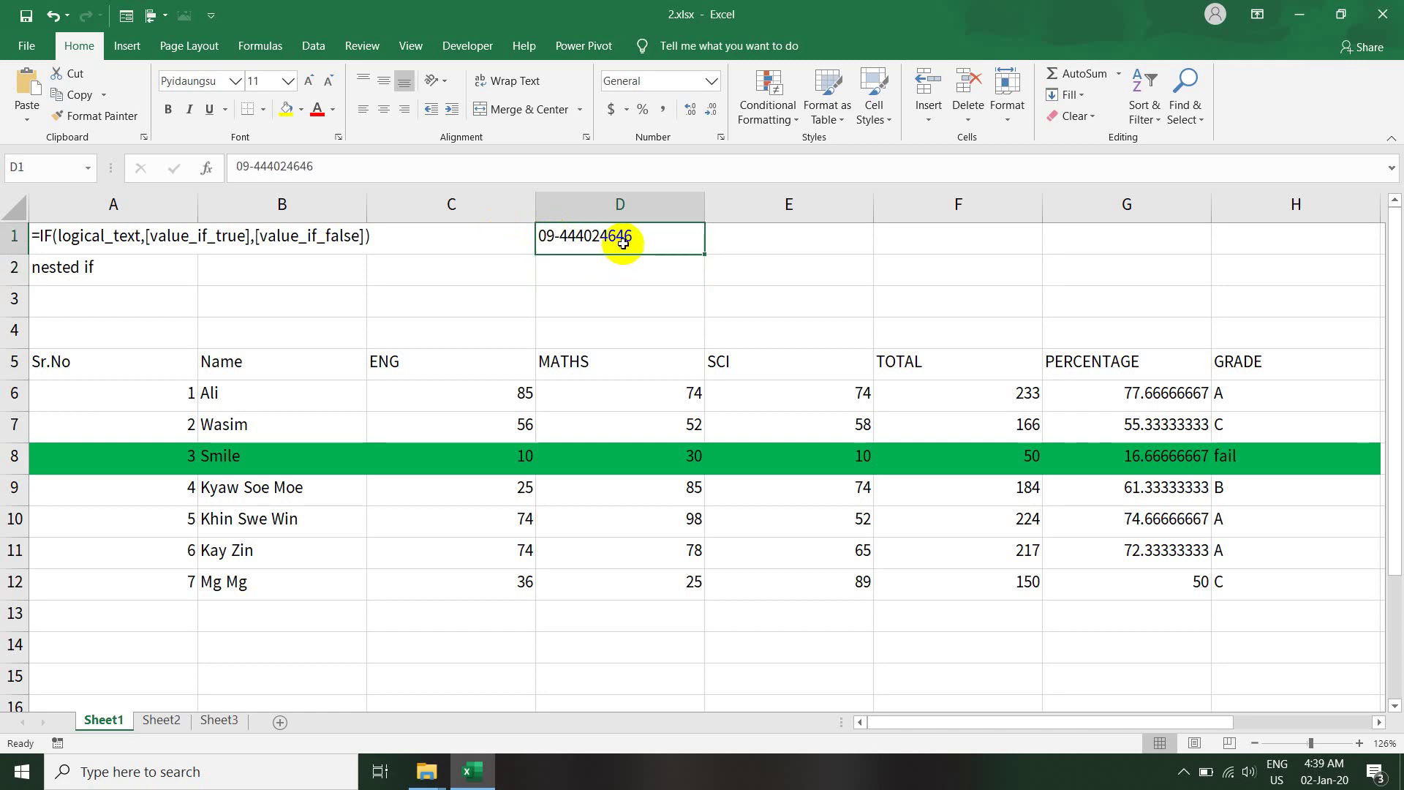
left_click(615, 277)
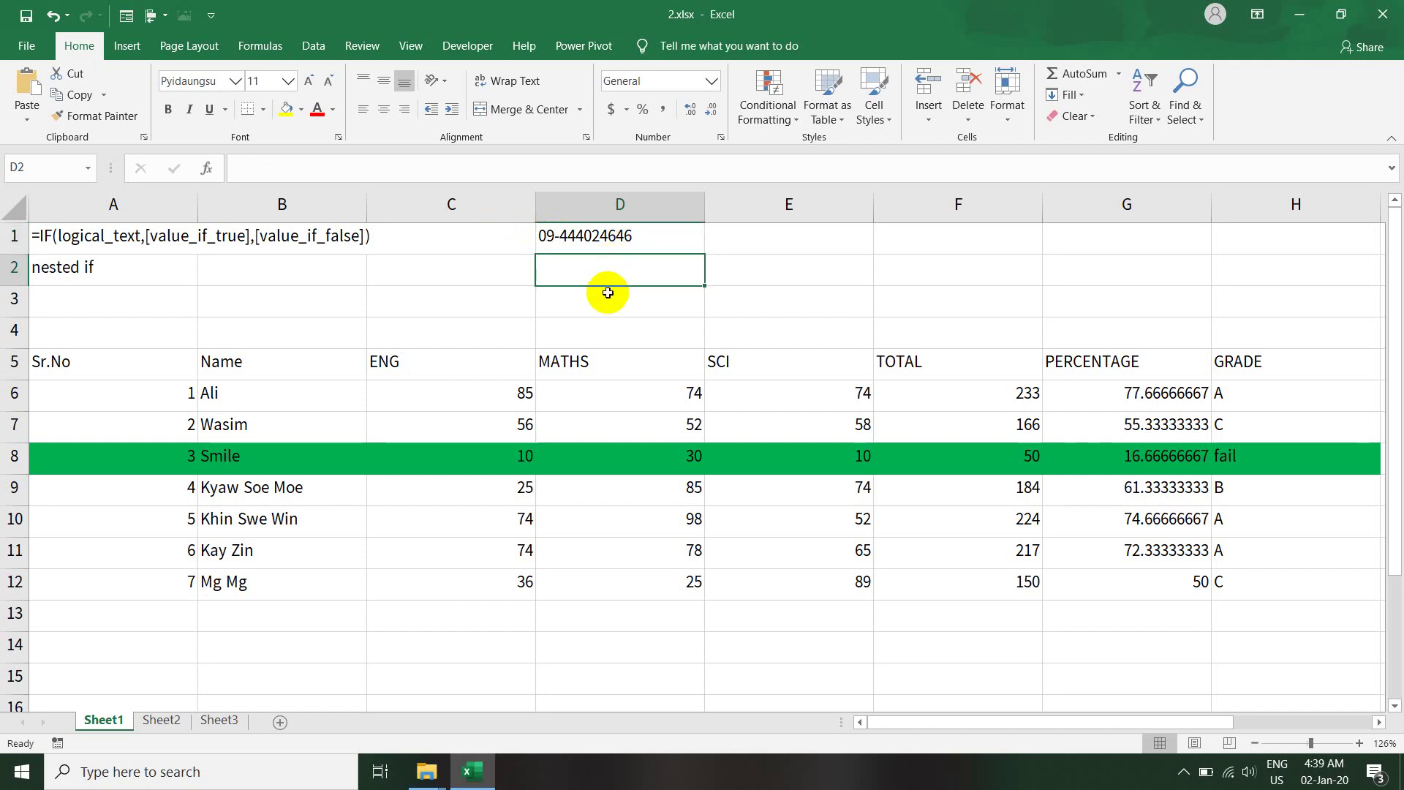
left_click(608, 294)
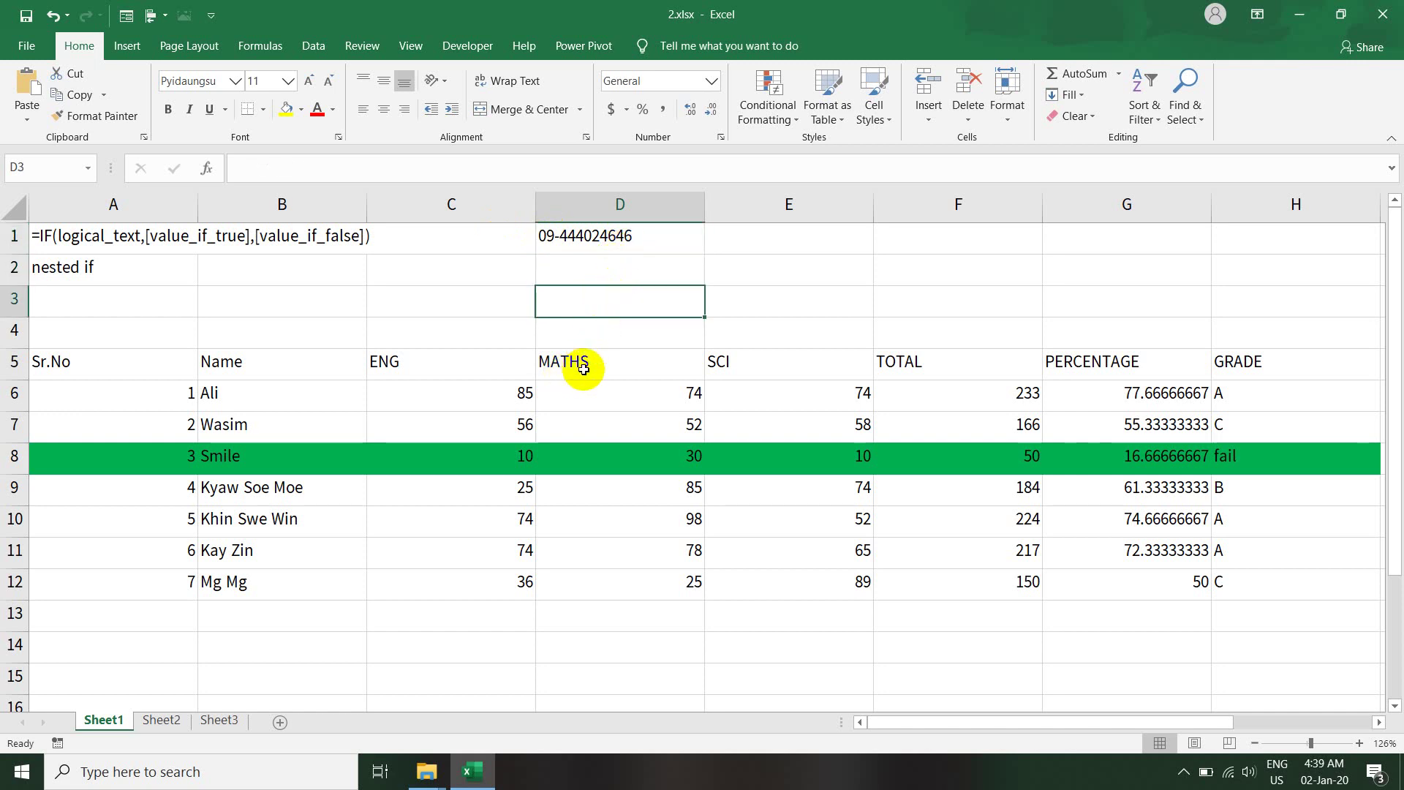
left_click(584, 368)
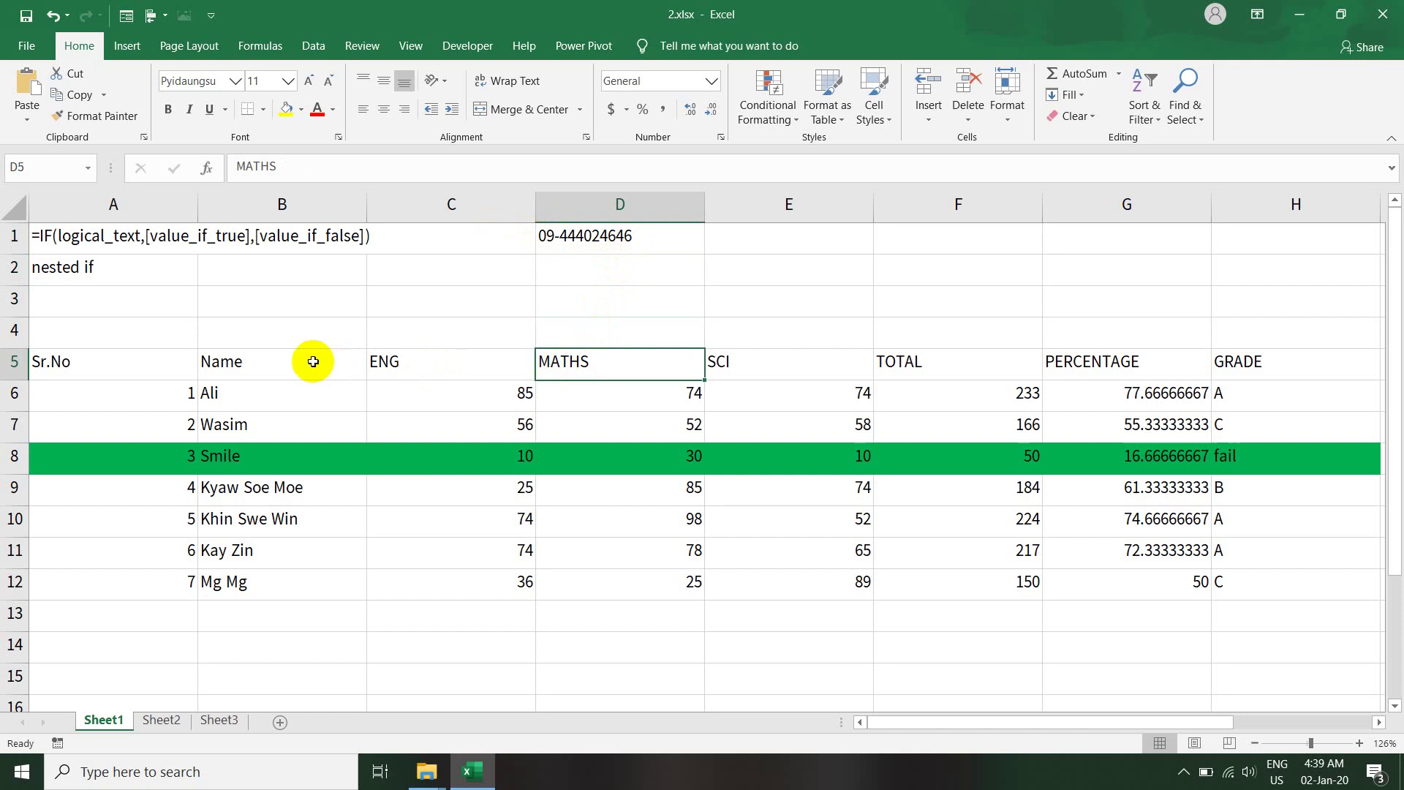
left_click(452, 378)
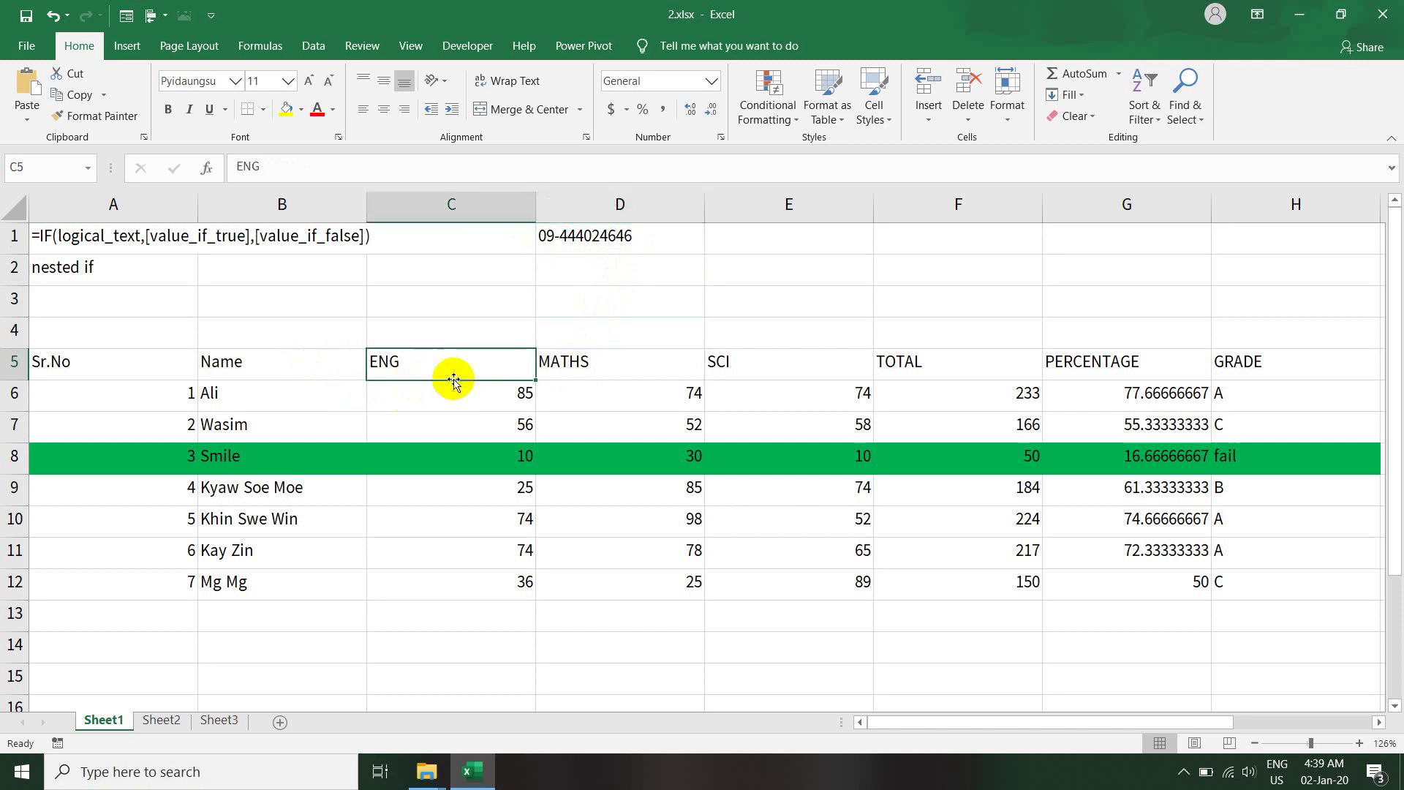
left_click(319, 368)
left_click(112, 363)
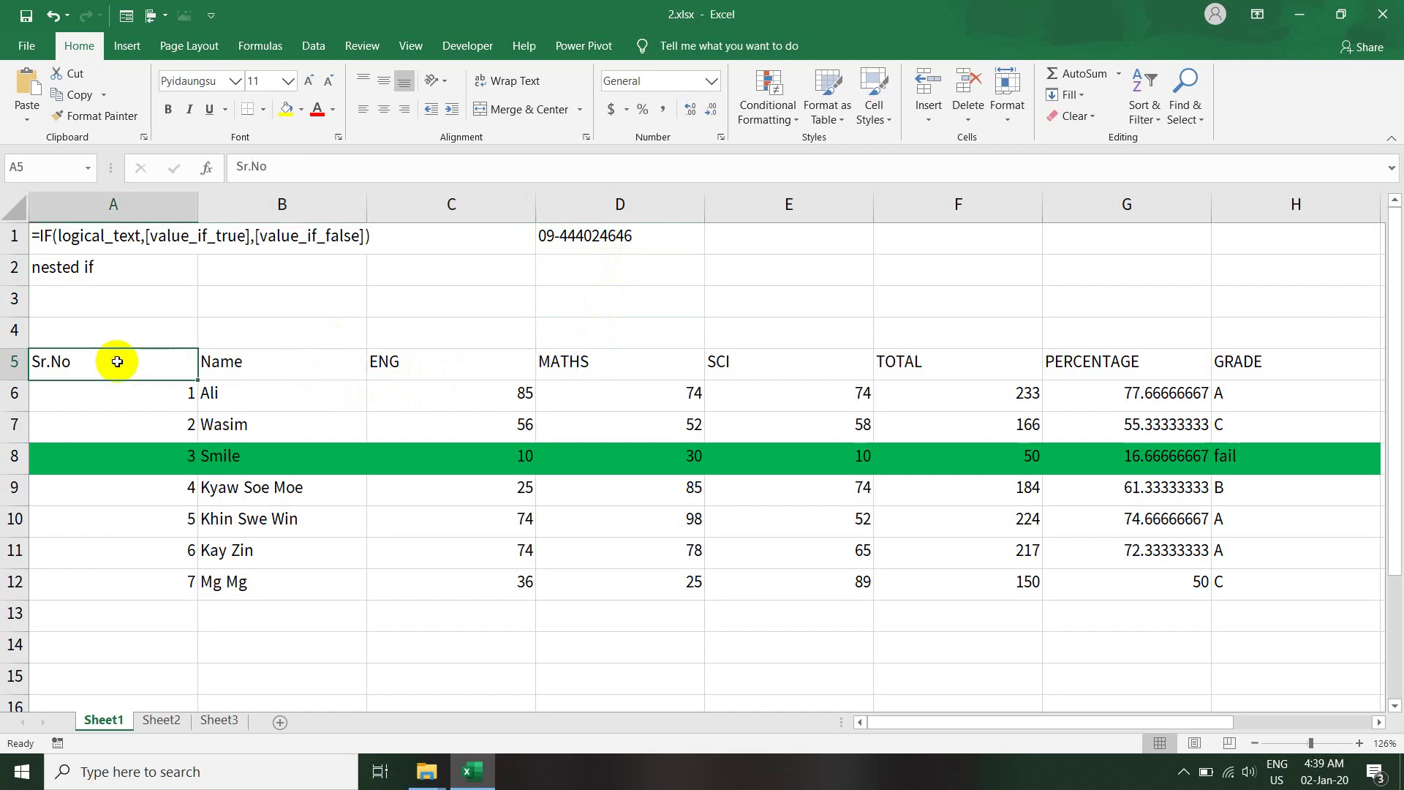